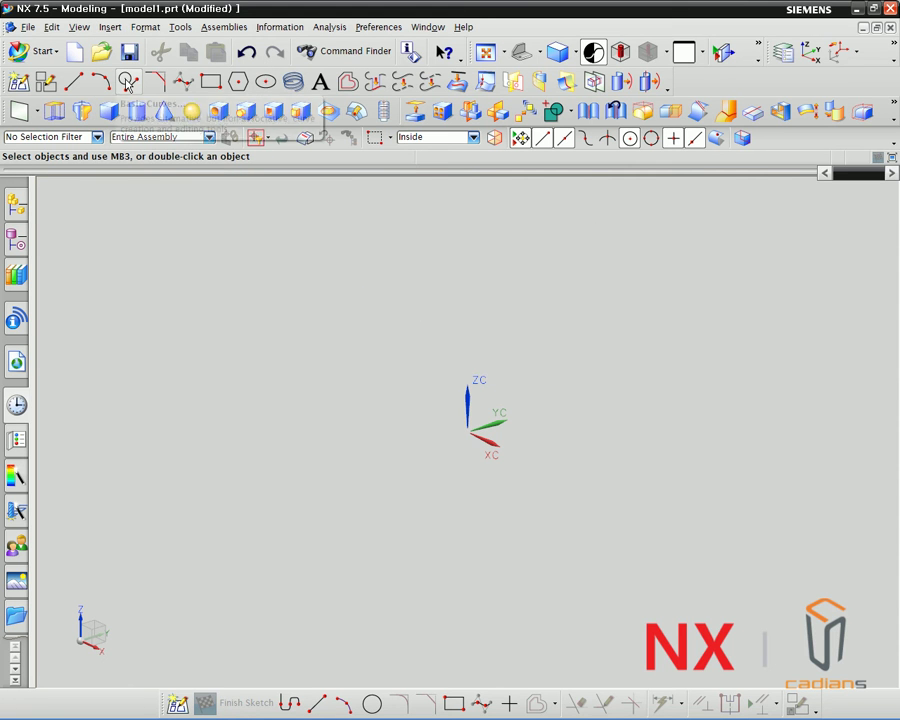
Draw a closed four-sided outline around the origin with Basic Curves lines in String Mode, and end the string.
click(128, 82)
drag(207, 264, 193, 222)
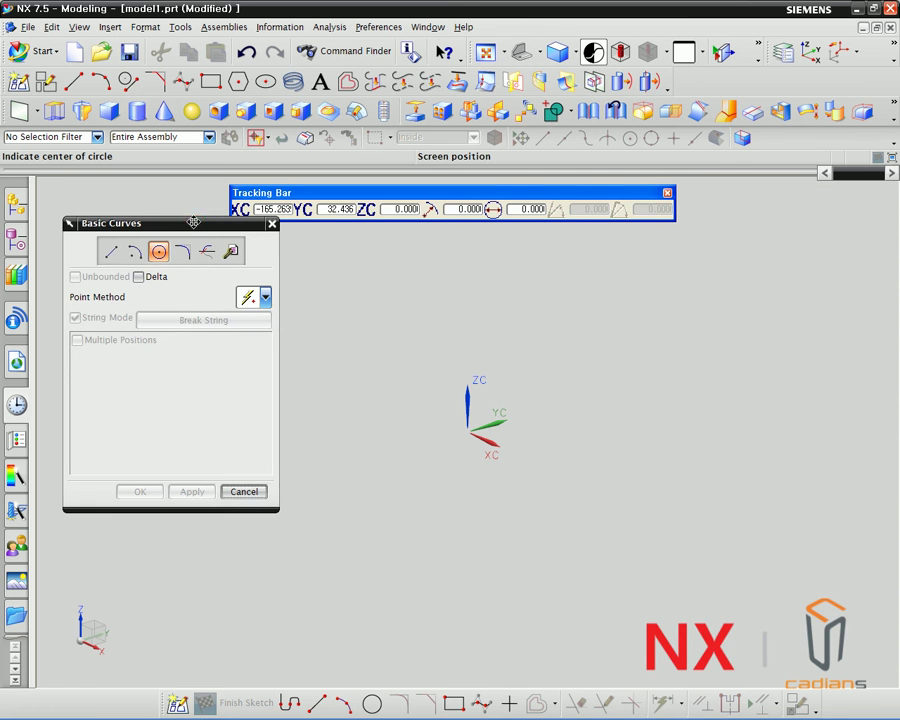
click(102, 256)
drag(96, 225, 103, 257)
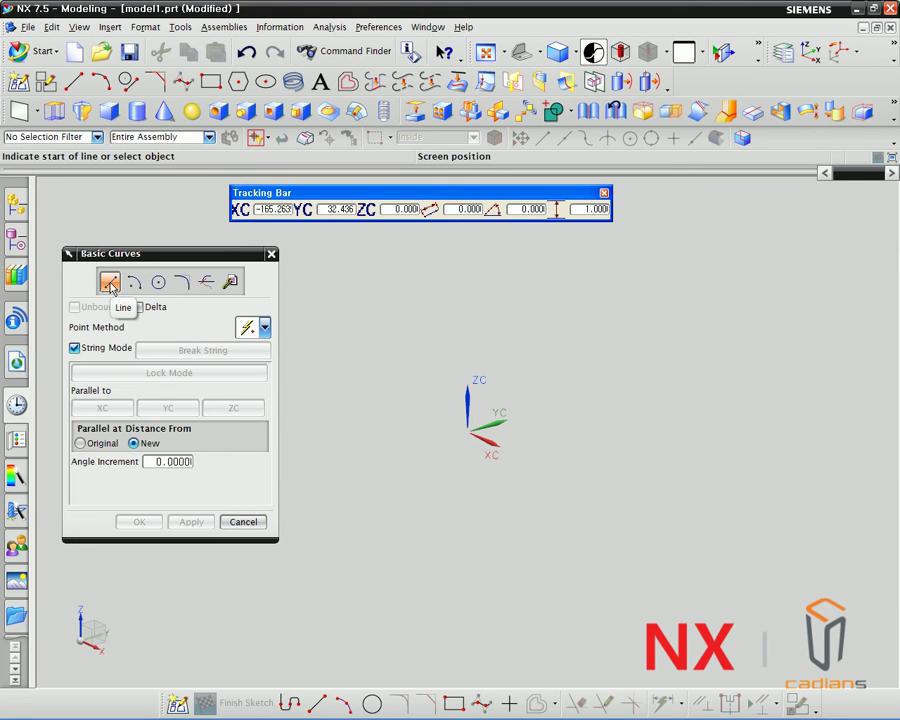
middle_drag(404, 334, 400, 345)
click(400, 345)
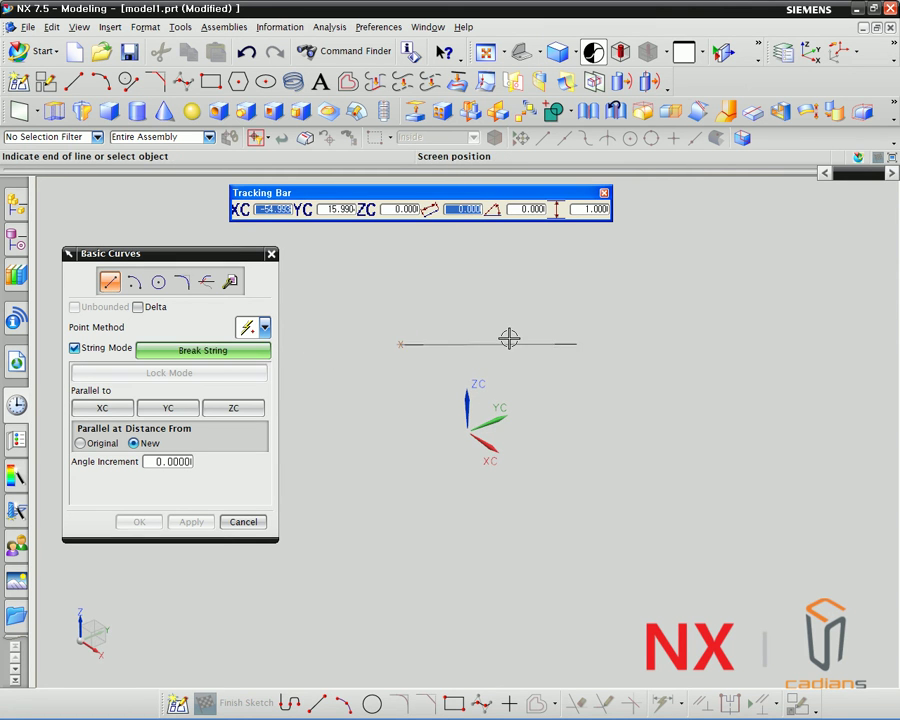
click(596, 351)
click(615, 473)
click(419, 487)
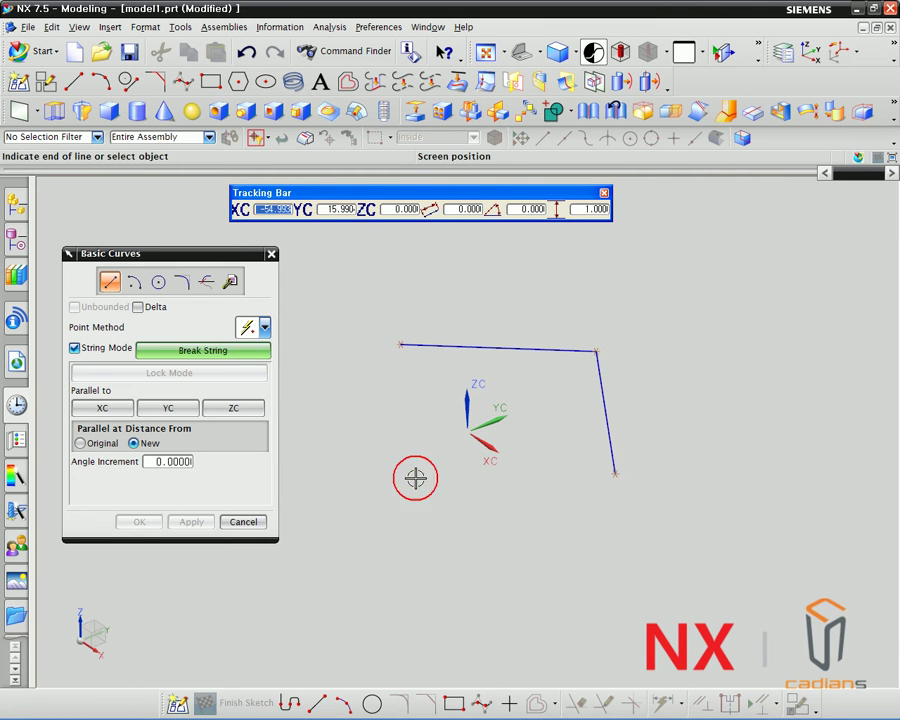
click(400, 345)
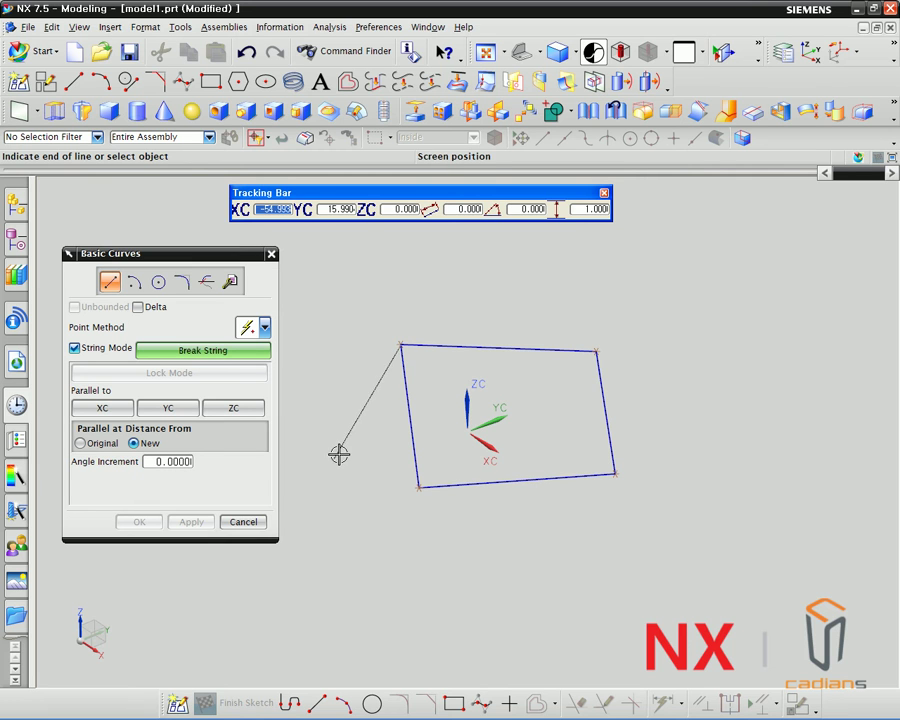
middle_click(355, 424)
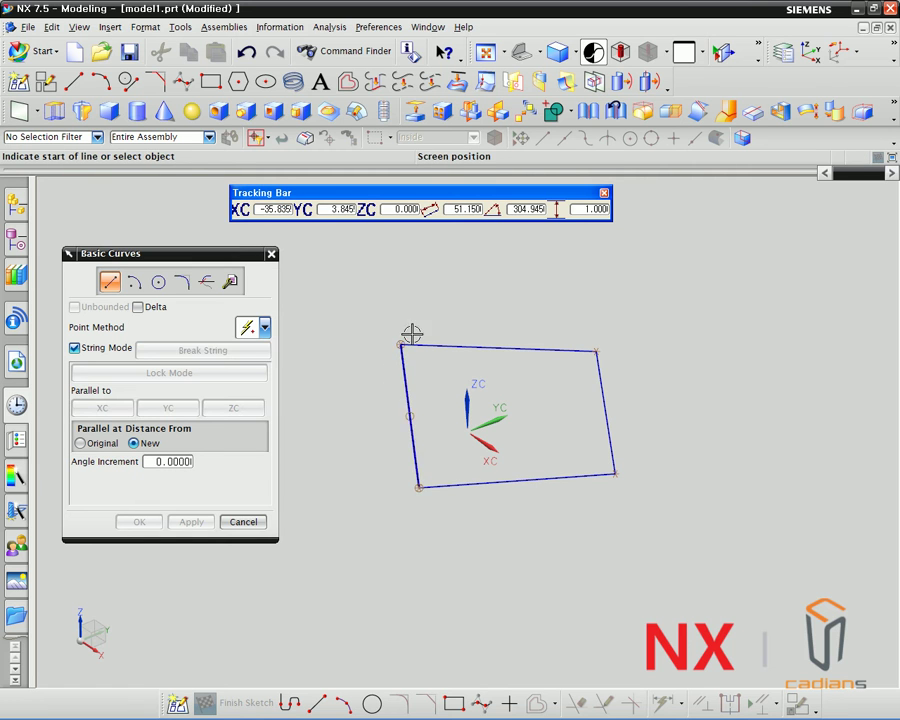
Tilt the view of the outline and snap it to the nearest orthographic orientation, looking straight at the XC-YC plane.
mouse_move(589, 456)
middle_down()
mouse_move(565, 418)
mouse_move(532, 412)
mouse_move(636, 416)
mouse_move(647, 446)
mouse_move(623, 450)
mouse_move(617, 468)
middle_up()
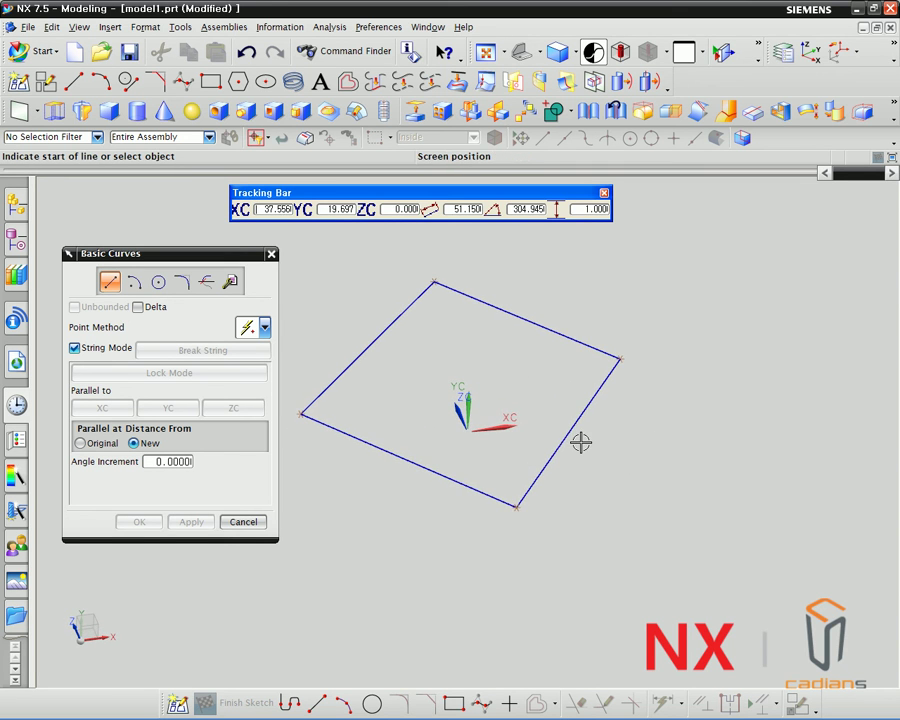
key(F8)
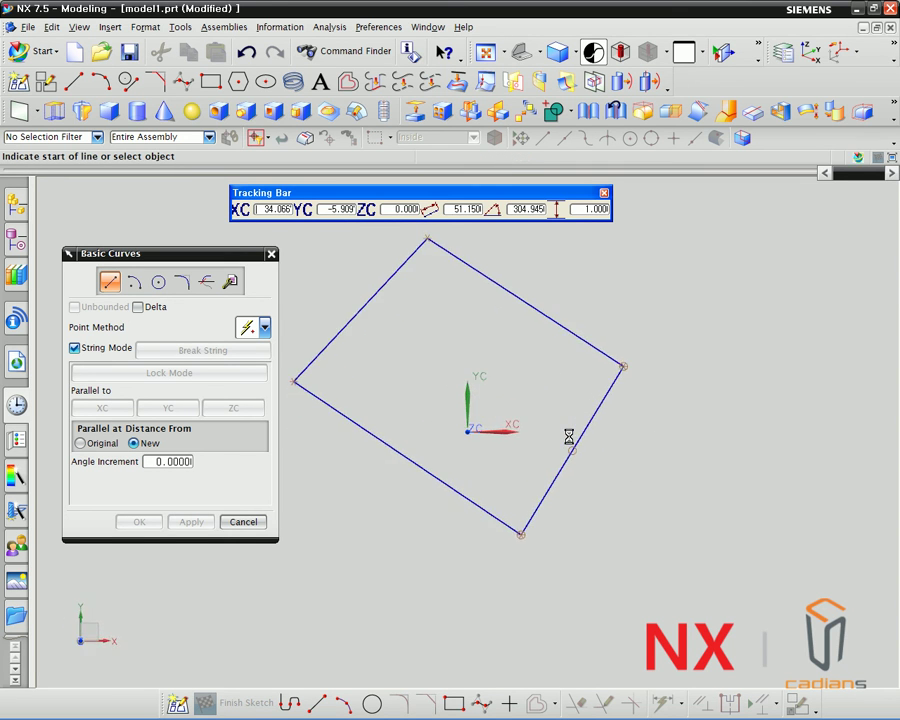
mouse_move(545, 402)
middle_down()
mouse_move(538, 466)
mouse_move(542, 426)
middle_up()
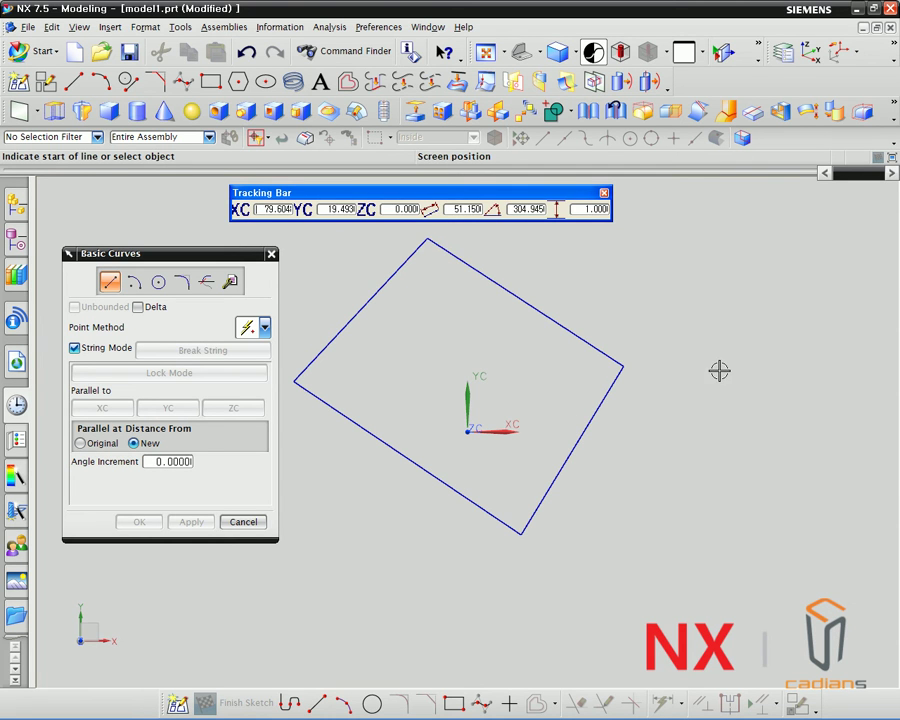
Examine the optional buttons of the View toolbar and open the list of commands available for toolbar customization.
click(757, 54)
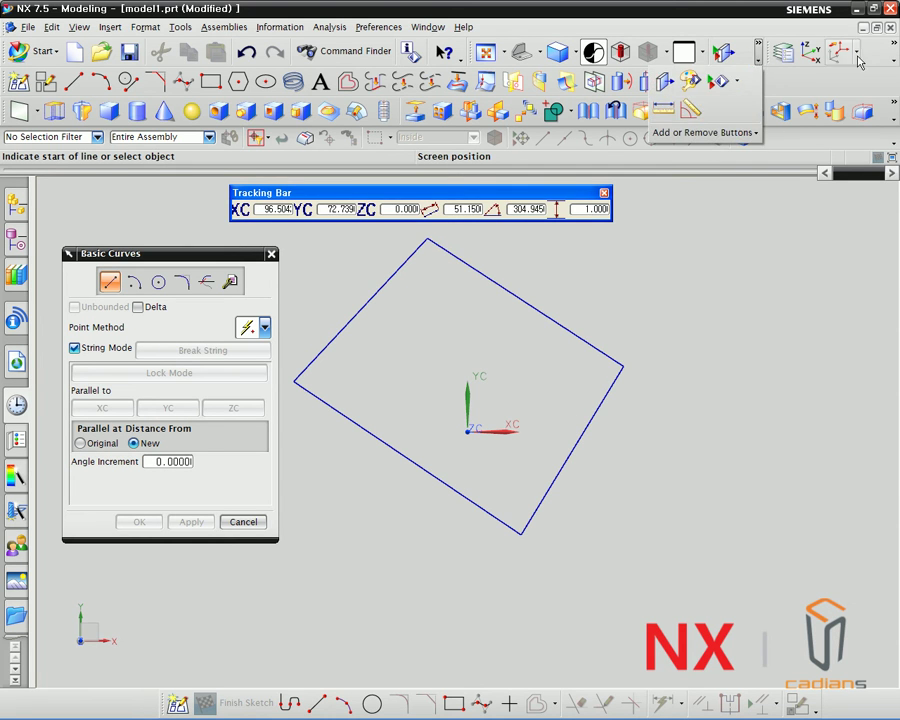
click(896, 60)
click(840, 132)
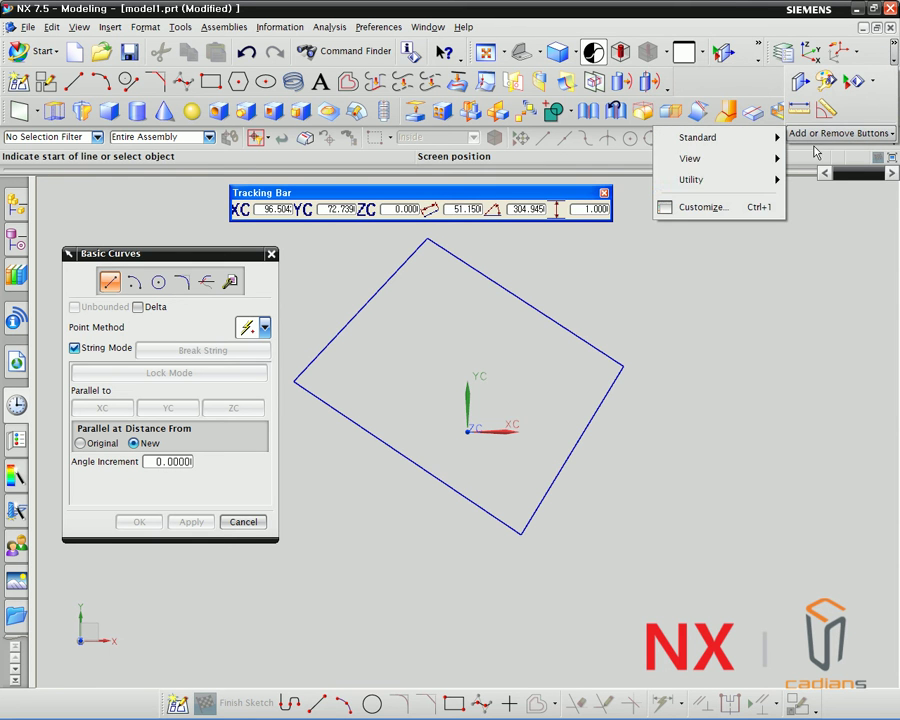
mouse_move(719, 183)
mouse_move(719, 160)
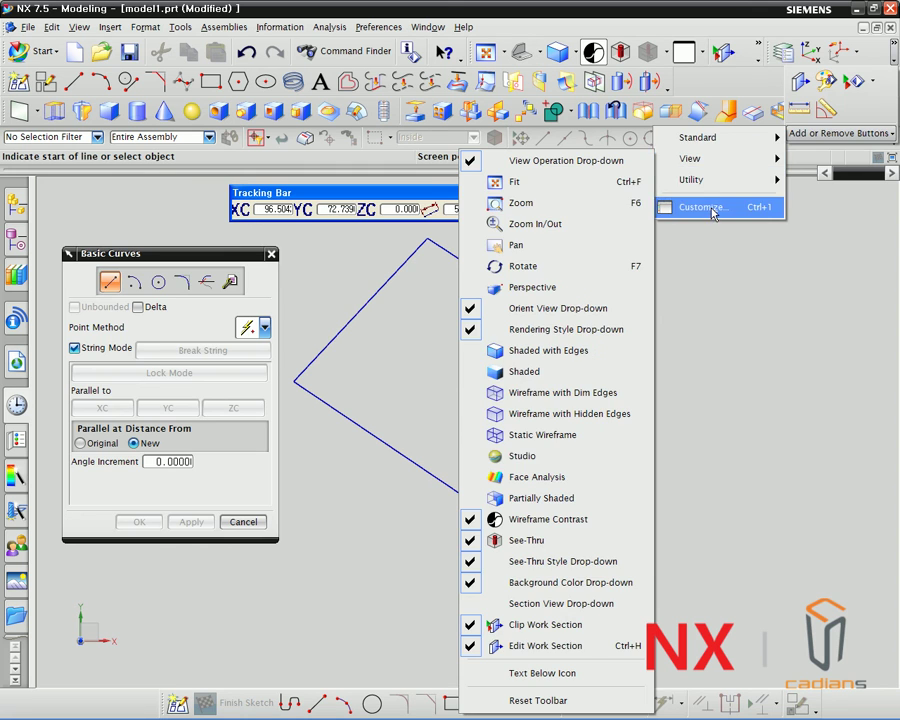
click(708, 206)
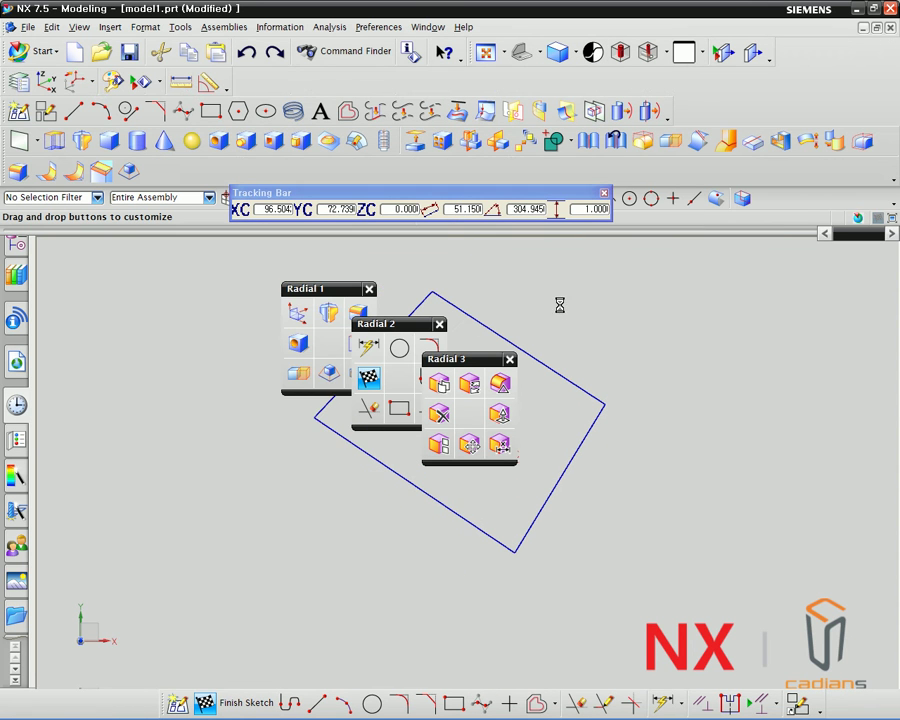
click(158, 278)
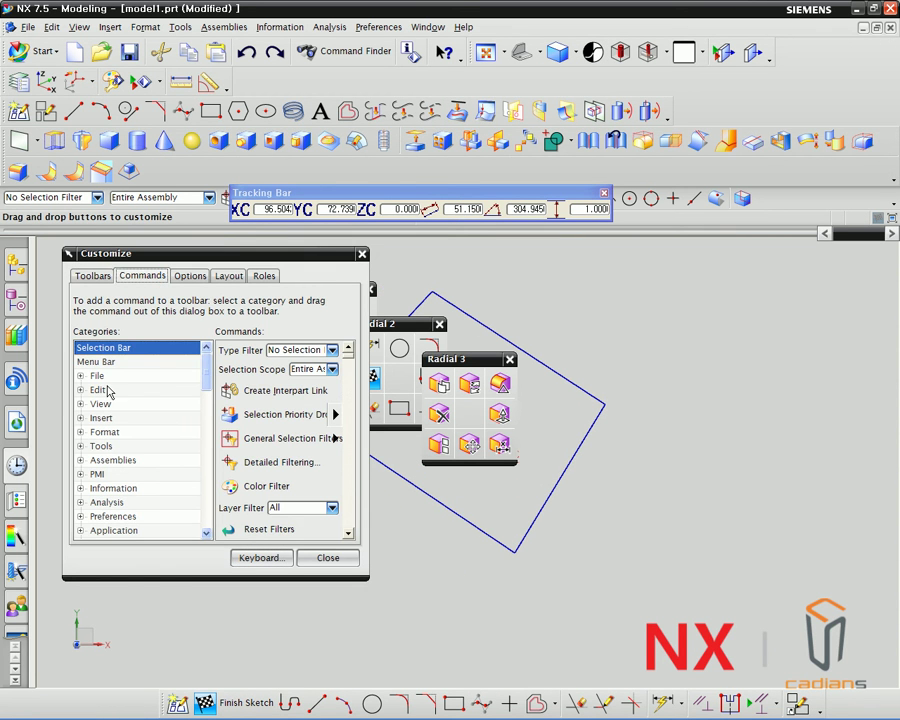
Try to place the Set View to WCS command from the View Operation category on the toolbar, and close the customization.
click(81, 404)
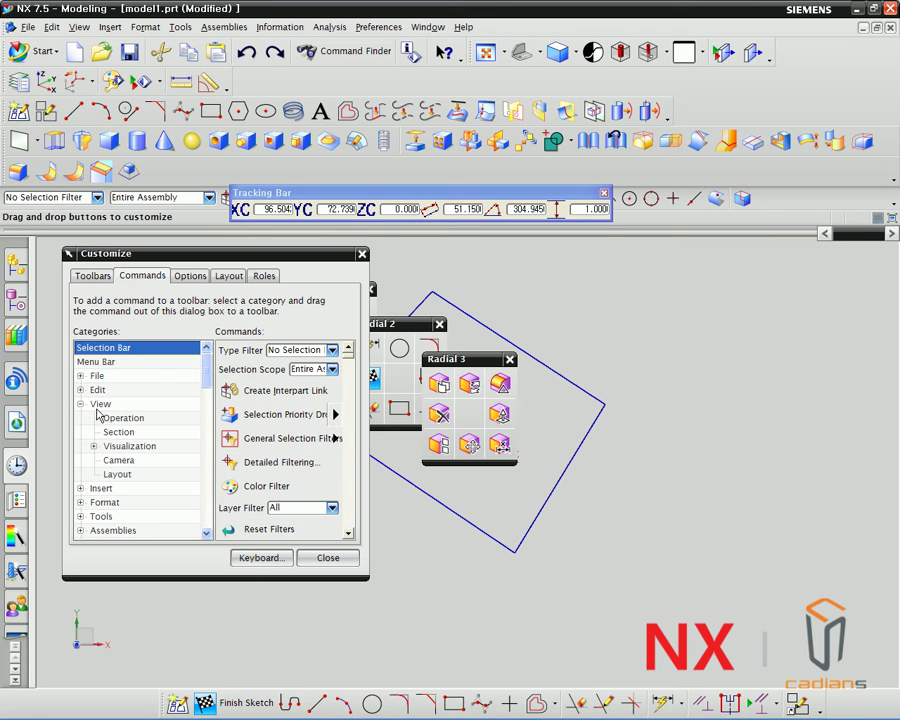
click(98, 410)
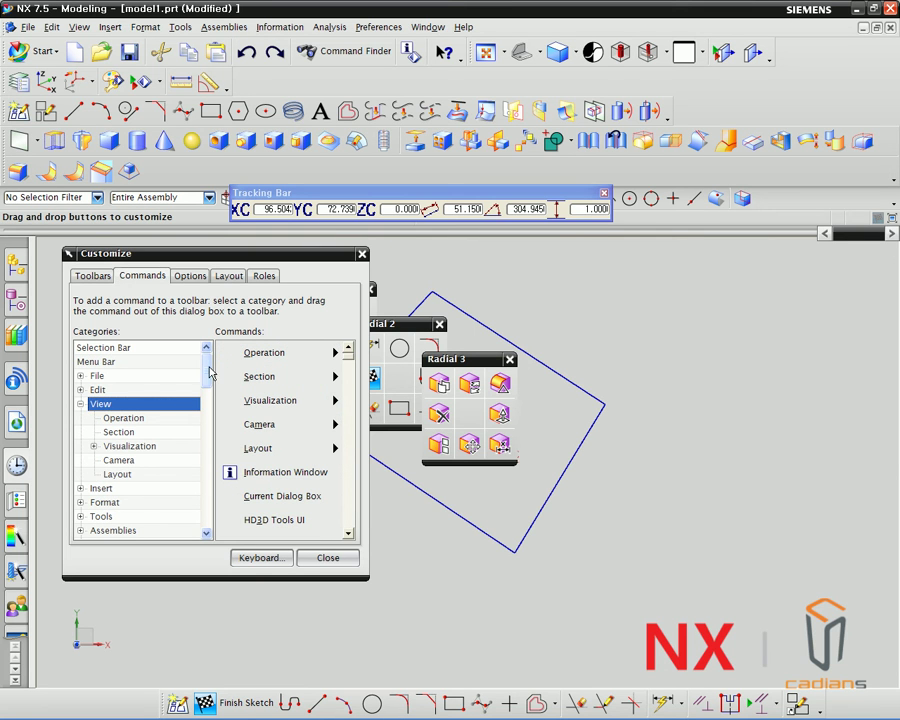
scroll(205, 377, down, 2)
scroll(170, 392, up, 1)
click(133, 390)
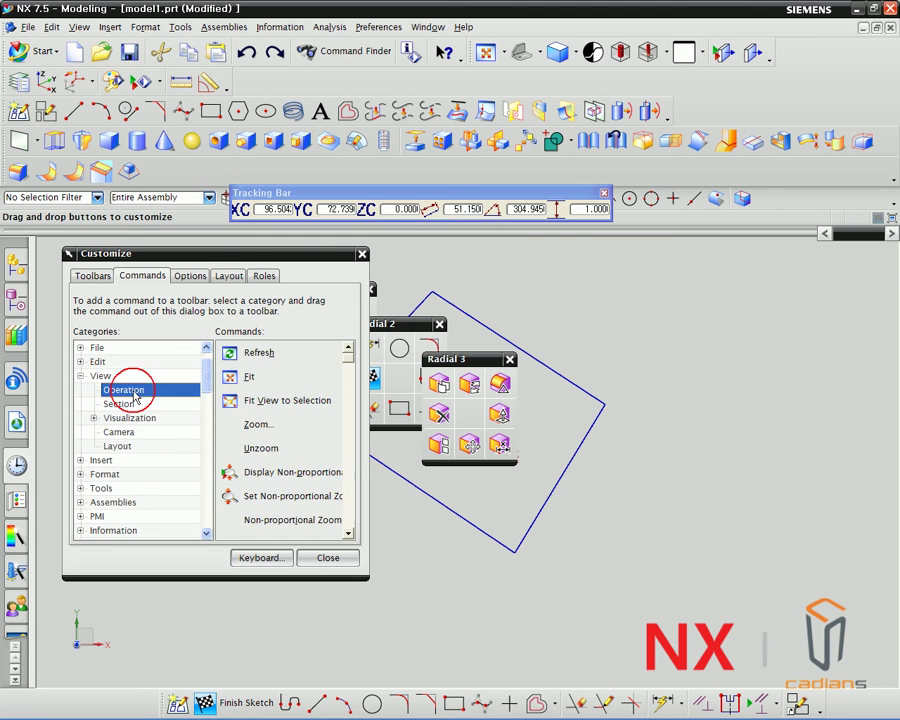
click(133, 406)
click(197, 391)
drag(347, 358, 348, 426)
click(274, 473)
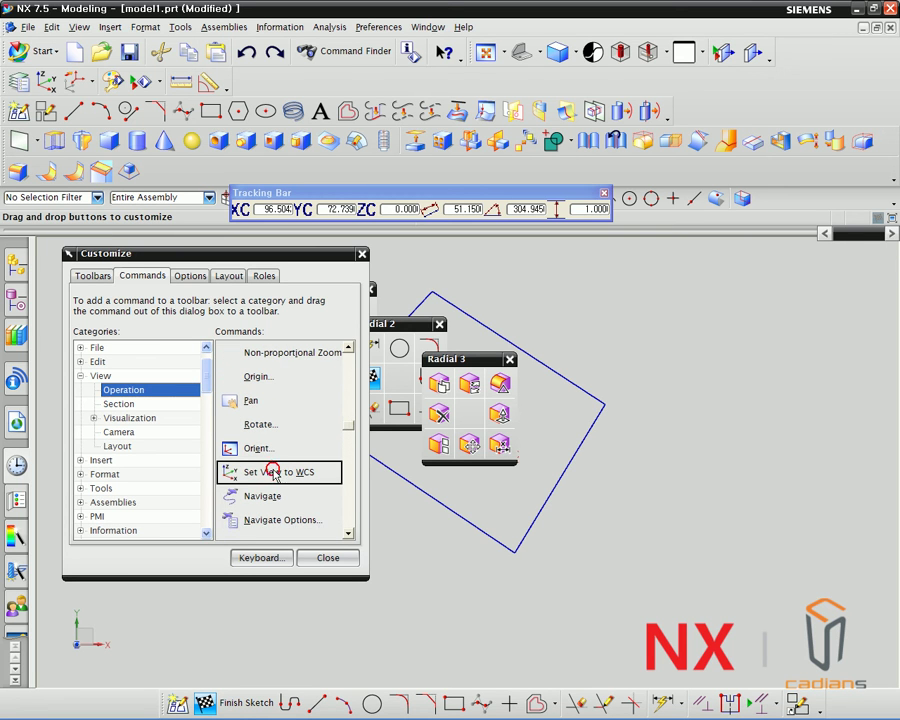
drag(272, 480, 607, 203)
drag(746, 67, 50, 82)
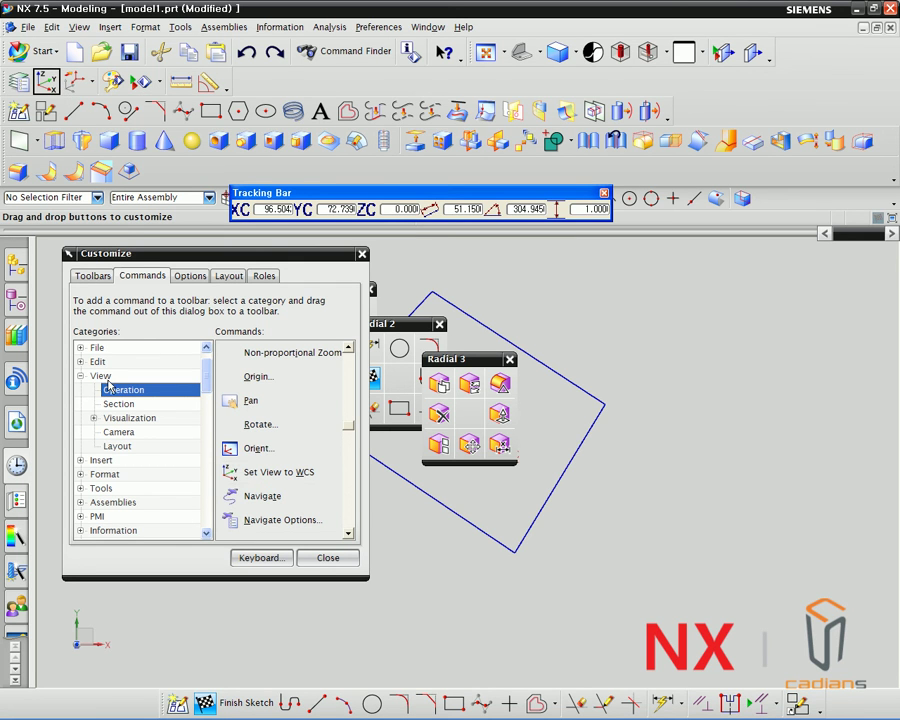
click(322, 557)
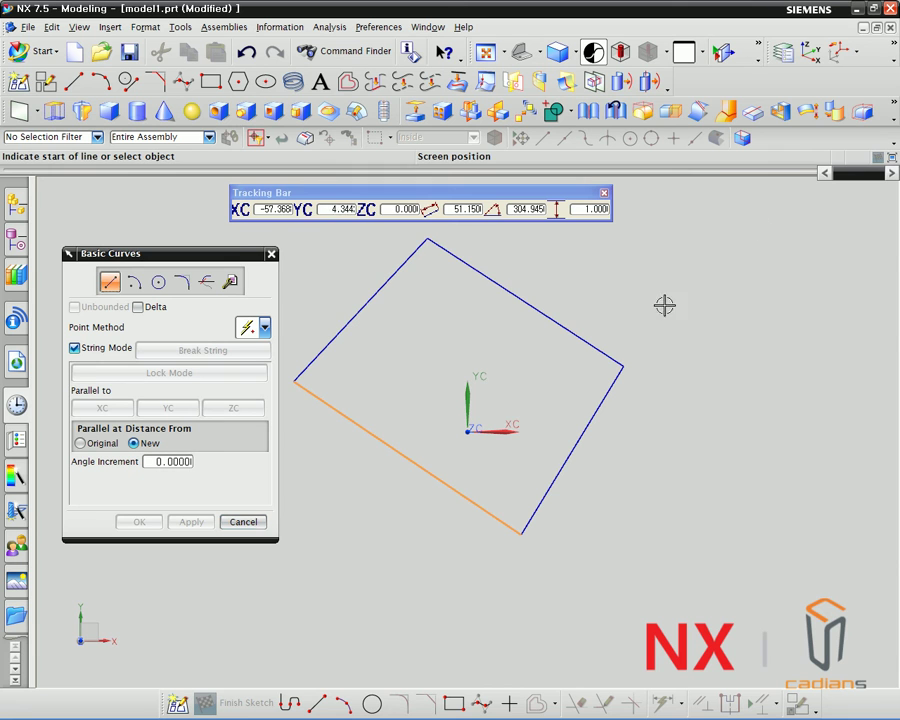
Tilt the view and orient it back to the XC-YC plane with Set View to WCS, repeating this once.
middle_drag(729, 325, 708, 266)
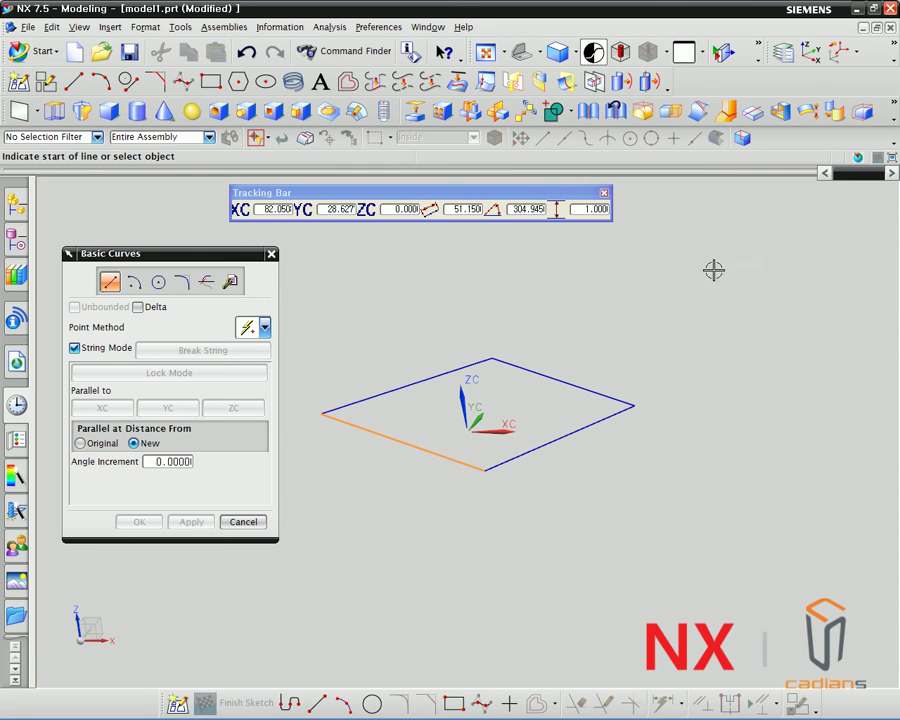
click(816, 57)
middle_drag(633, 526, 585, 452)
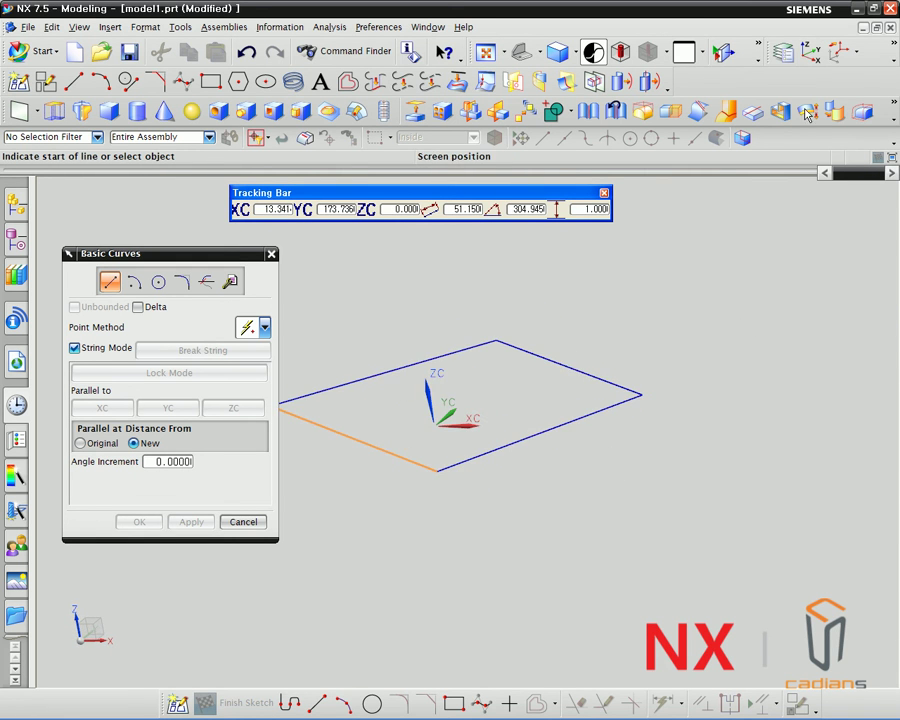
click(812, 57)
middle_drag(725, 323, 797, 366)
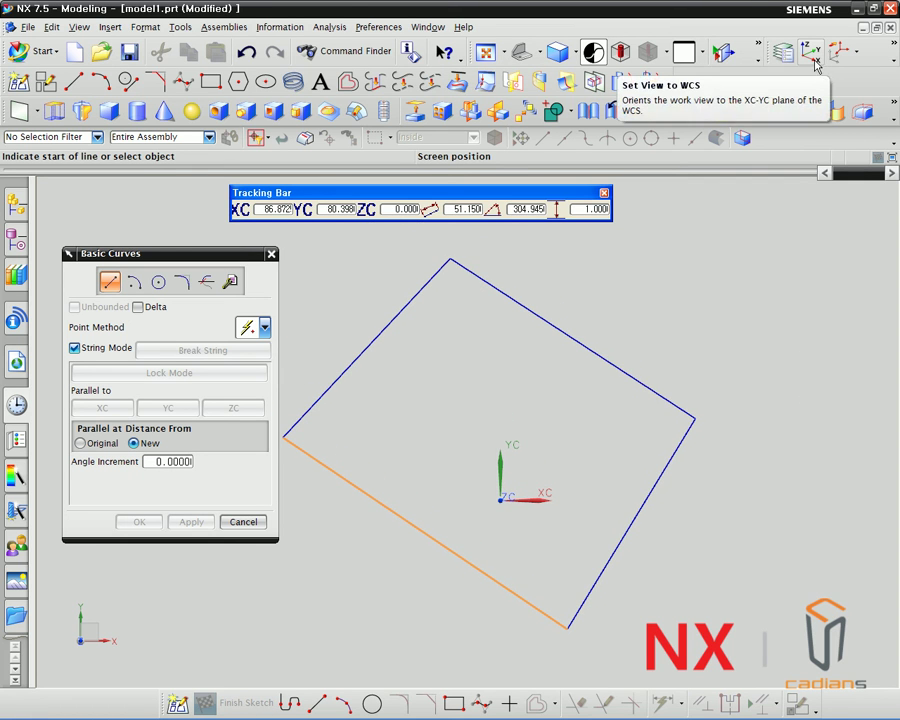
Leave Basic Curves and delete all four lines of the outline.
key(Escape)
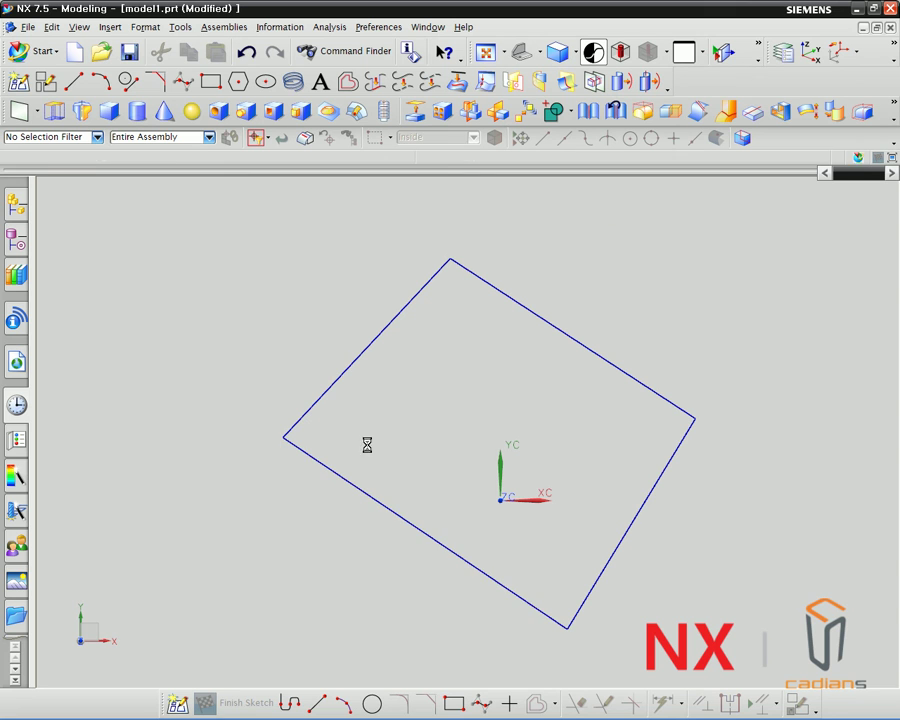
drag(230, 241, 715, 665)
key(Delete)
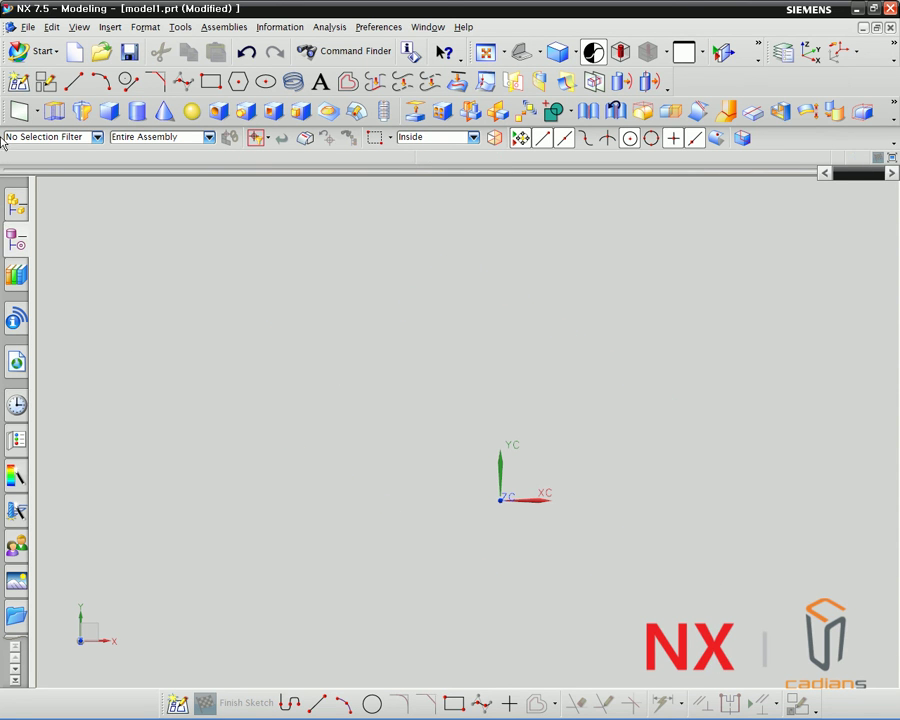
Draw a closed four-sided outline about 71 wide and 66 high around the origin with Basic Curves lines in String Mode, and break the string.
click(122, 82)
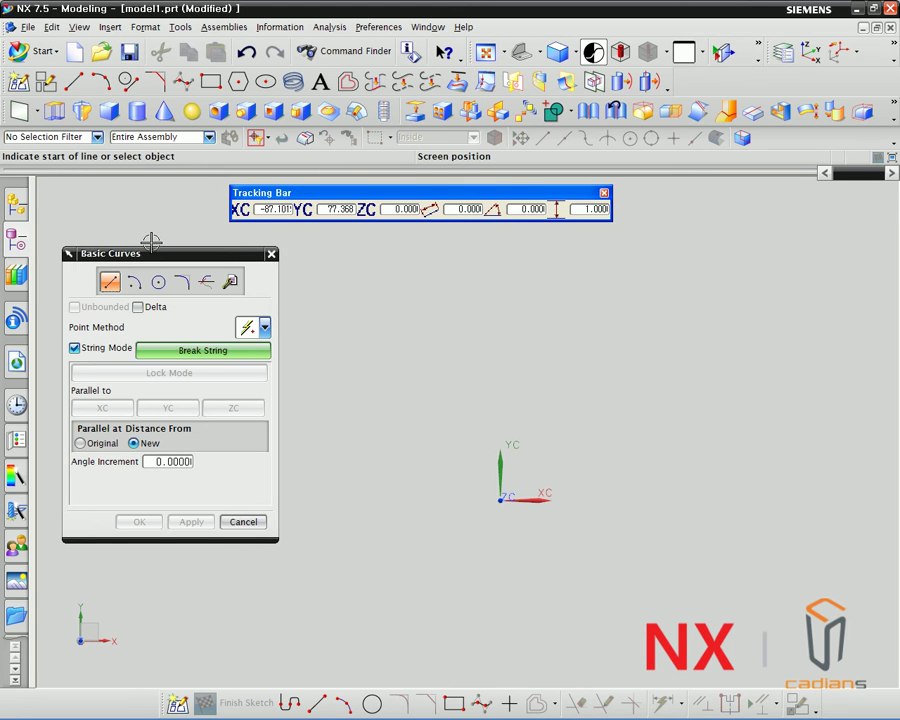
drag(145, 258, 144, 231)
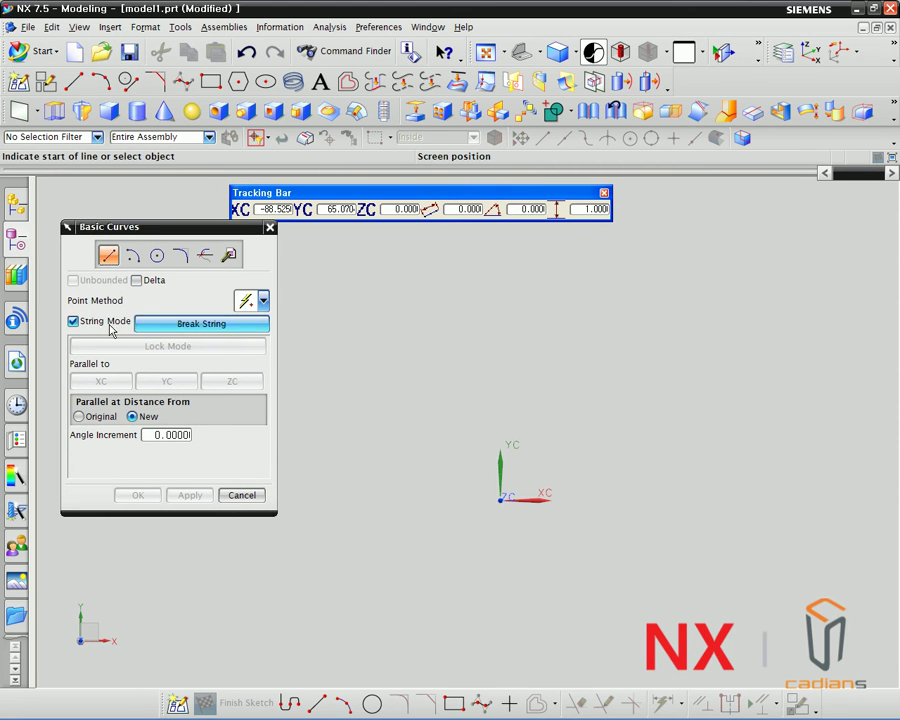
click(383, 328)
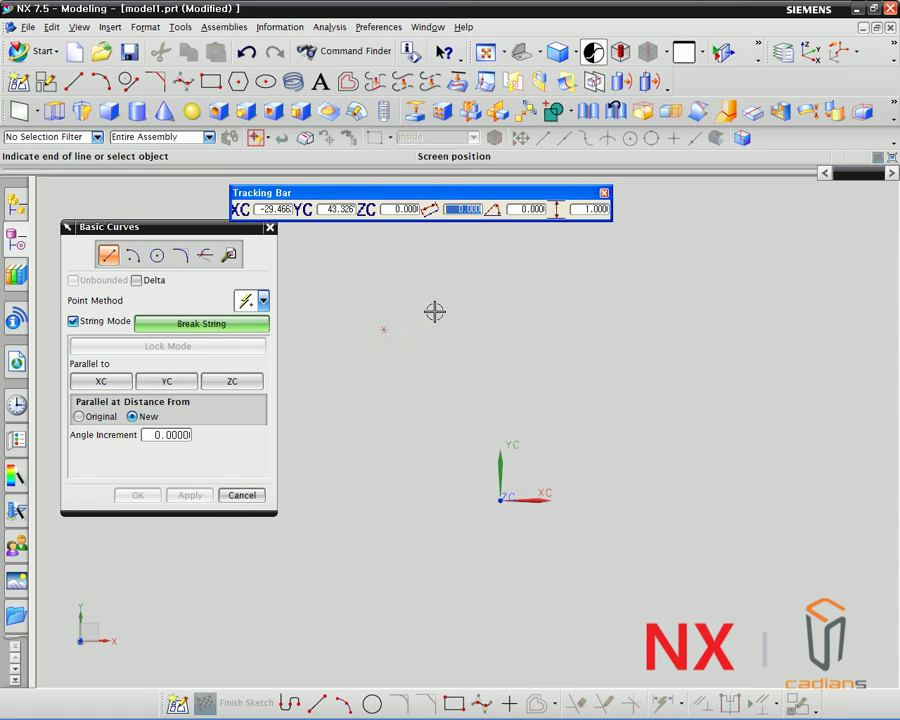
click(663, 319)
click(654, 588)
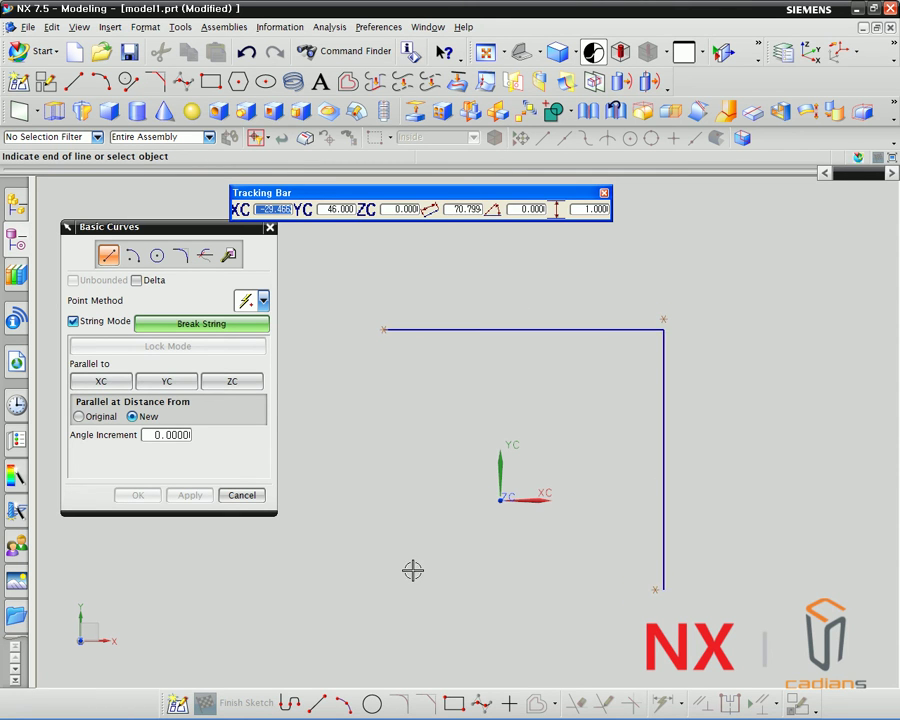
click(405, 570)
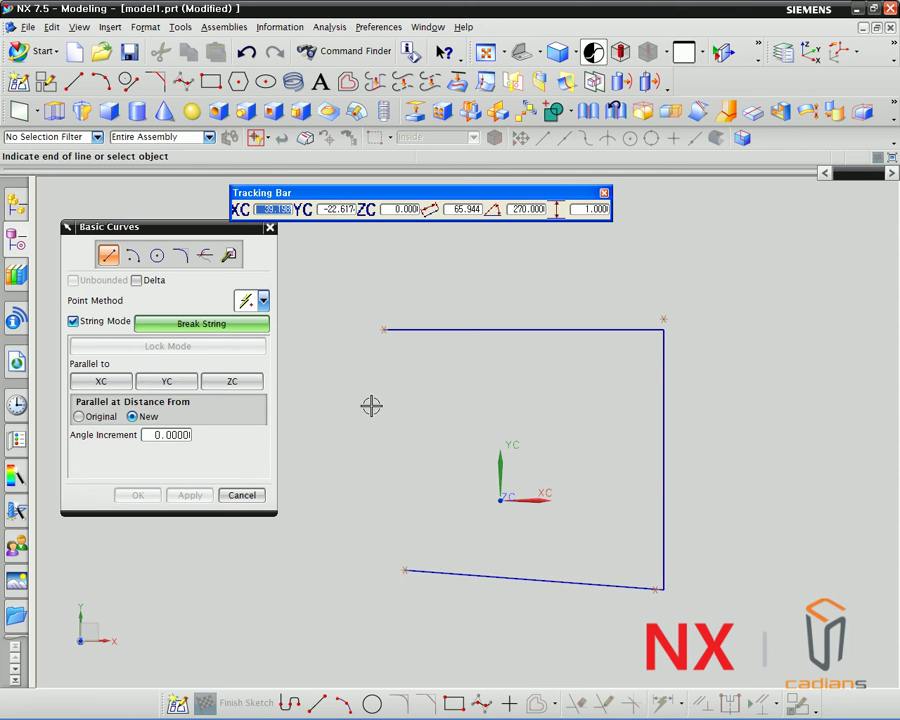
click(383, 329)
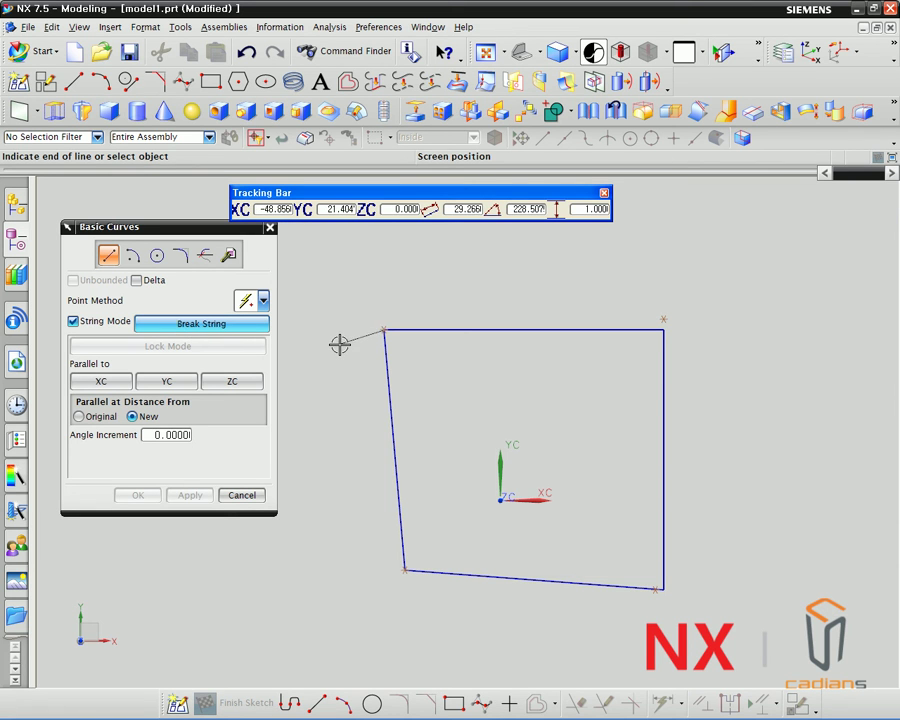
click(201, 323)
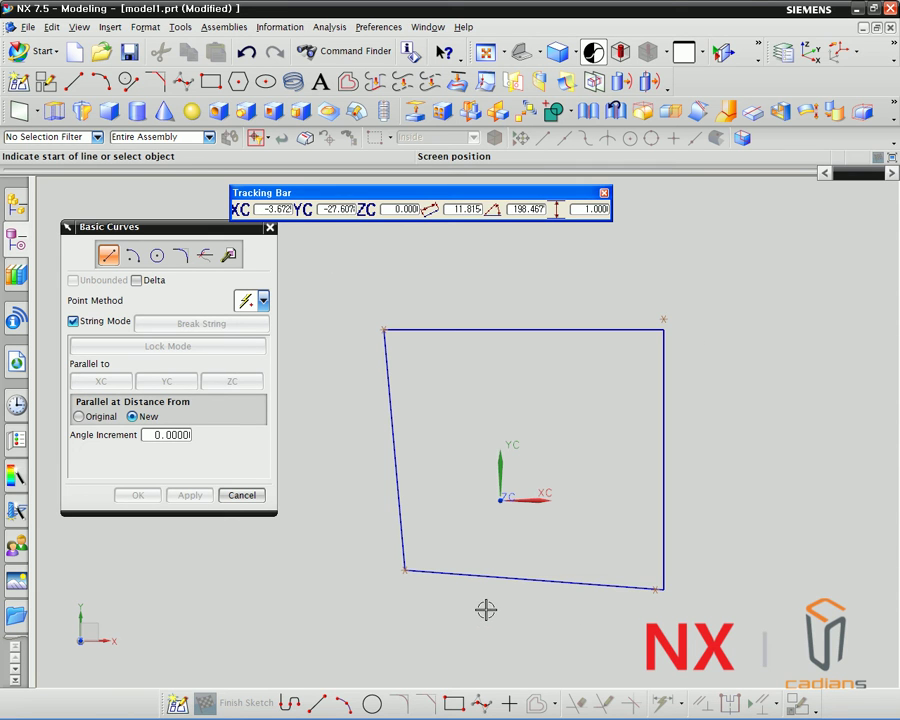
Turn off String Mode and draw four separate lines, one outside each side of the outline, the left and right ones about 48 and 50 long.
scroll(482, 606, down, 1)
shift+middle_drag(552, 534, 507, 550)
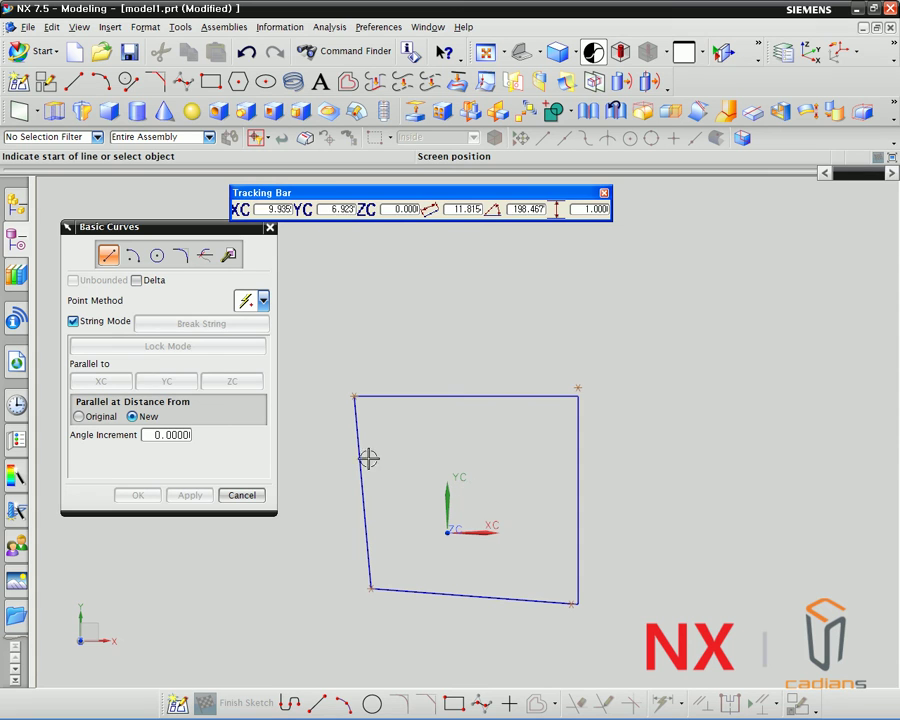
click(73, 321)
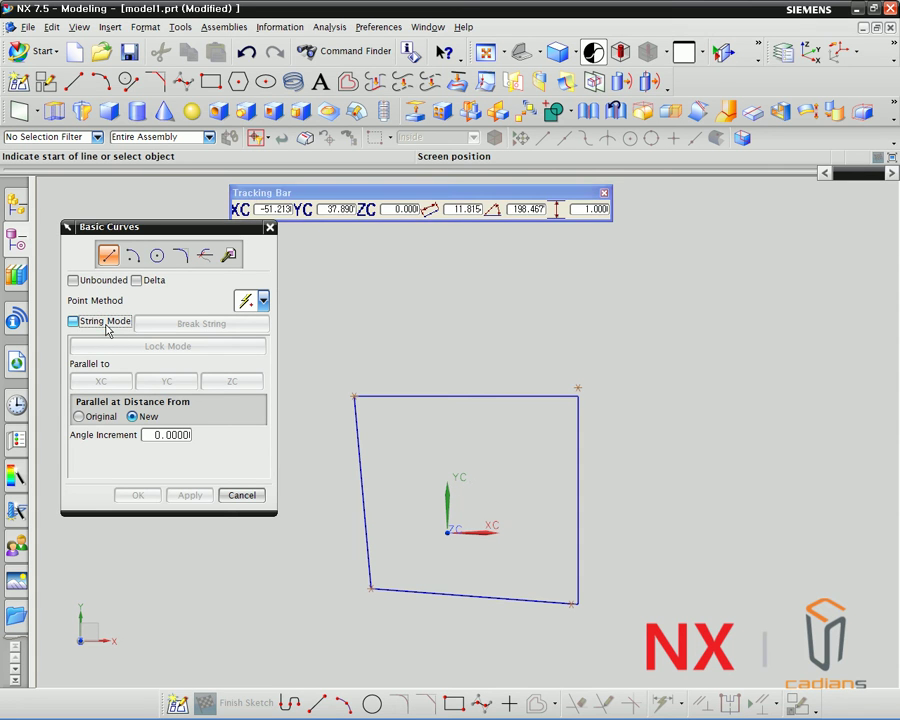
click(377, 335)
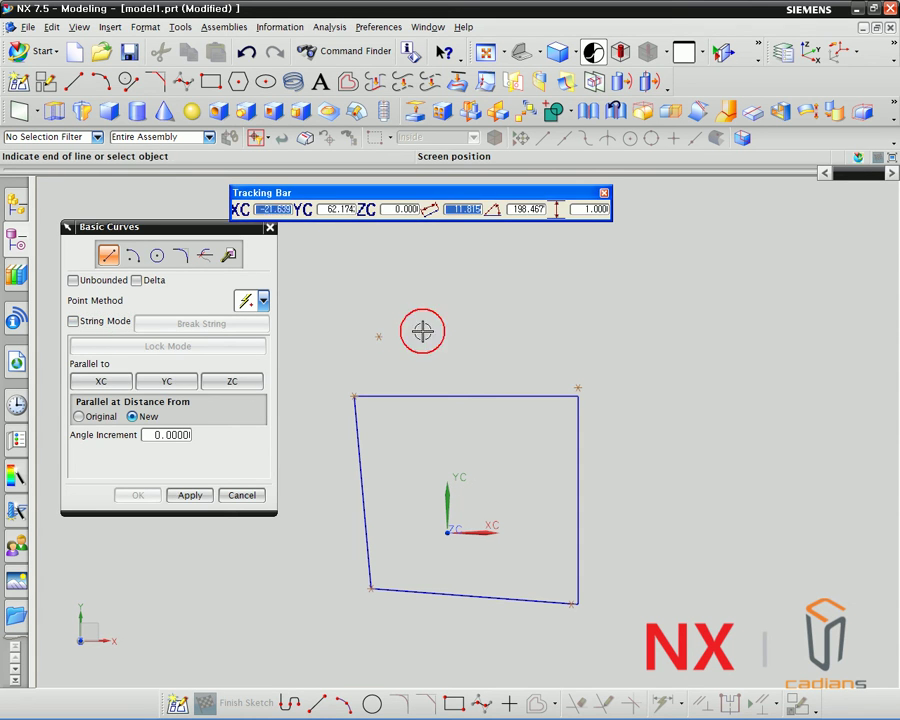
click(590, 330)
click(622, 405)
click(624, 562)
click(553, 638)
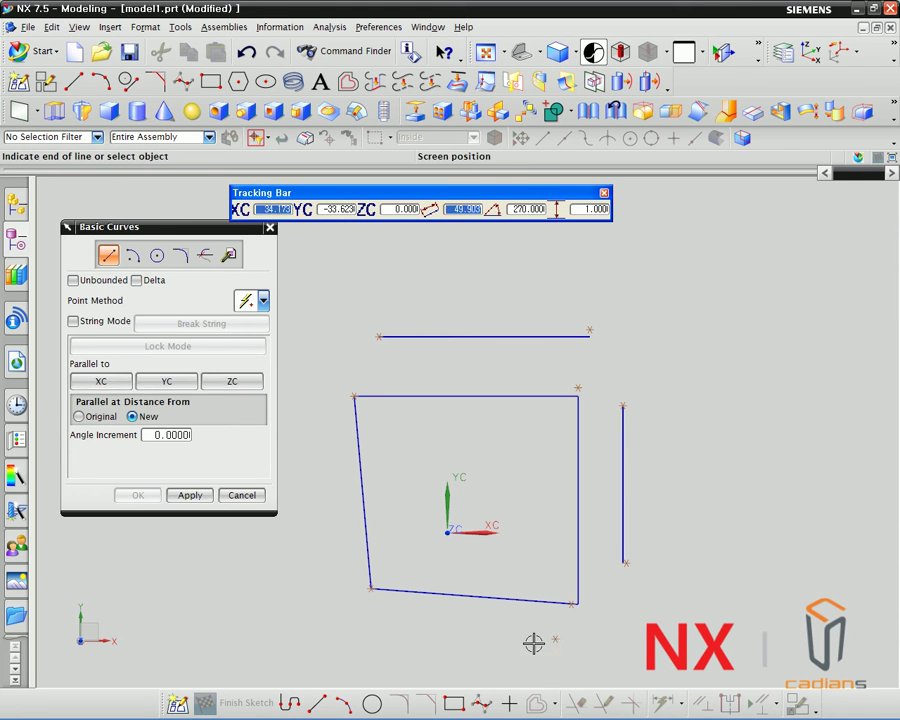
click(413, 640)
click(326, 569)
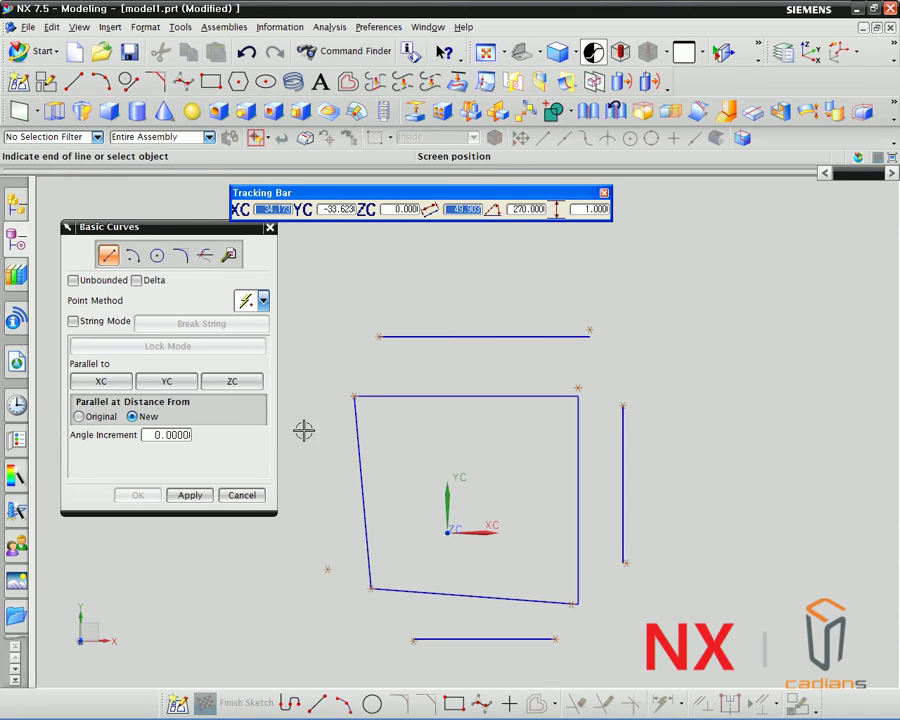
click(310, 418)
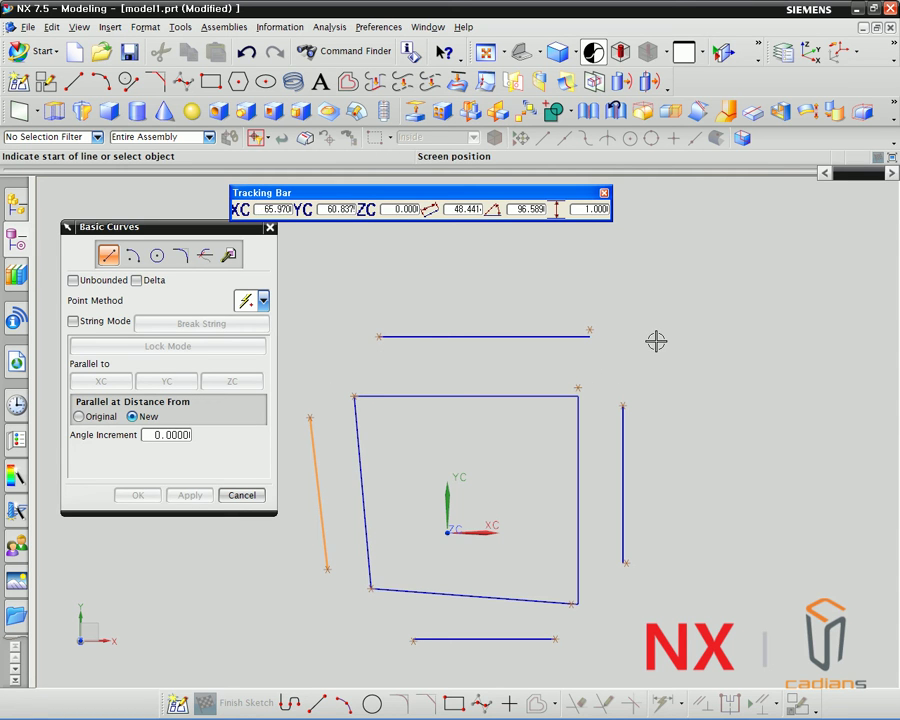
key(F5)
Turn on Unbounded and draw a horizontal unbounded line above the outline and a nearly vertical one to its right at about 93 degrees.
click(114, 261)
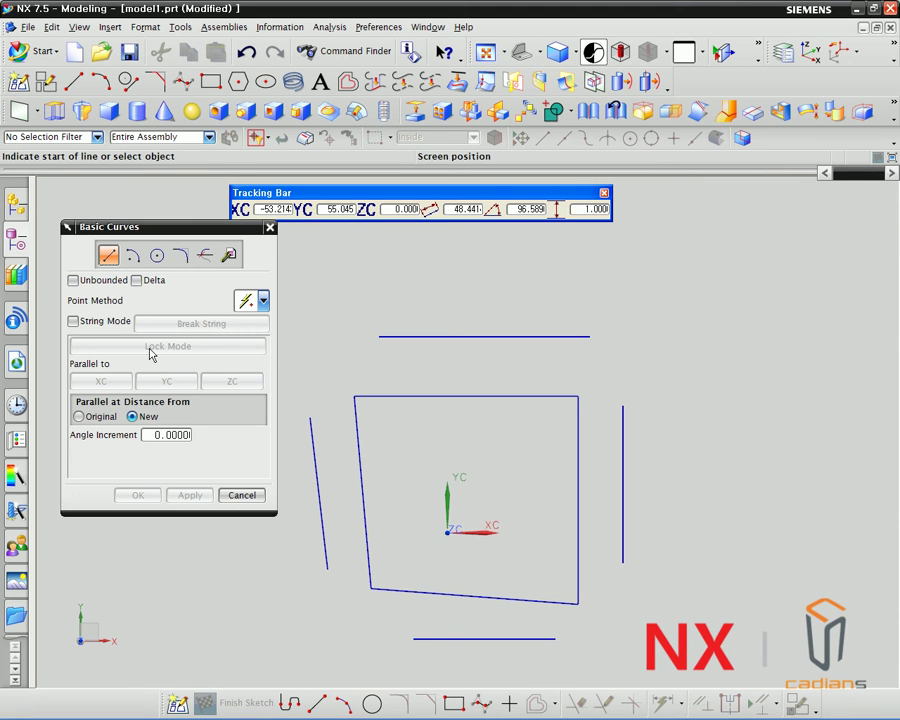
click(74, 281)
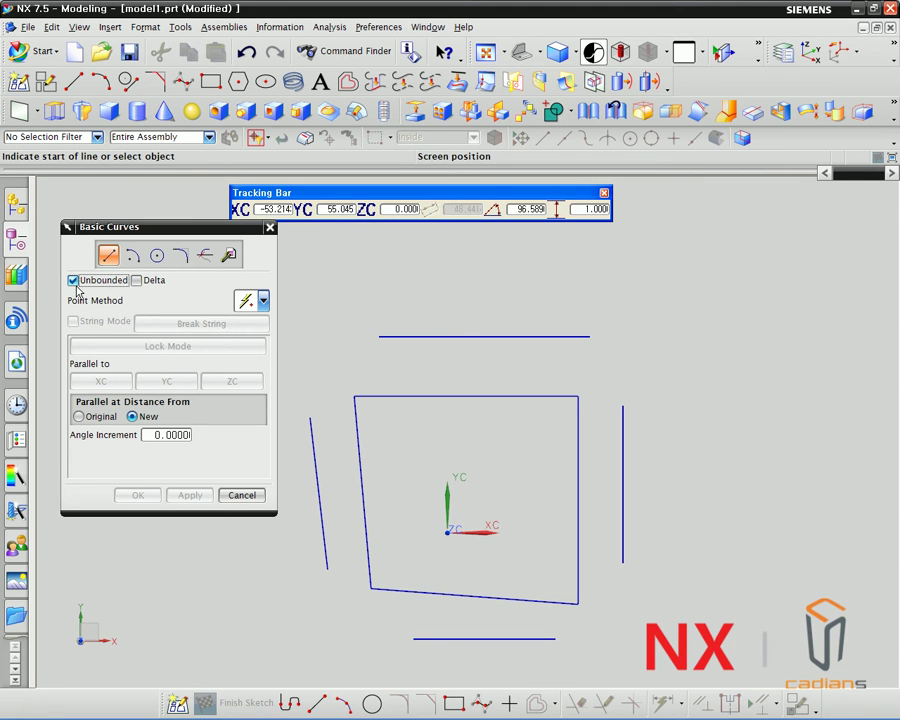
click(347, 323)
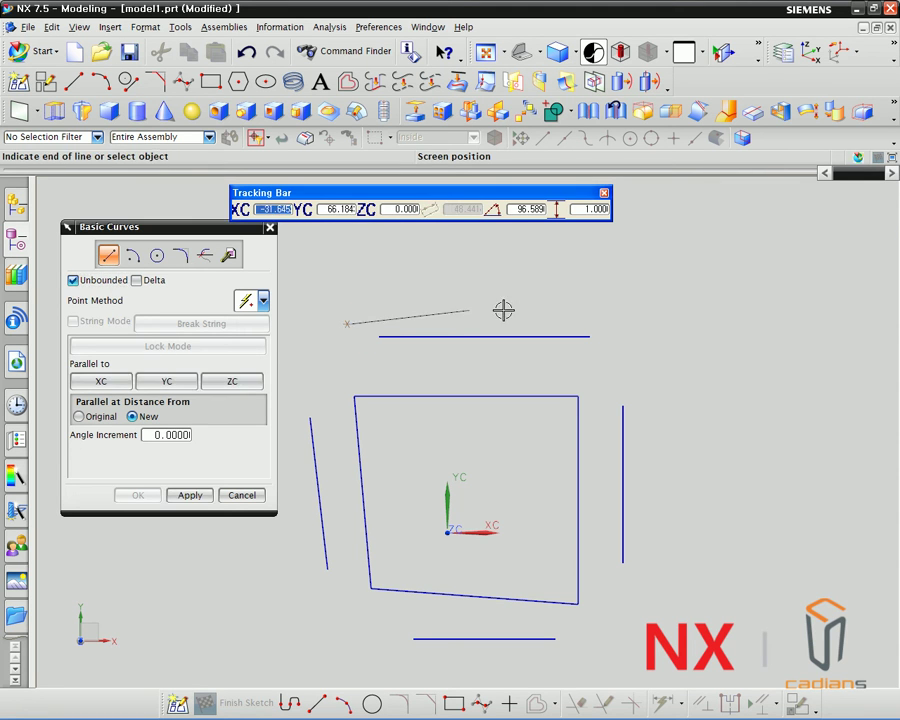
click(627, 310)
scroll(623, 430, down, 3)
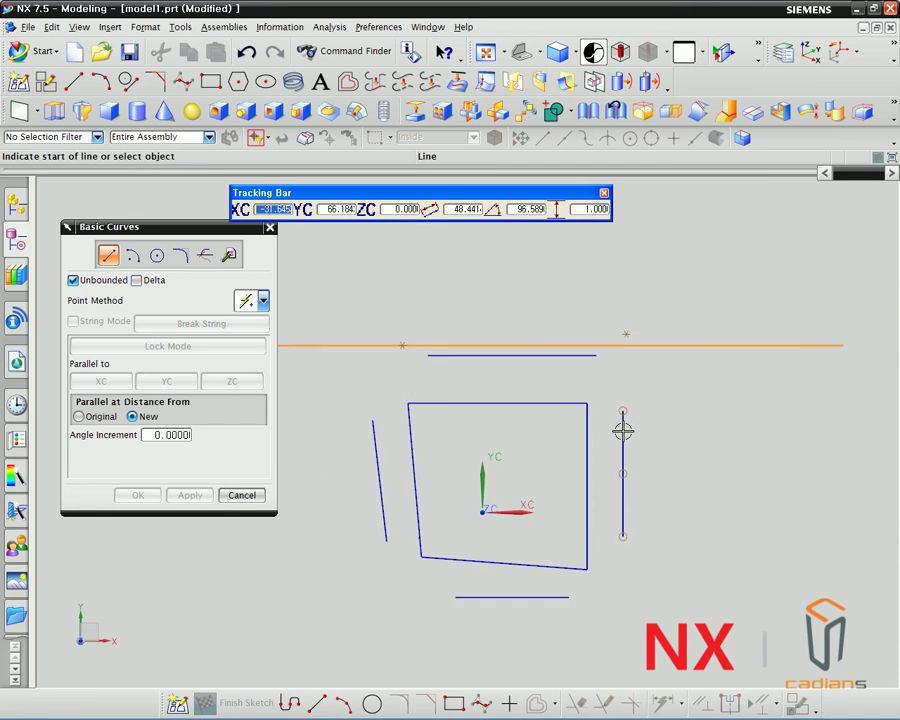
click(675, 466)
click(668, 346)
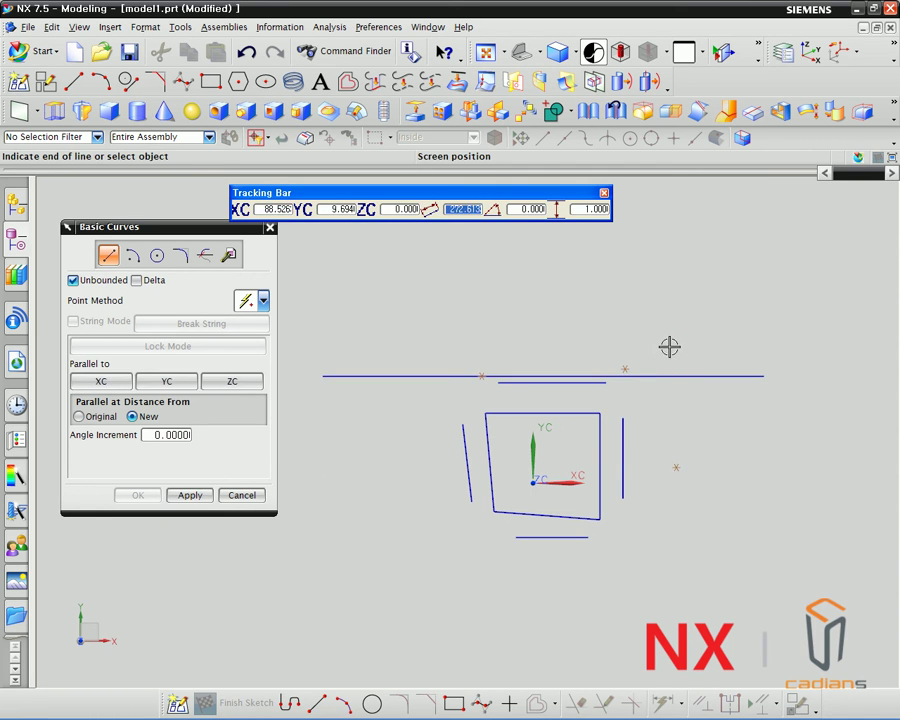
Draw two more unbounded lines, a steep one at about 95 degrees beside the outline and a slanted one at about 26 degrees.
scroll(659, 441, down, 4)
click(654, 387)
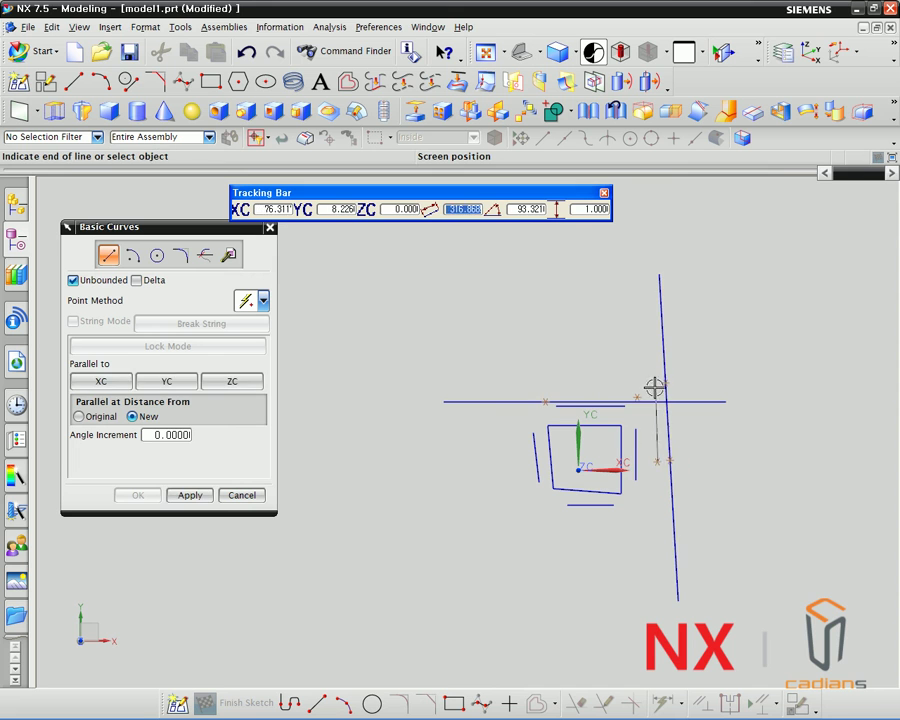
click(650, 376)
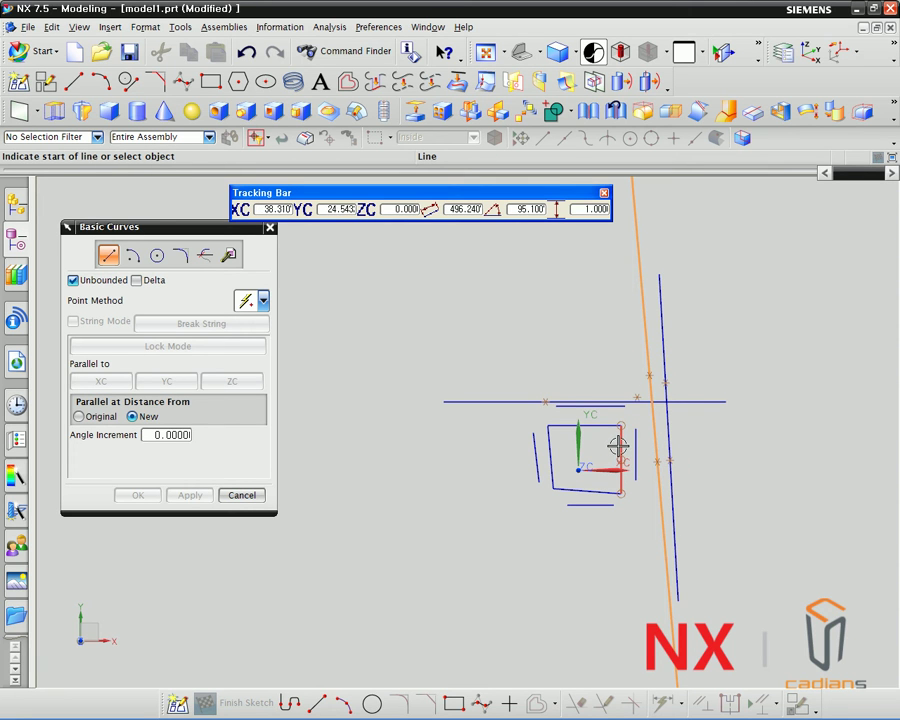
scroll(706, 444, up, 2)
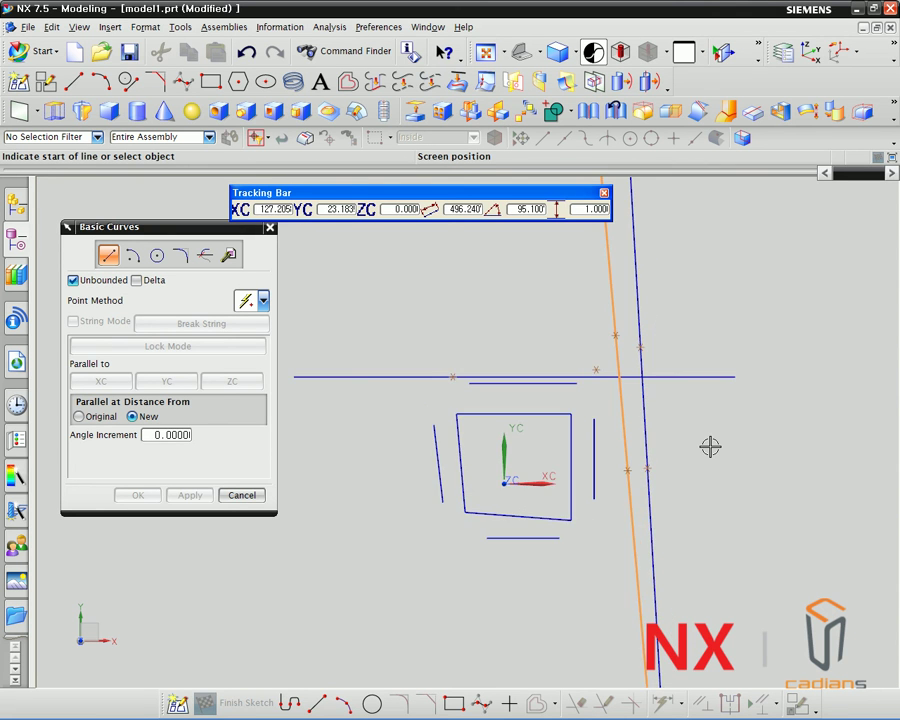
scroll(709, 446, down, 2)
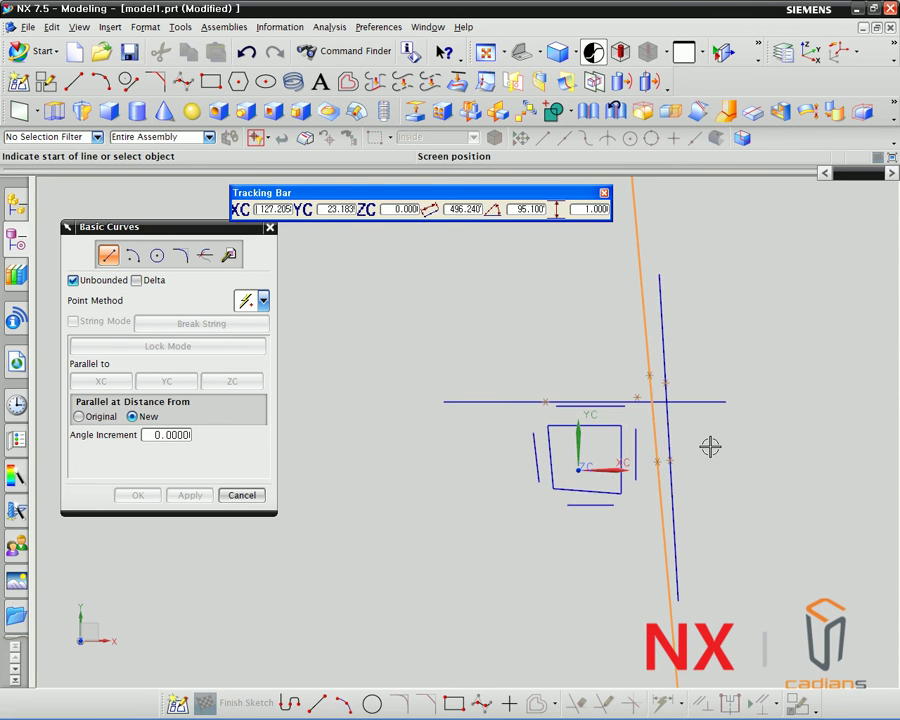
click(401, 366)
click(486, 320)
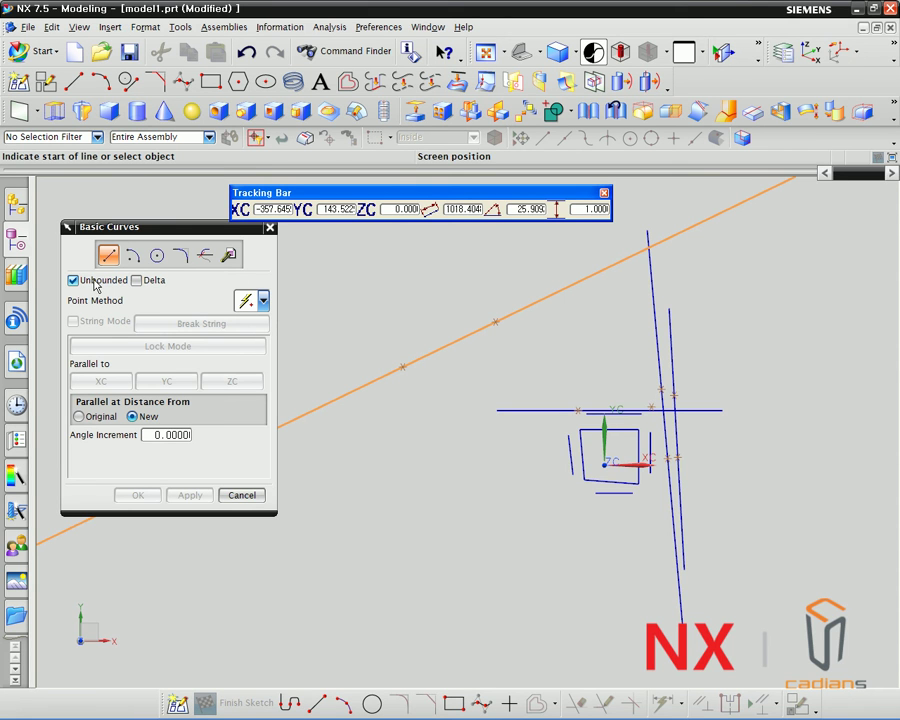
Leave Basic Curves, delete all the lines in the model, and clear the leftover point markers from the display.
click(241, 495)
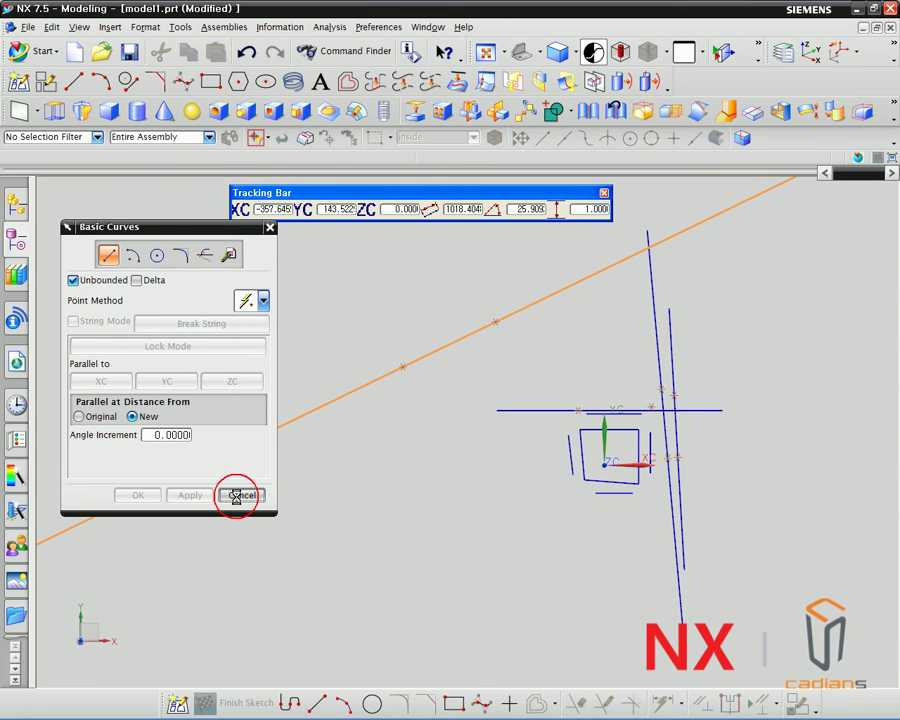
key(ctrl+a)
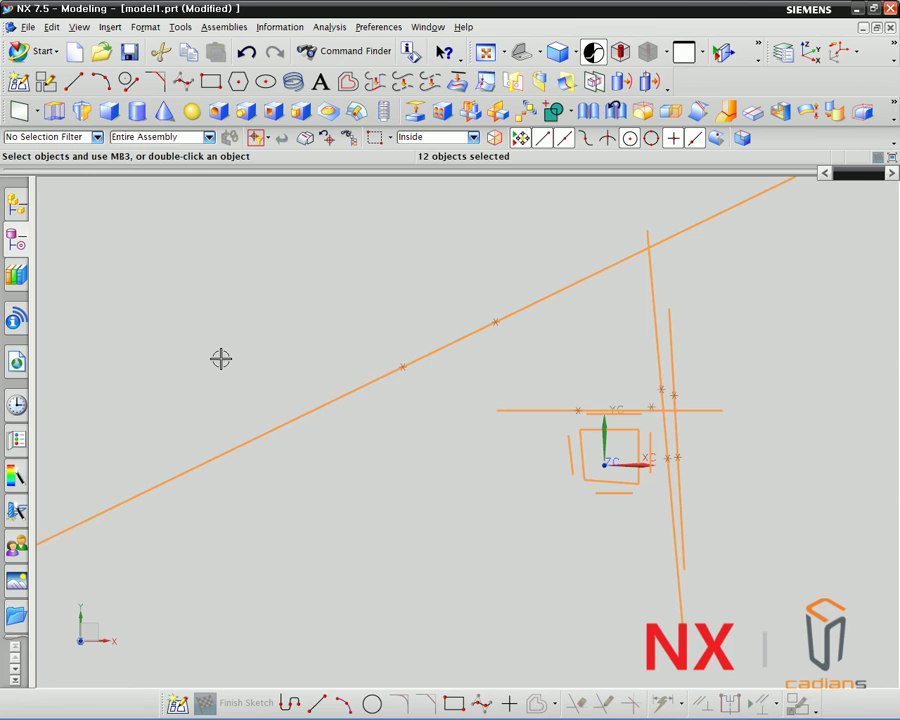
key(Delete)
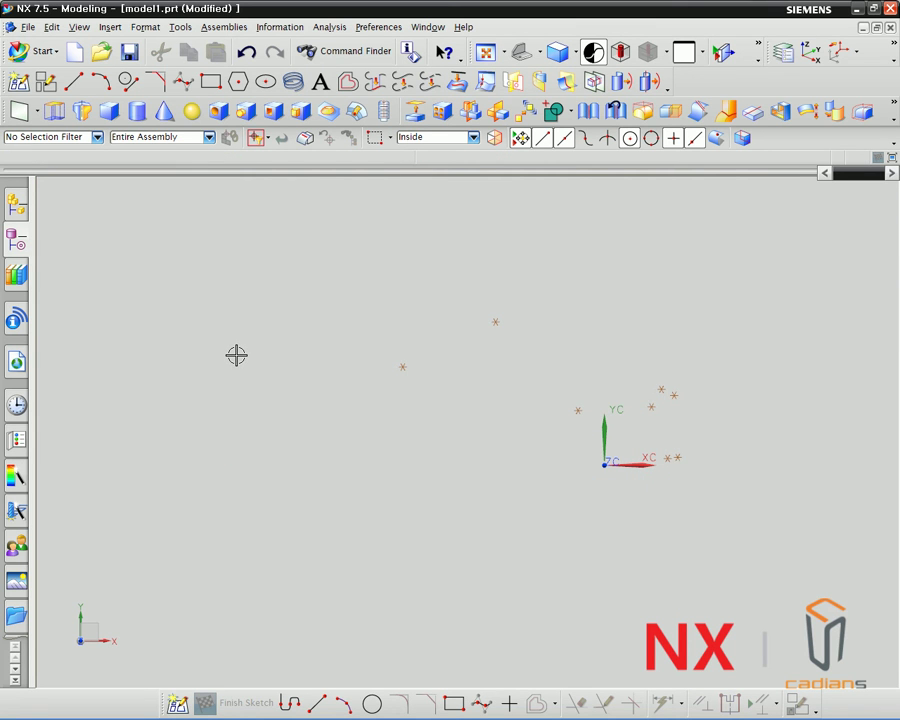
key(F5)
key(ctrl+f)
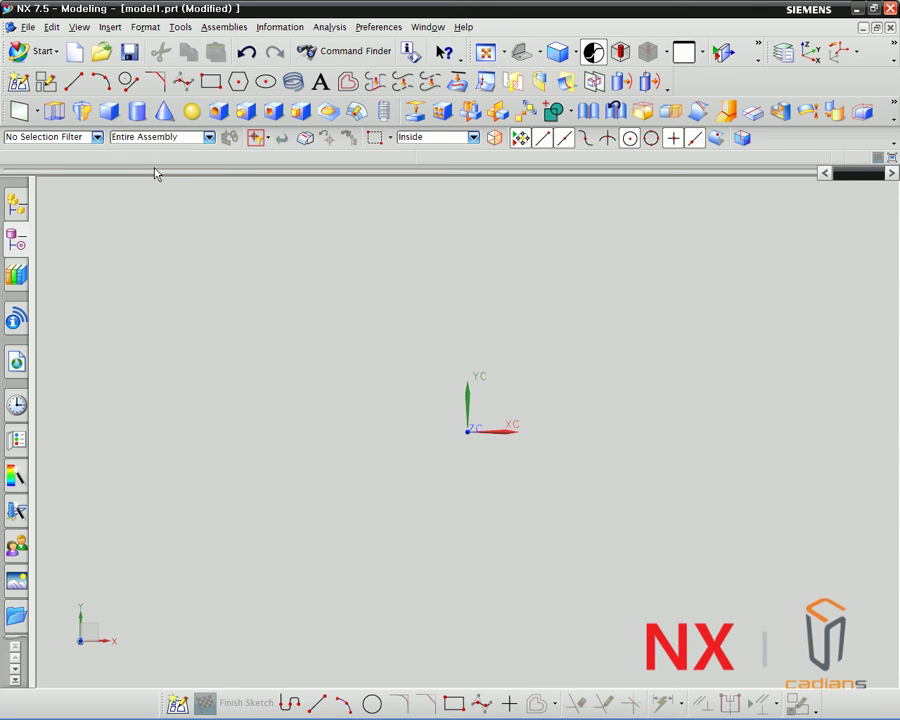
Draw a closed four-sided outline around the origin with Basic Curves in String Mode, upper edge about 50 long, then break the string and turn String Mode off.
click(131, 86)
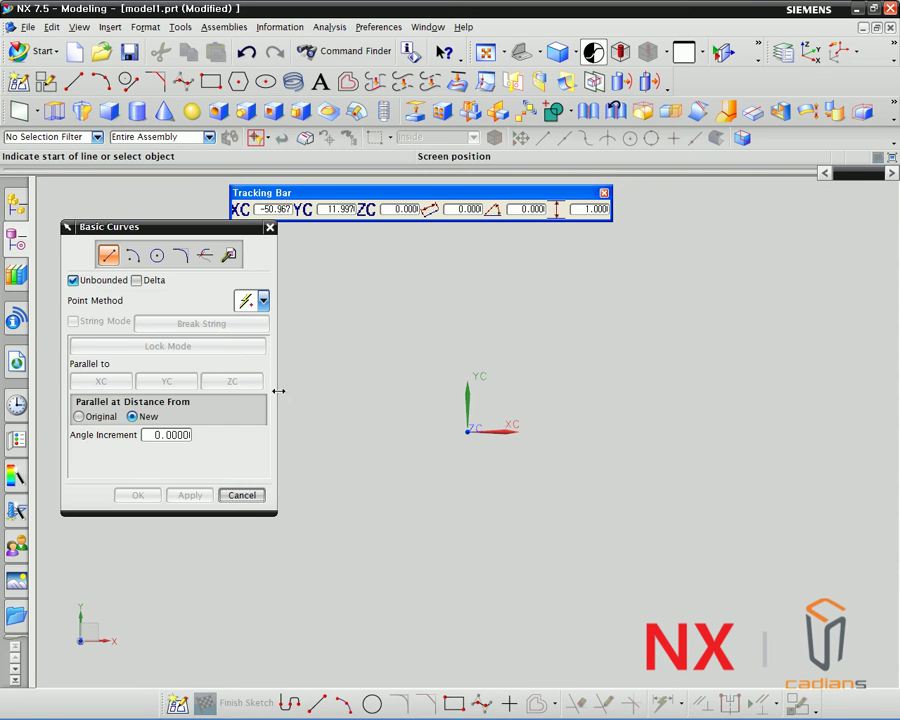
click(74, 281)
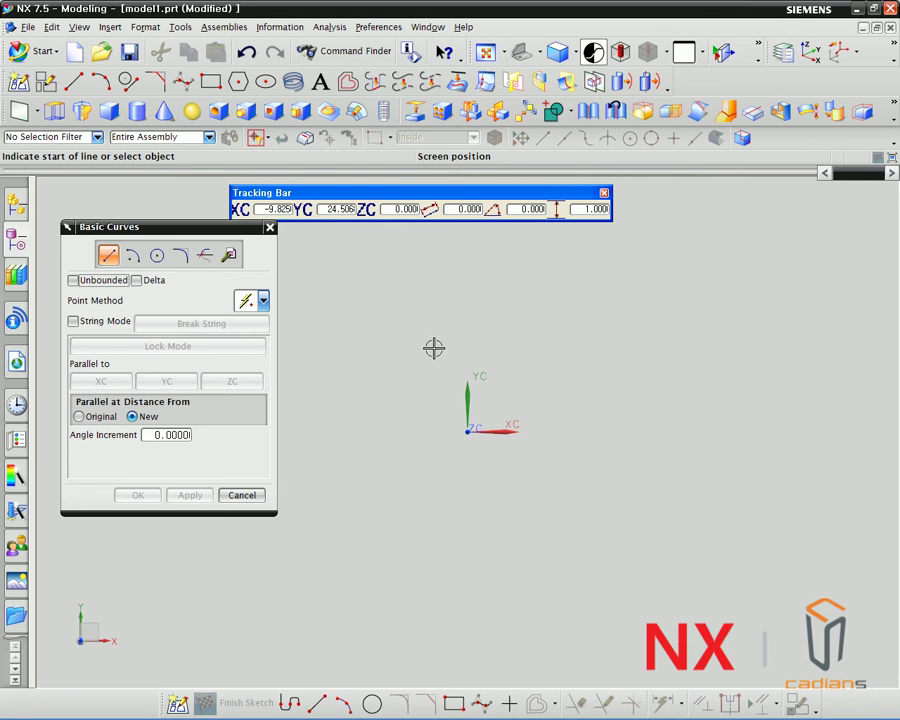
click(73, 321)
click(411, 341)
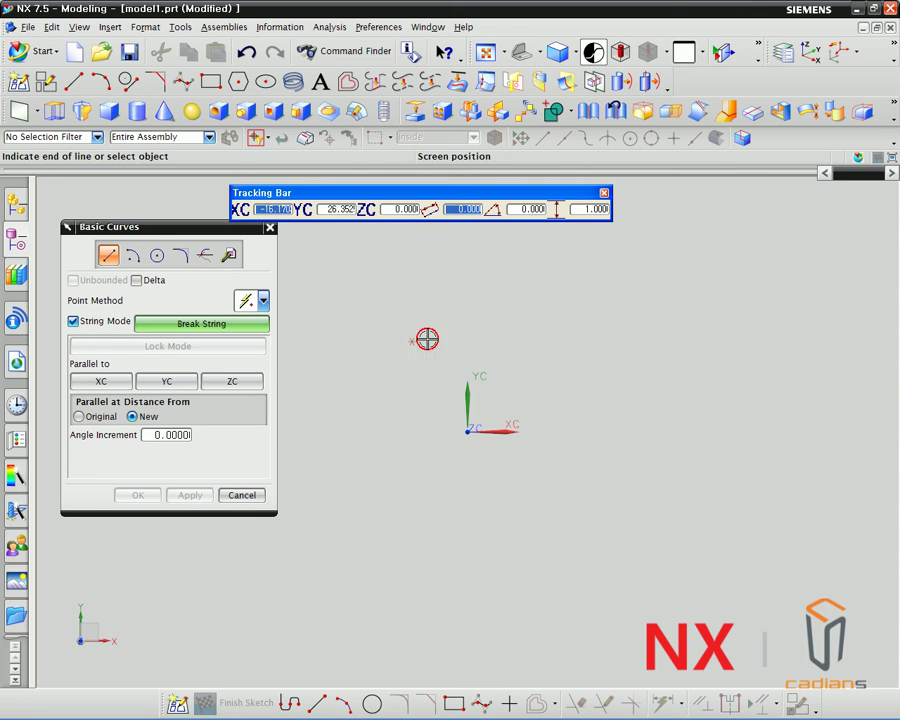
click(585, 341)
click(605, 522)
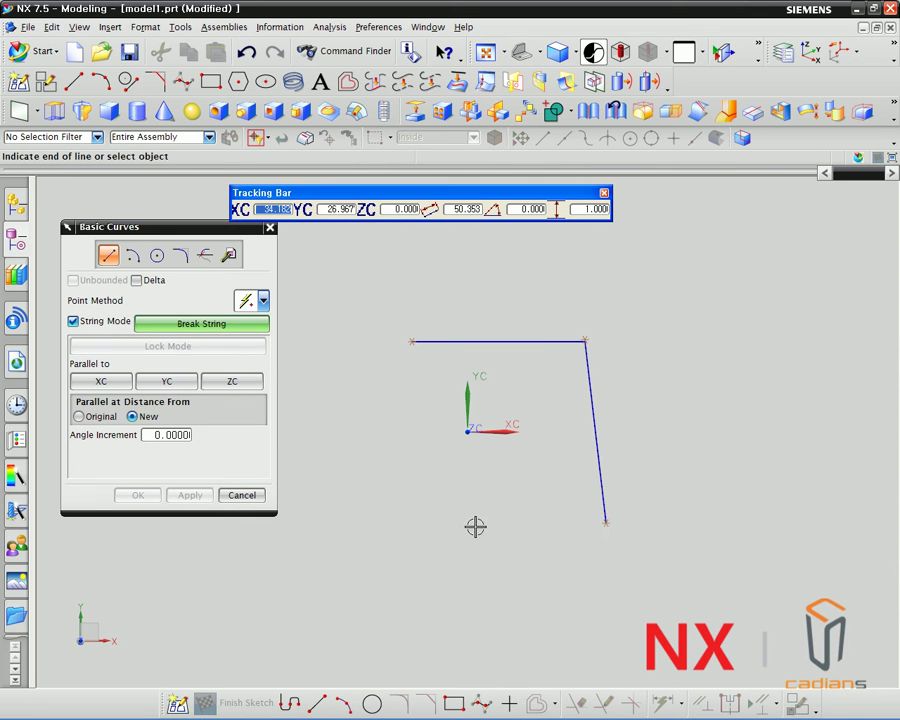
click(395, 528)
click(411, 341)
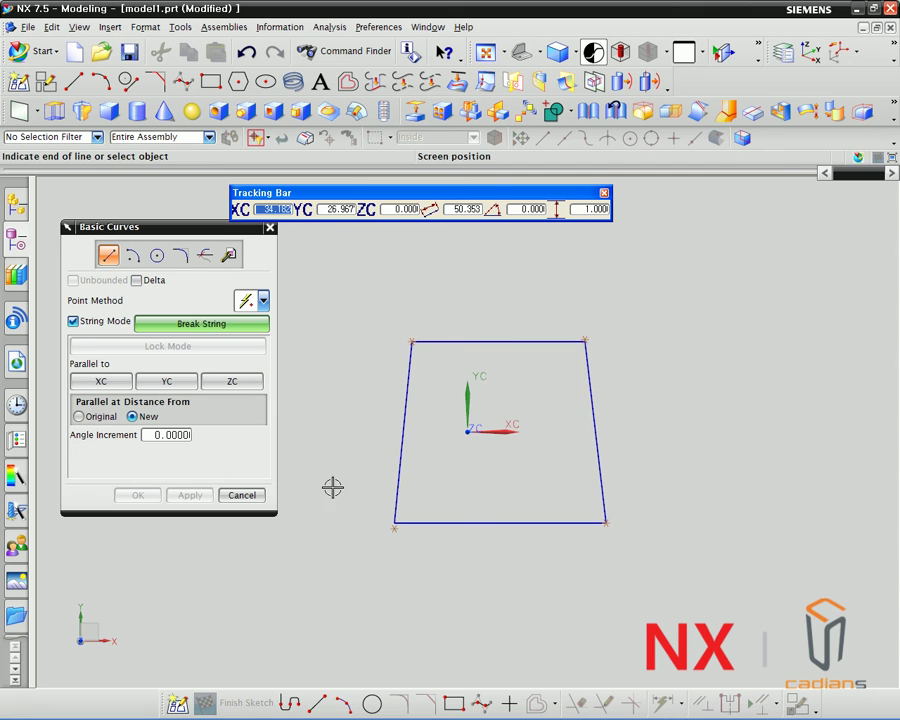
middle_click(340, 367)
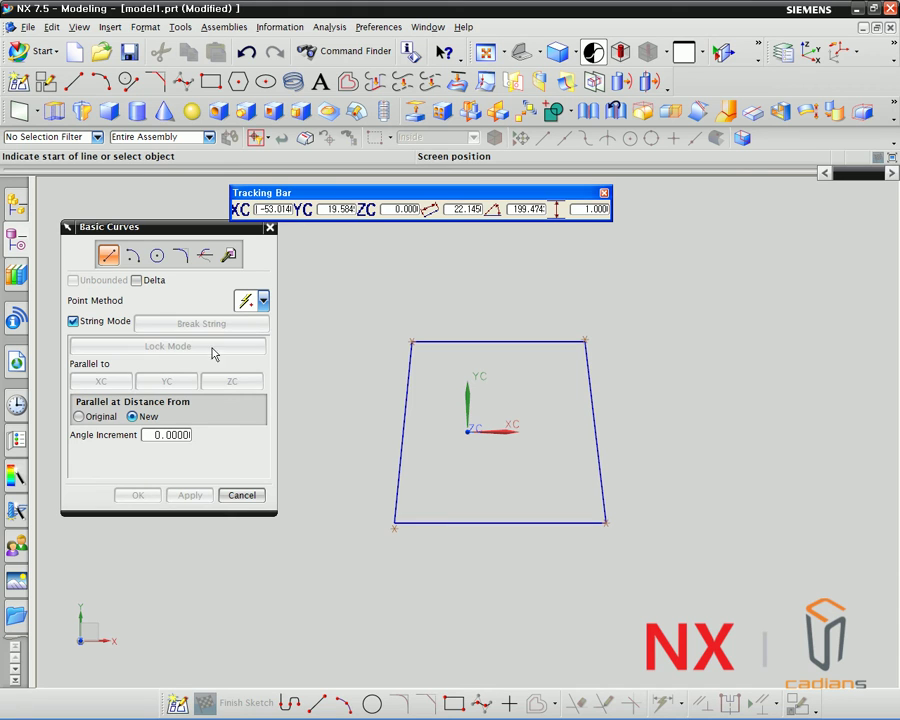
click(87, 329)
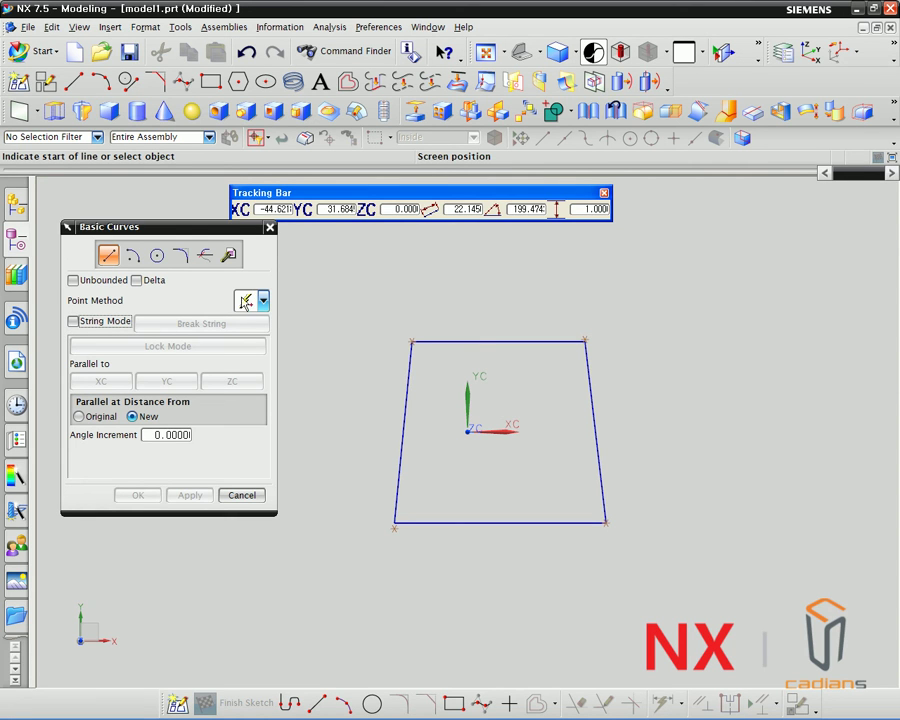
shift+middle_drag(376, 278, 365, 307)
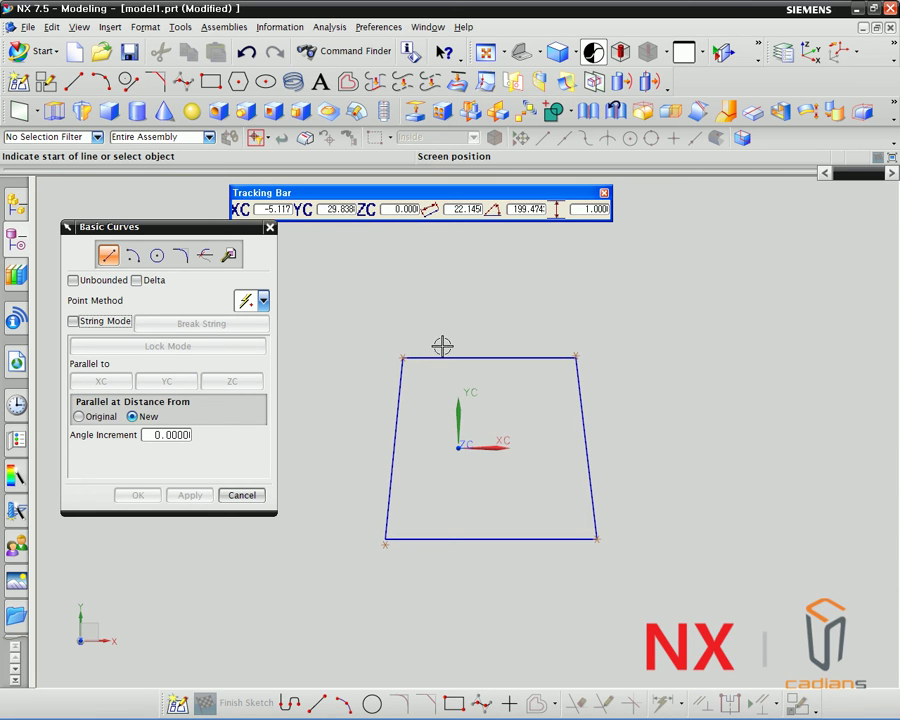
mouse_move(424, 339)
mouse_down()
mouse_move(475, 338)
mouse_move(449, 364)
mouse_move(457, 343)
mouse_up()
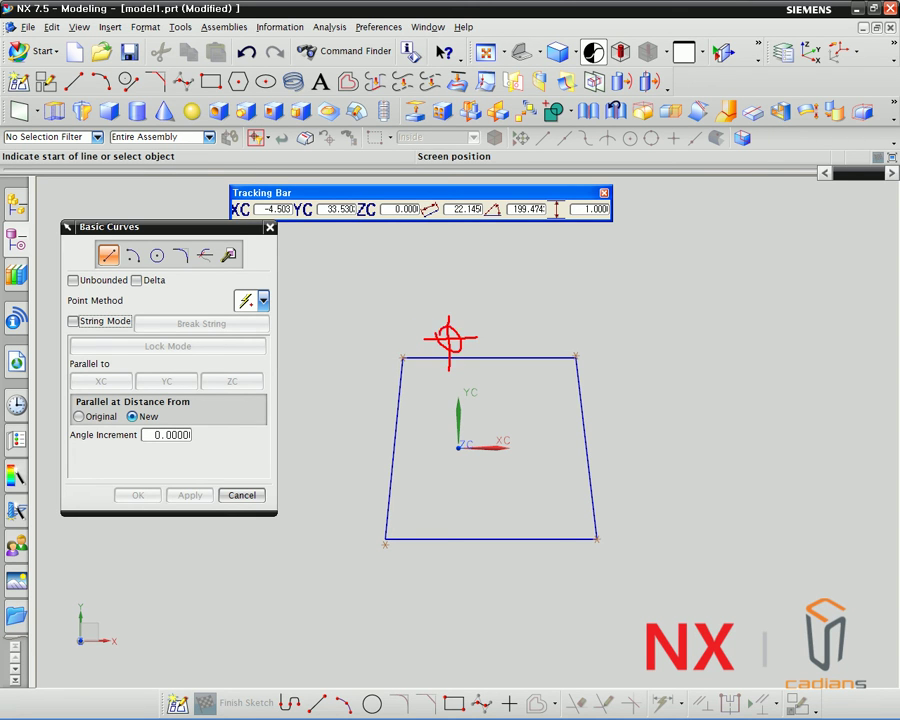
mouse_move(479, 285)
mouse_down()
mouse_move(486, 335)
mouse_move(532, 394)
mouse_move(549, 379)
mouse_move(519, 444)
mouse_up()
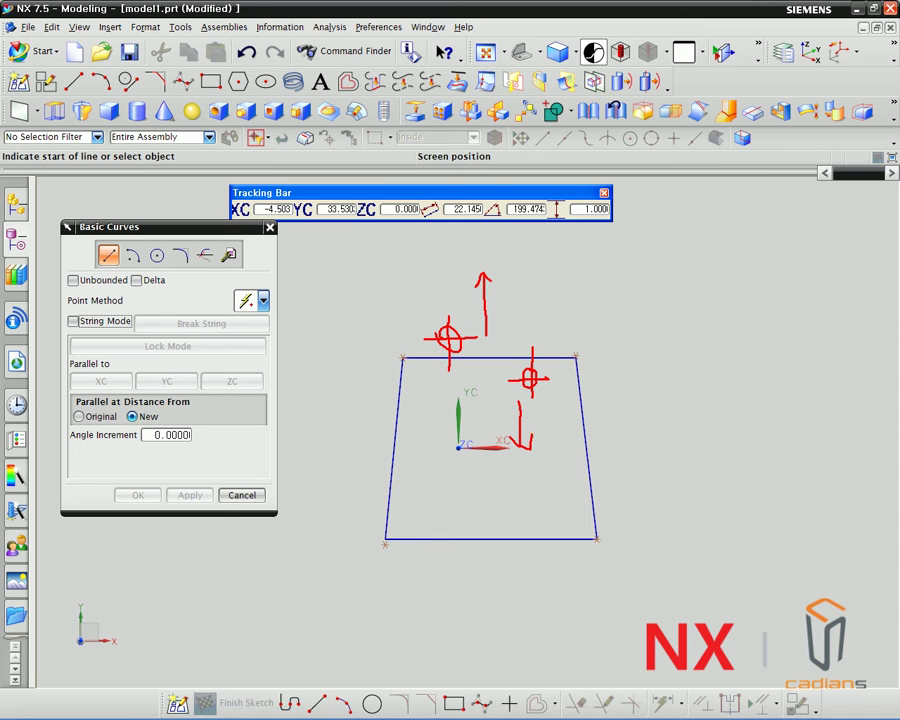
key(Escape)
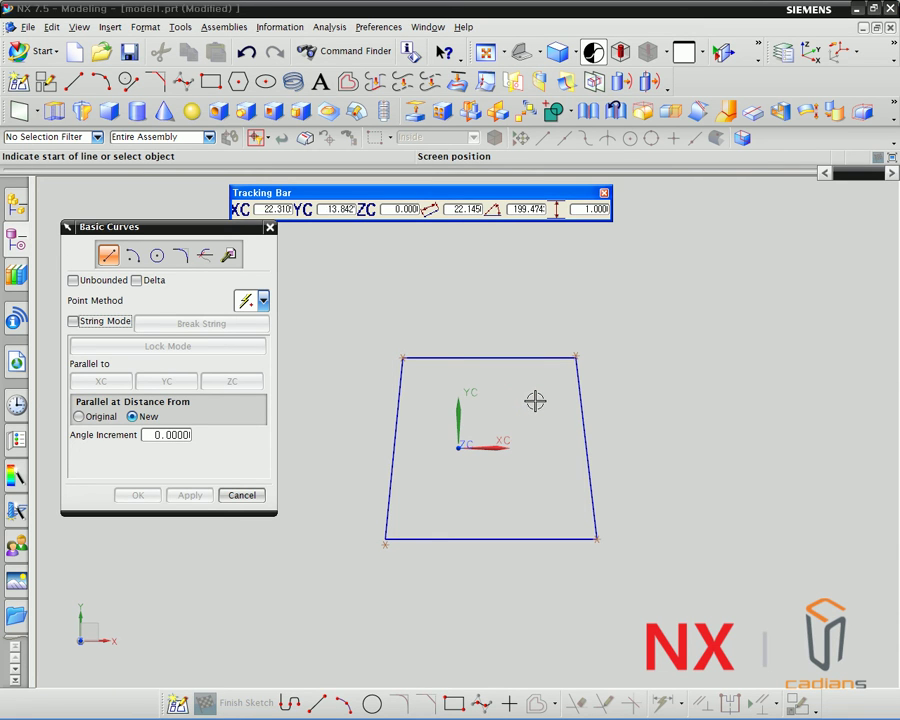
Create three parallel copies of the outline's upper line above it, each offset by a distance of 10 from the previous one.
click(443, 354)
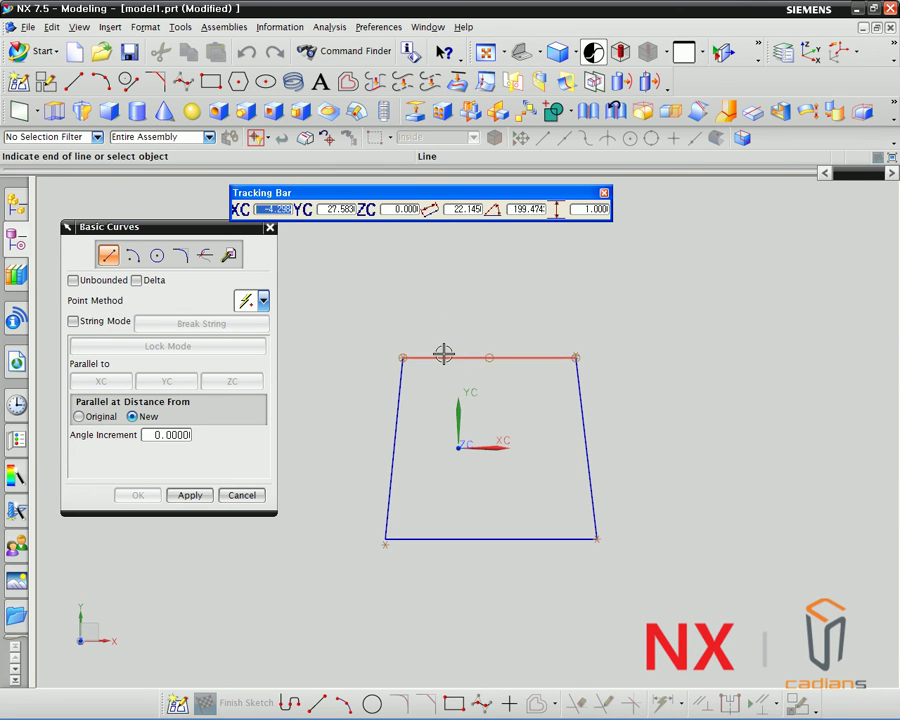
click(586, 211)
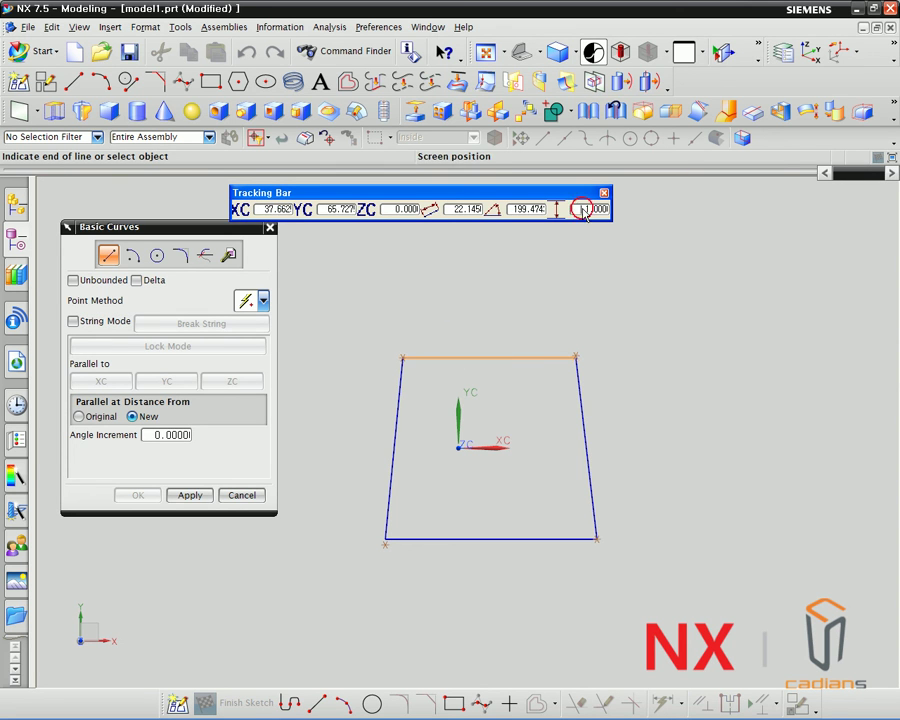
text(10)
key(Return)
key(Return)
key(Return)
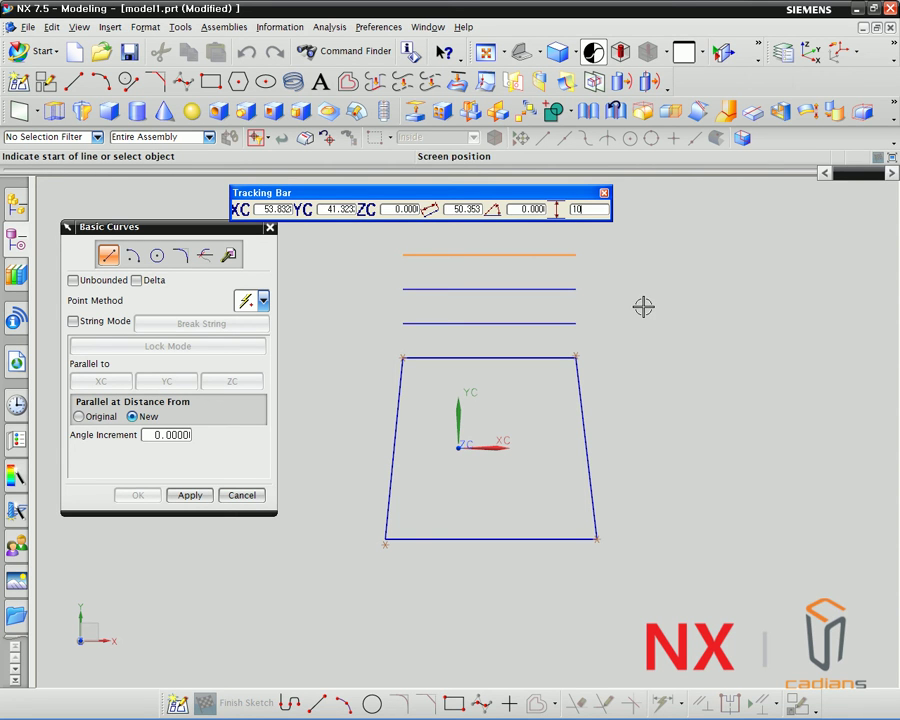
scroll(642, 305, down, 3)
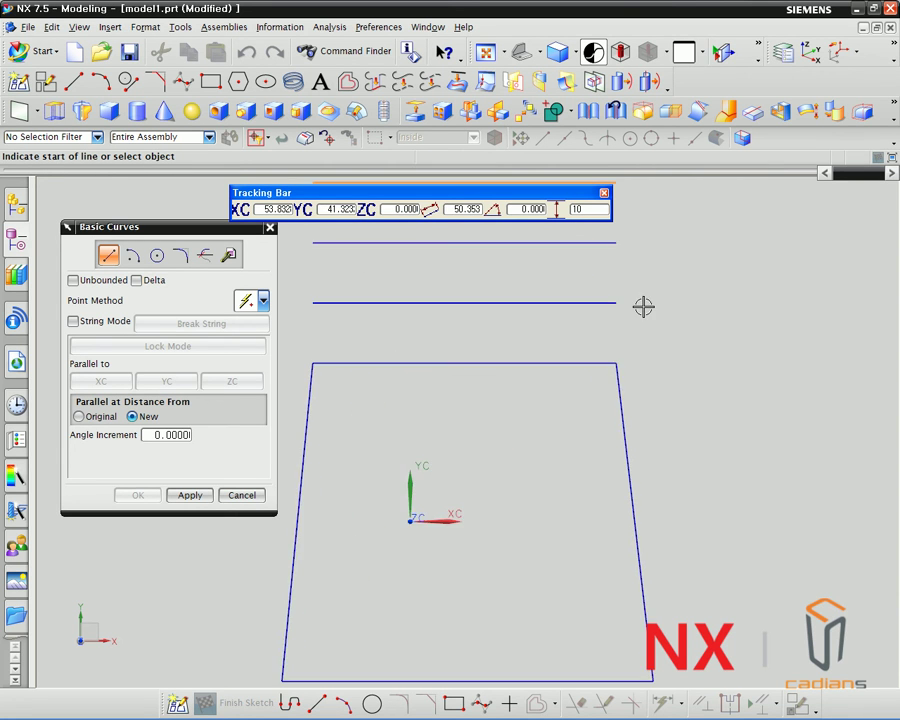
Create three parallel copies of the outline's right side line inside the outline, each offset by a distance of 5 from the previous one.
scroll(645, 320, up, 3)
scroll(650, 337, up, 1)
shift+middle_drag(681, 319, 615, 399)
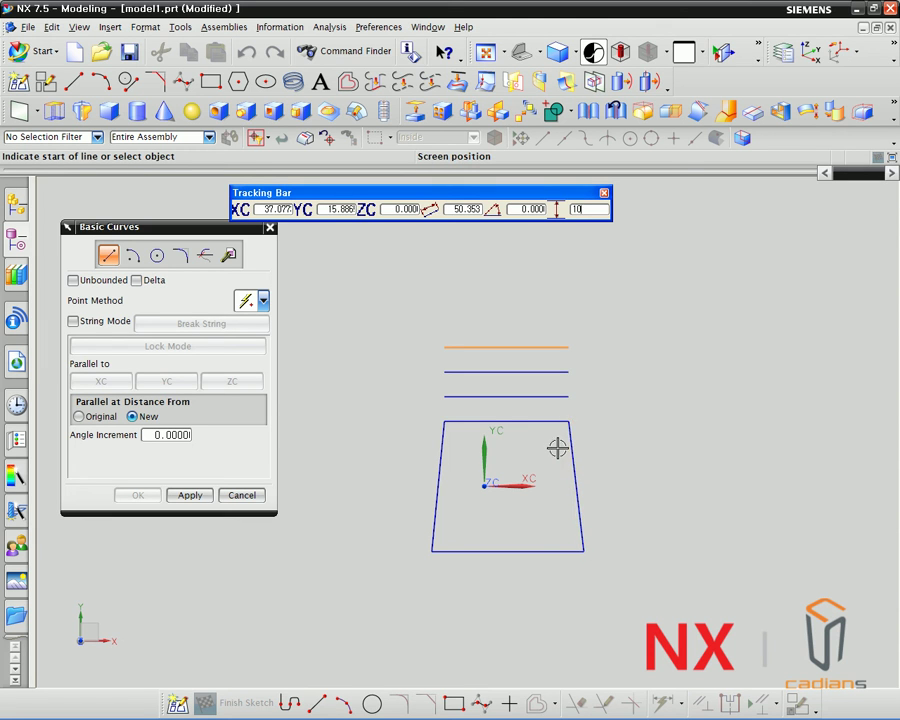
drag(587, 211, 560, 210)
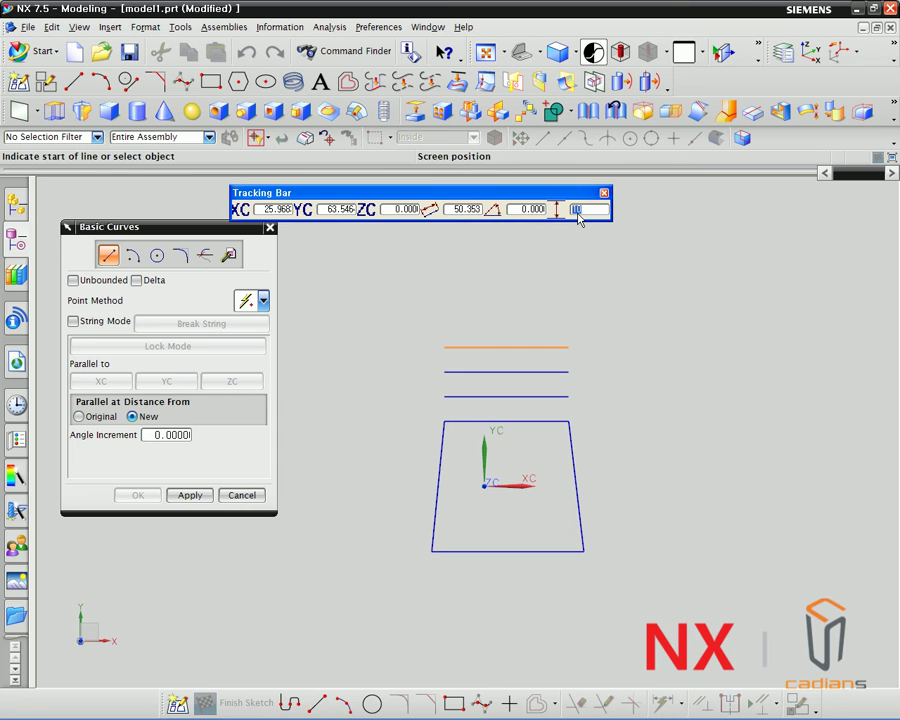
click(566, 457)
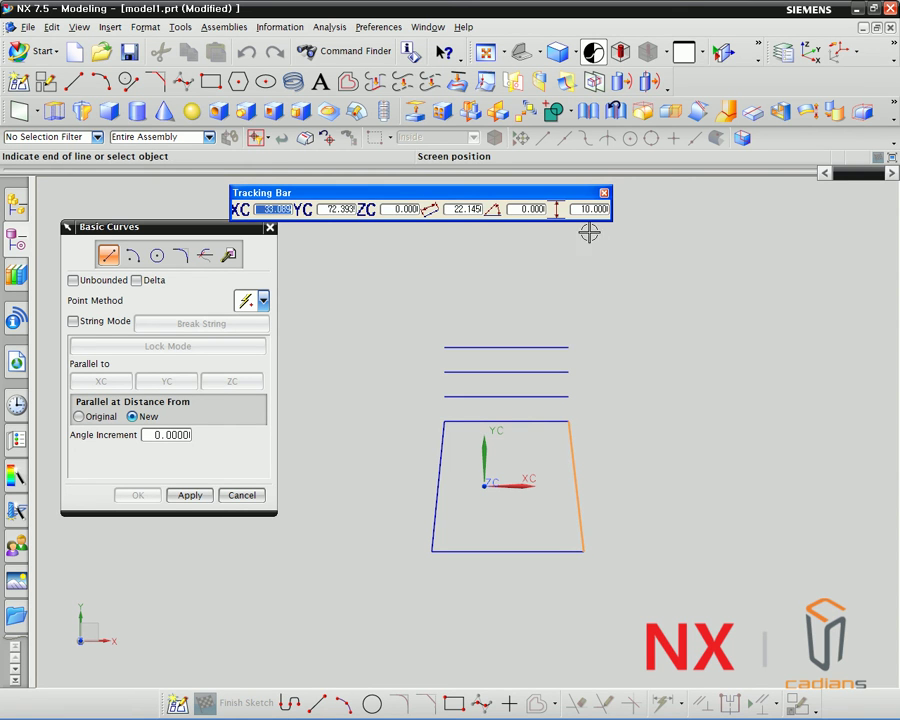
text(5)
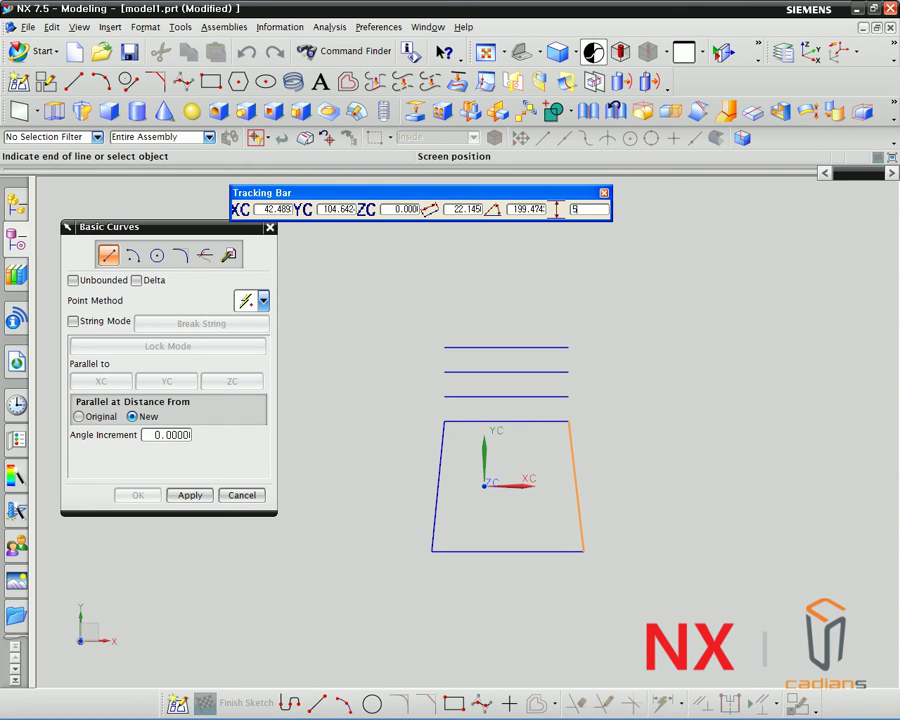
key(Return)
key(Return)
key(Return)
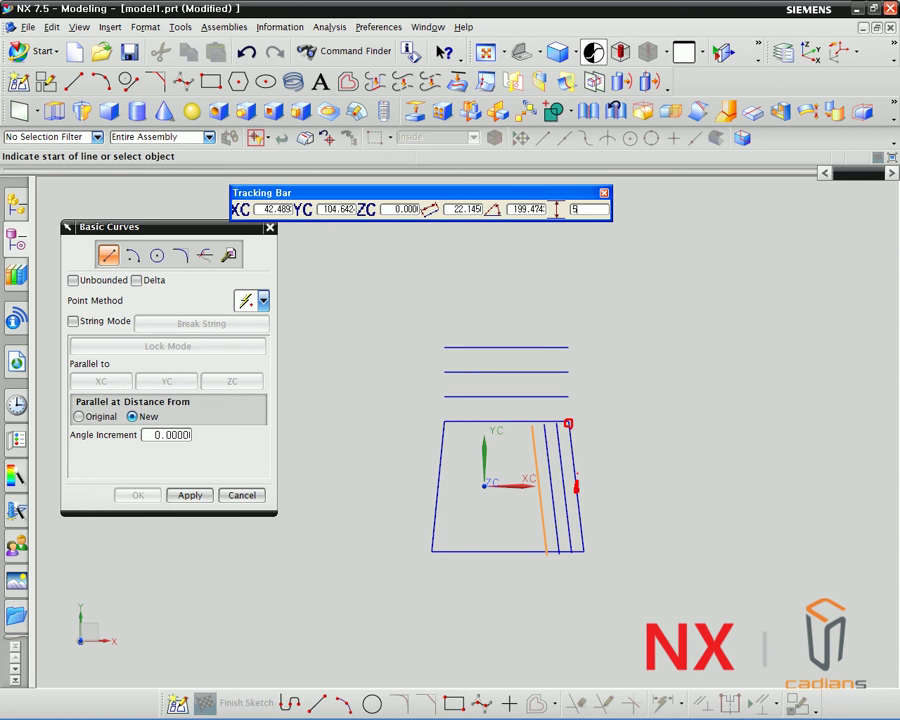
Draw a line about 44 long at about 31 degrees outward from the outline's upper right corner.
drag(585, 548, 584, 550)
key(Return)
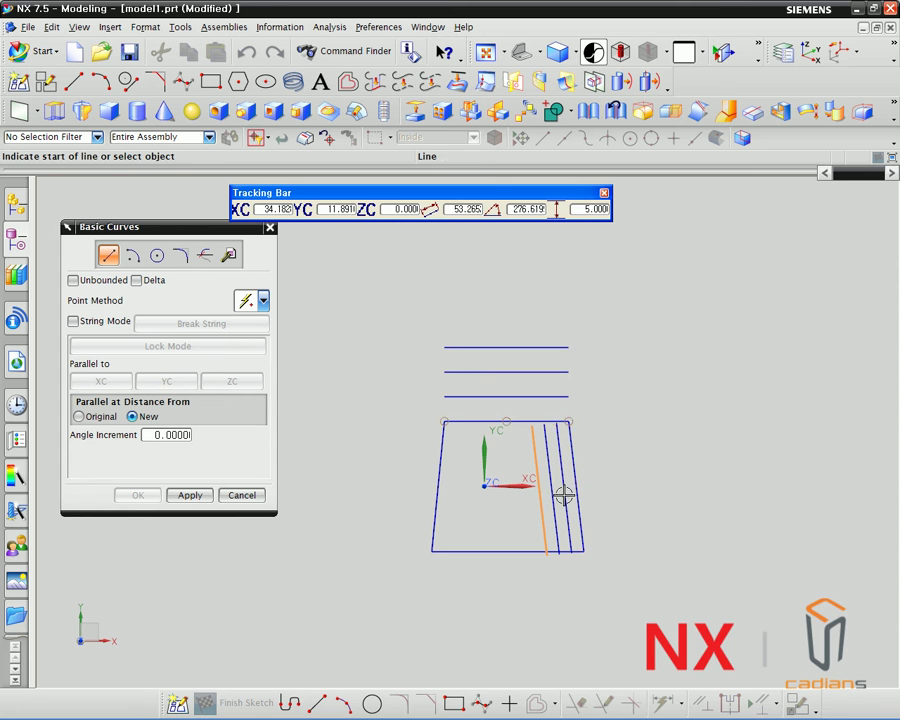
click(568, 420)
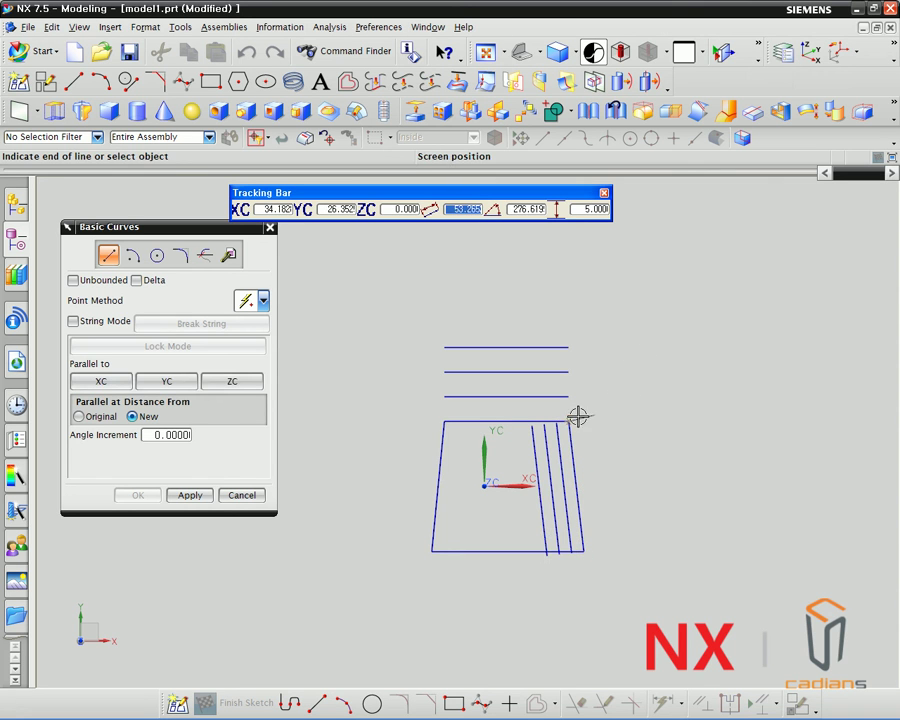
click(660, 366)
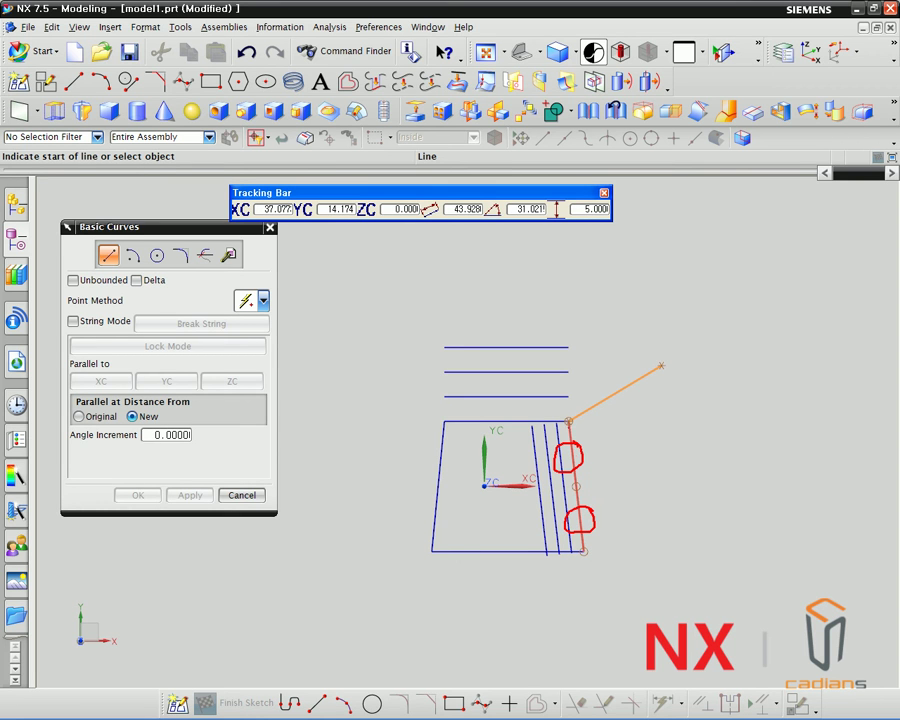
Offset the outline's right side line outward by a distance of 20, measured from the Original line, and close Basic Curves.
click(576, 452)
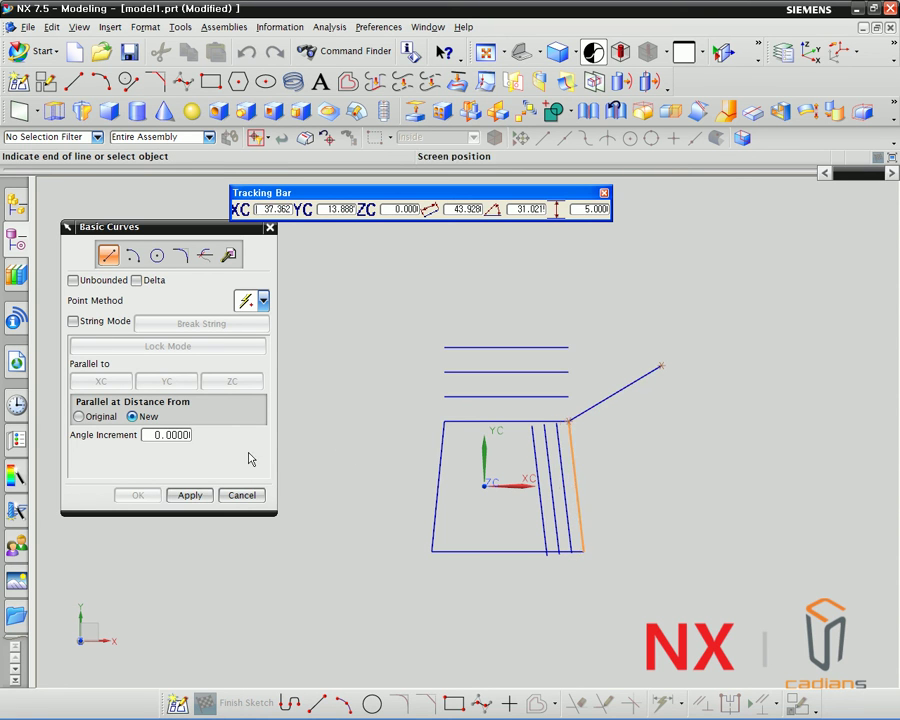
click(106, 418)
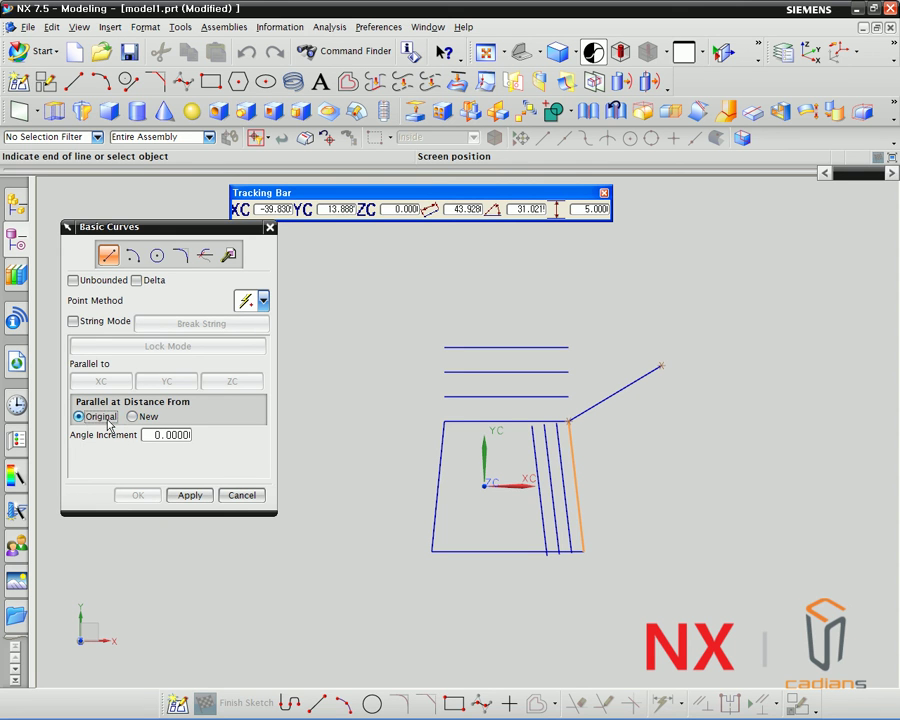
click(584, 211)
text(20)
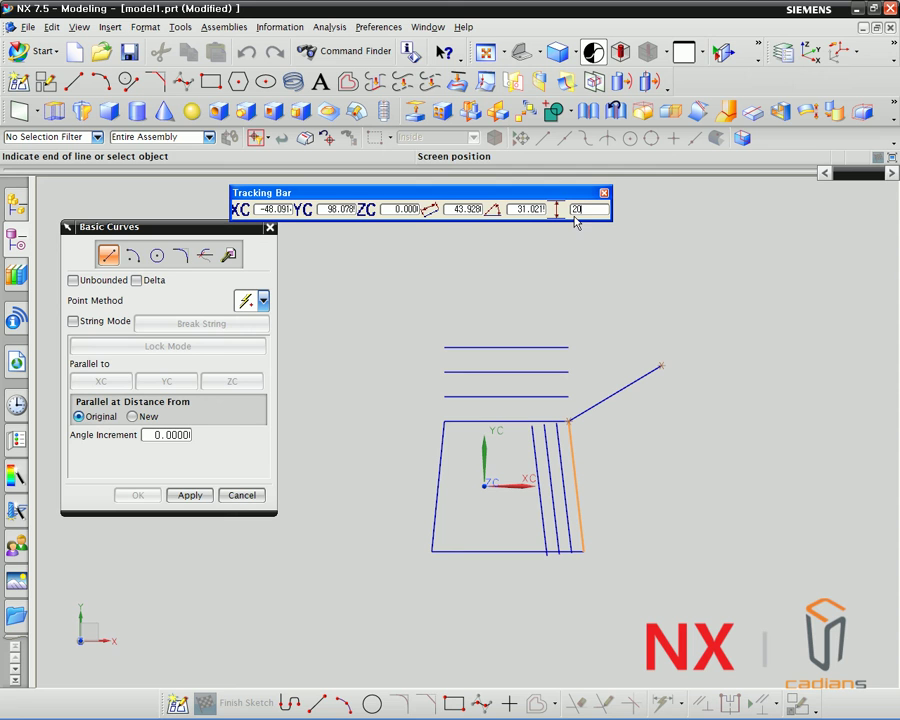
key(Return)
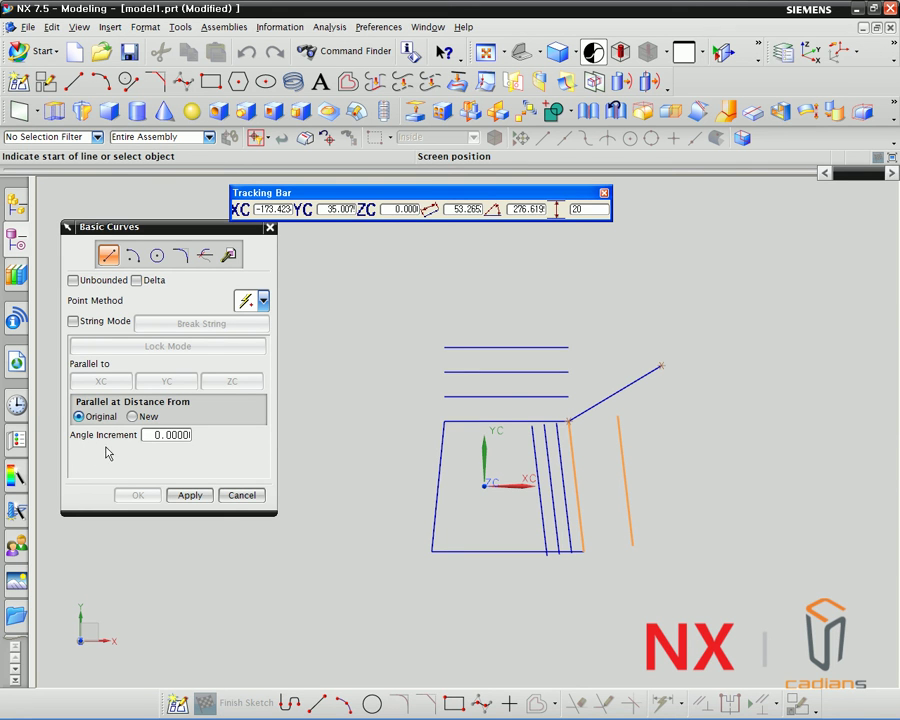
click(244, 495)
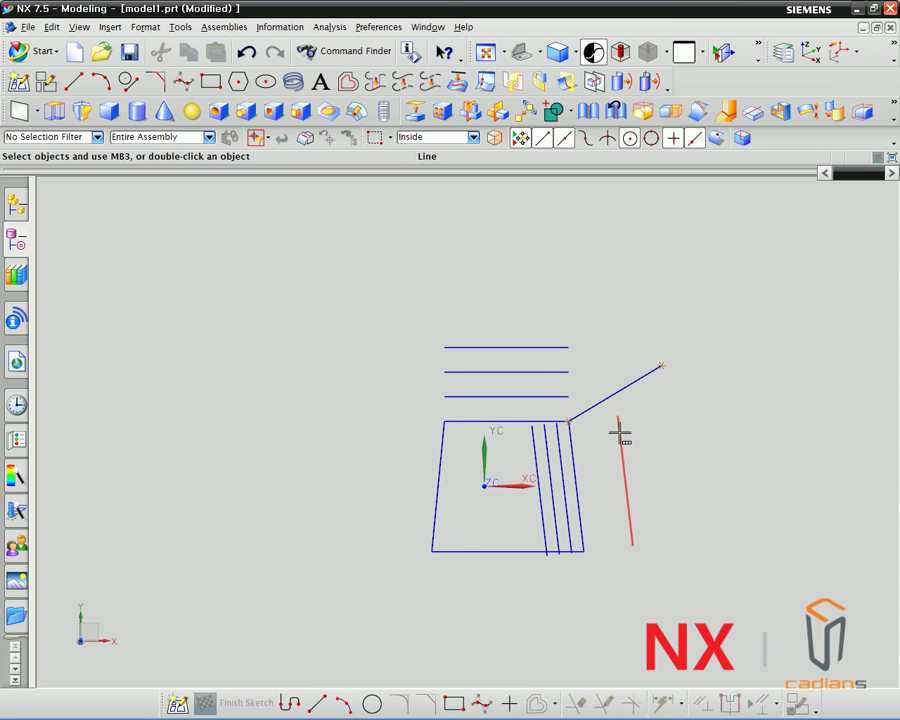
Check for overlapping lines stacked at the offset line outside the outline's right side.
click(619, 430)
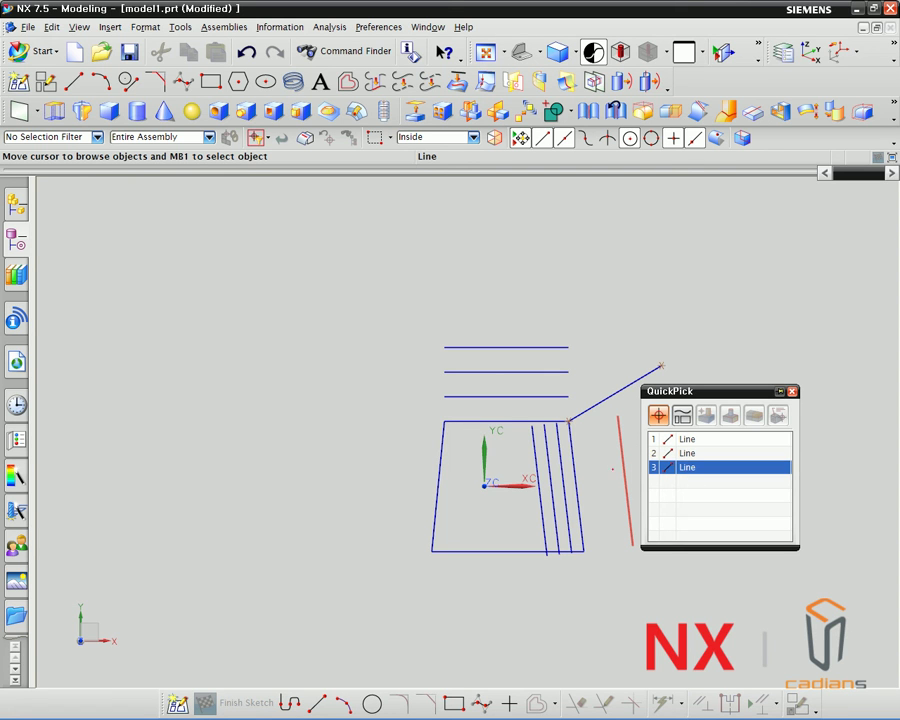
drag(577, 470, 614, 446)
drag(626, 483, 628, 497)
drag(585, 526, 628, 516)
key(Escape)
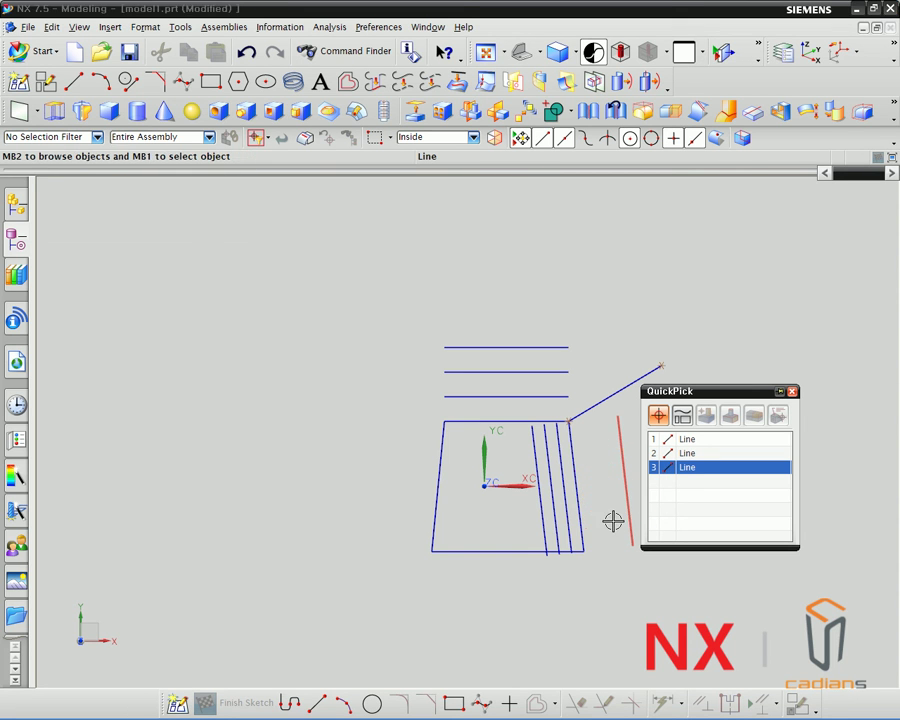
key(Escape)
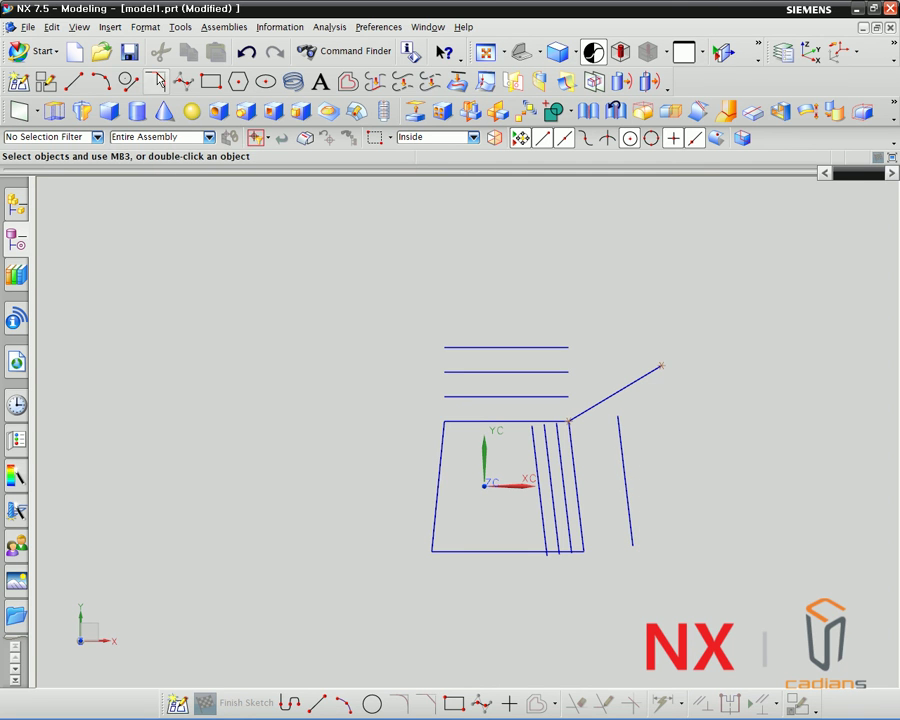
Reopen Basic Curves, set parallel distances to be measured from New, and draw a line about 32 long parallel to YC, above and right of the outline.
click(127, 81)
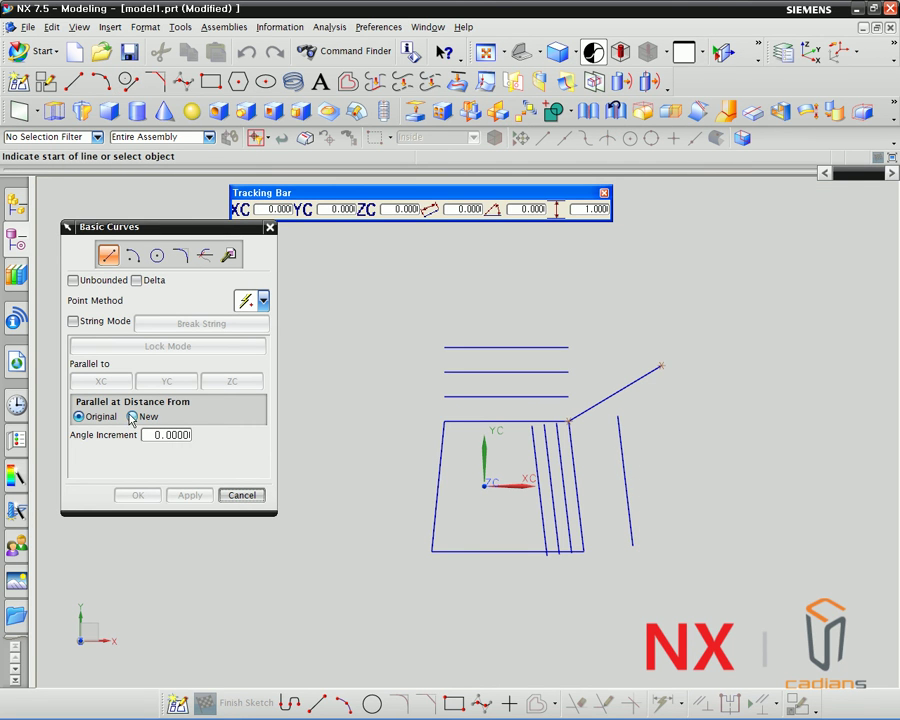
click(132, 417)
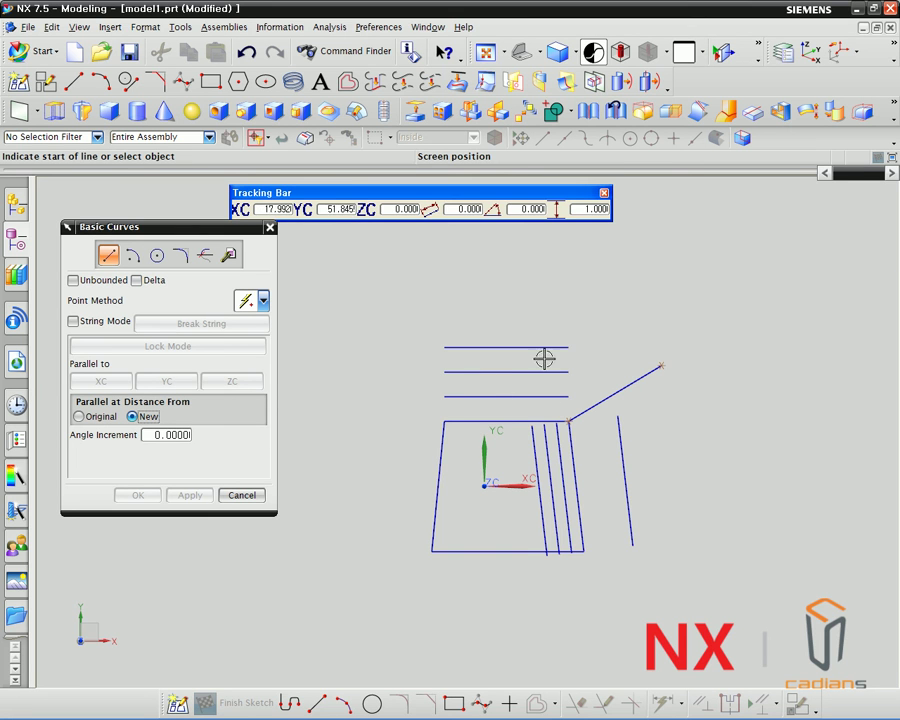
mouse_move(510, 283)
shift+middle_down()
mouse_move(482, 370)
mouse_move(399, 386)
mouse_move(366, 382)
shift+middle_up()
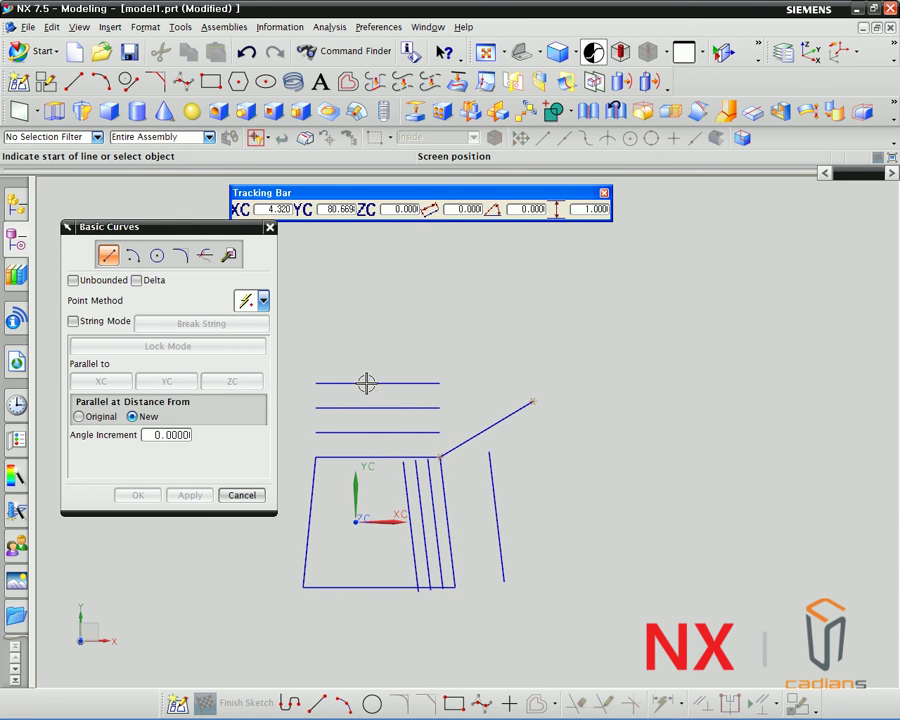
click(586, 357)
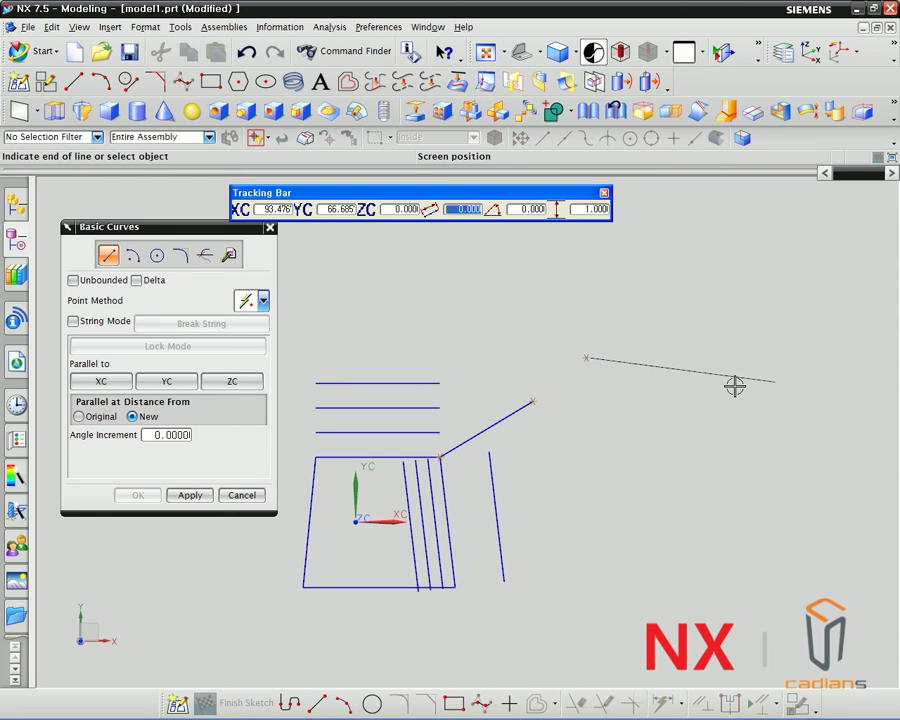
click(312, 432)
click(88, 384)
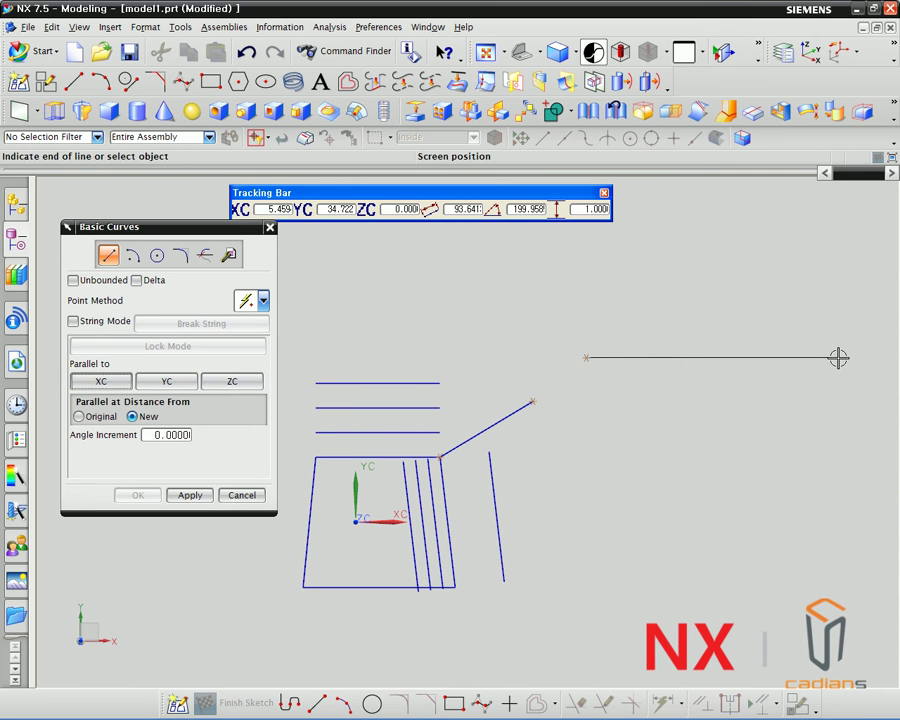
click(166, 381)
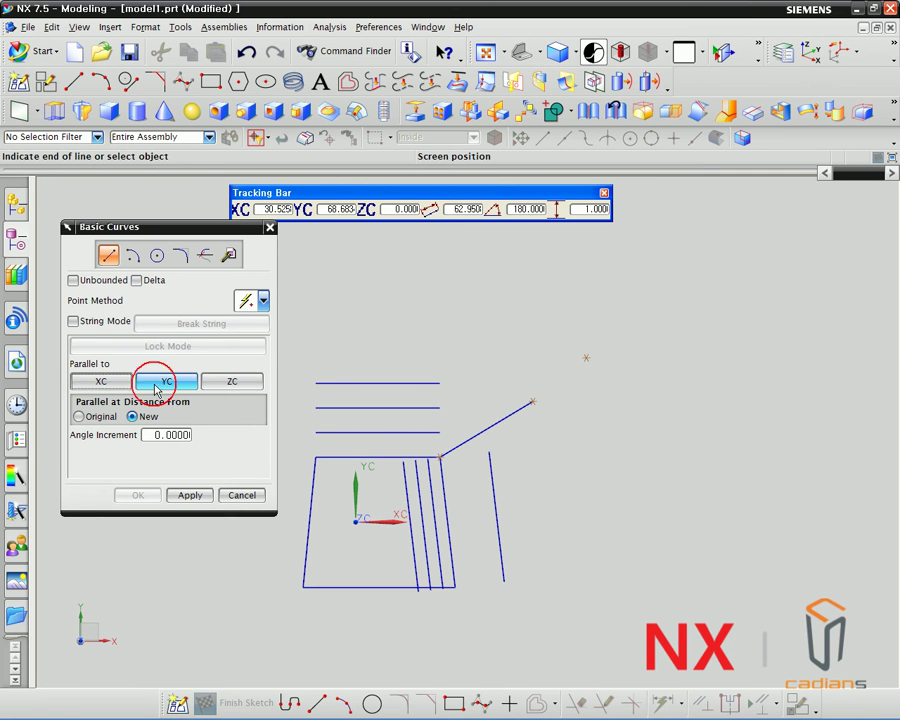
click(647, 279)
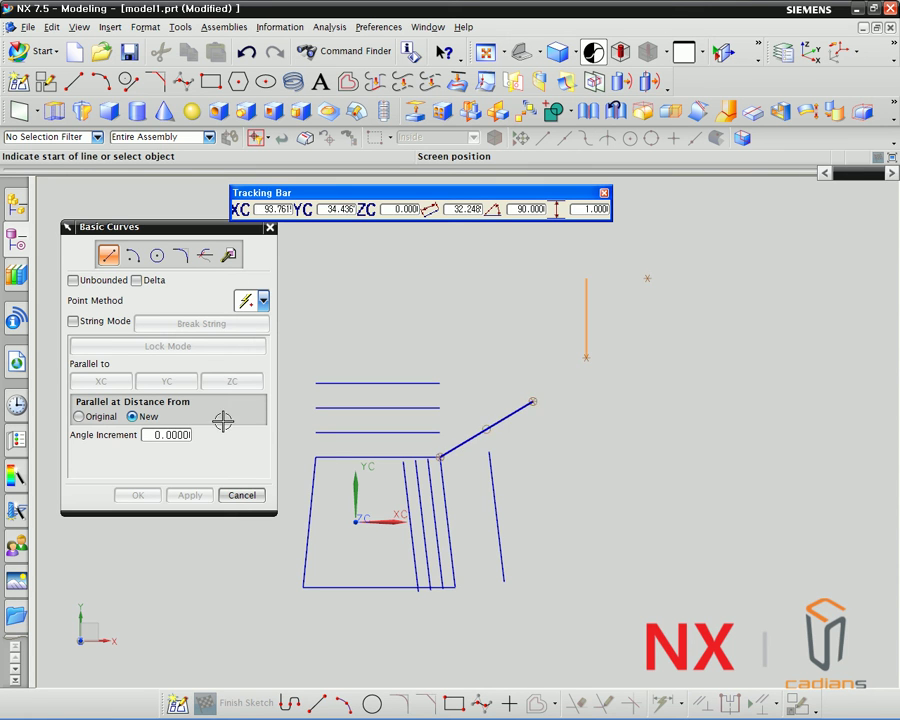
Draw a free line about 64 long at about 354 degrees below the vertical line, without using an angle increment.
double_click(177, 435)
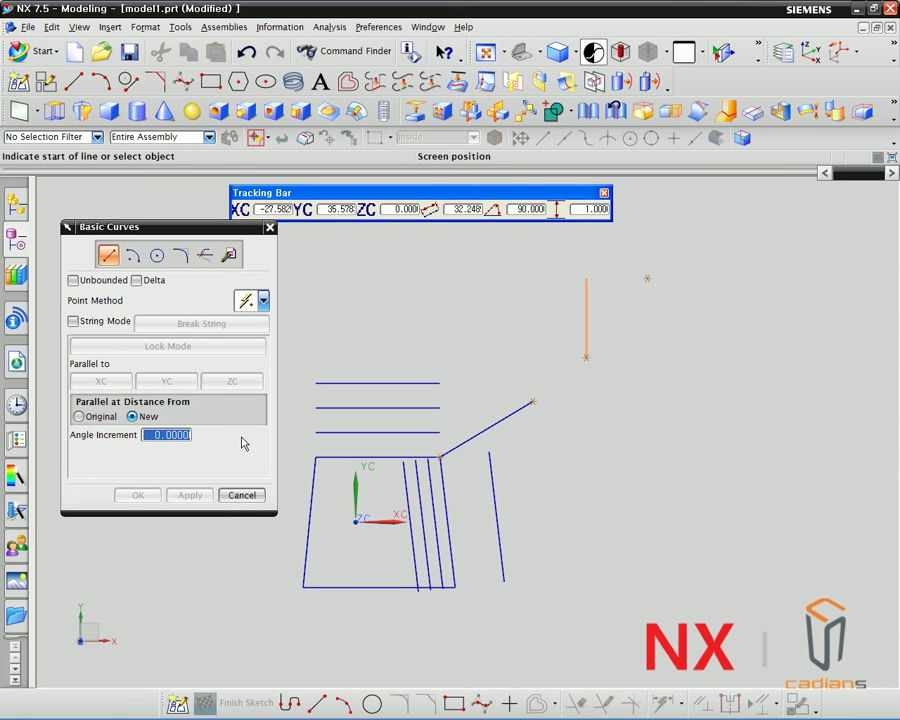
click(632, 445)
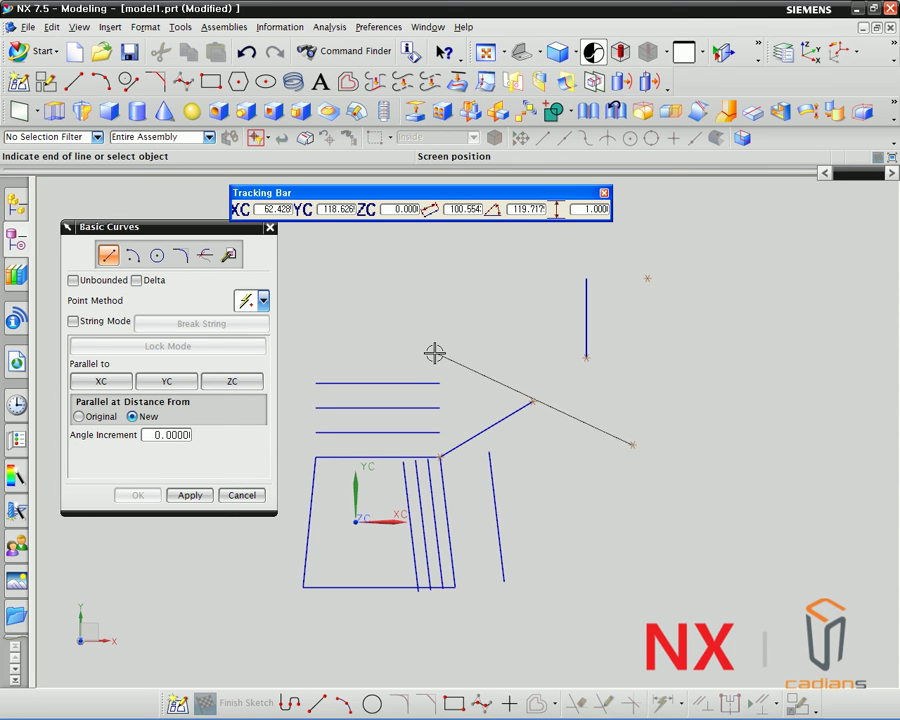
click(789, 461)
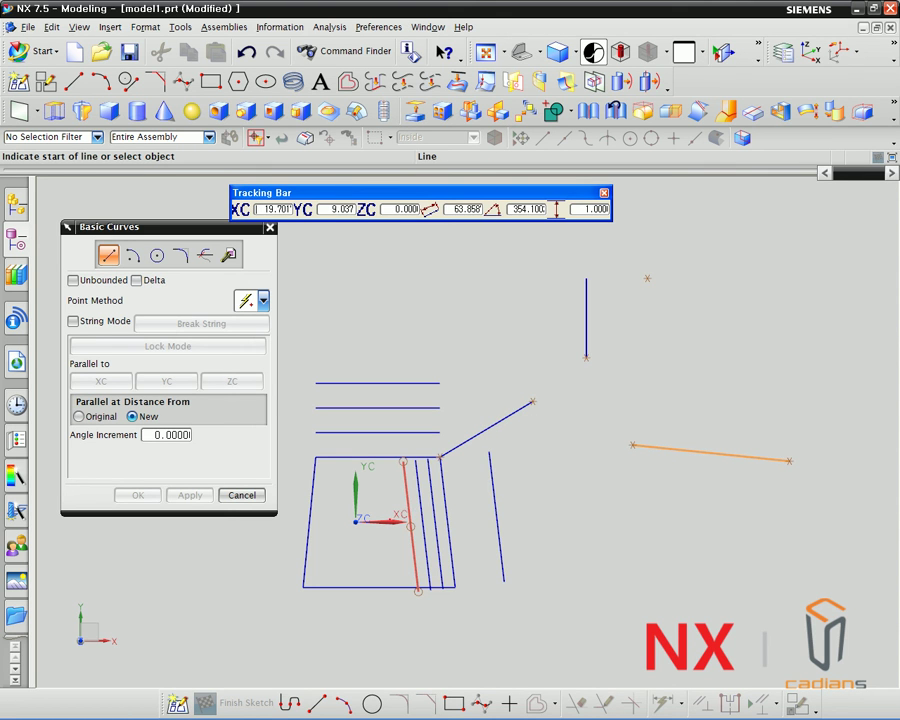
mouse_move(519, 490)
mouse_down()
mouse_move(492, 412)
mouse_move(400, 338)
mouse_move(272, 522)
mouse_move(415, 633)
mouse_up()
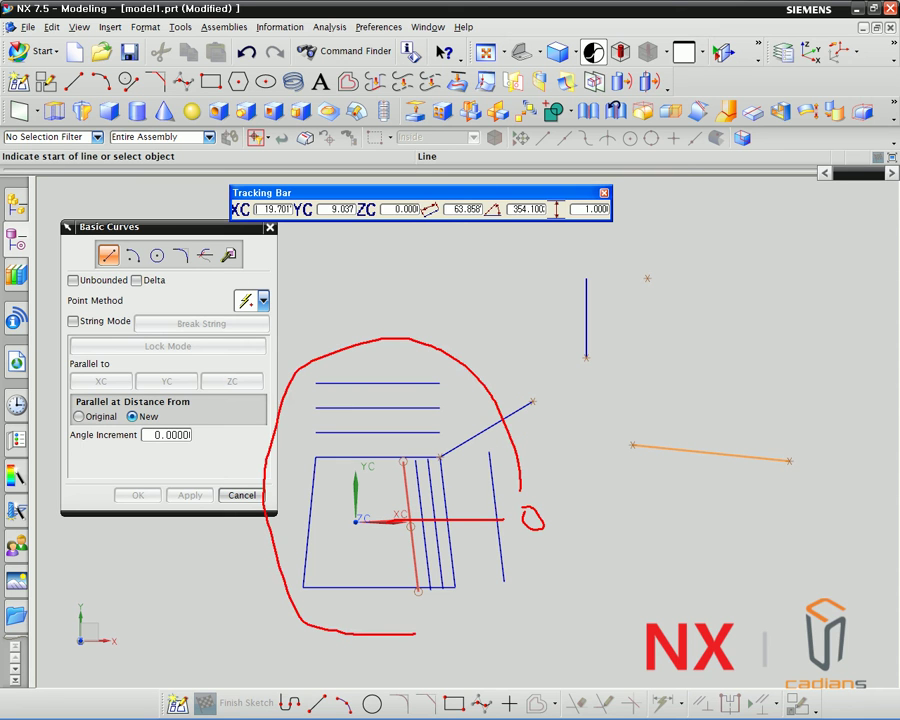
mouse_move(480, 570)
mouse_down()
mouse_move(462, 594)
mouse_move(511, 587)
mouse_up()
click(548, 526)
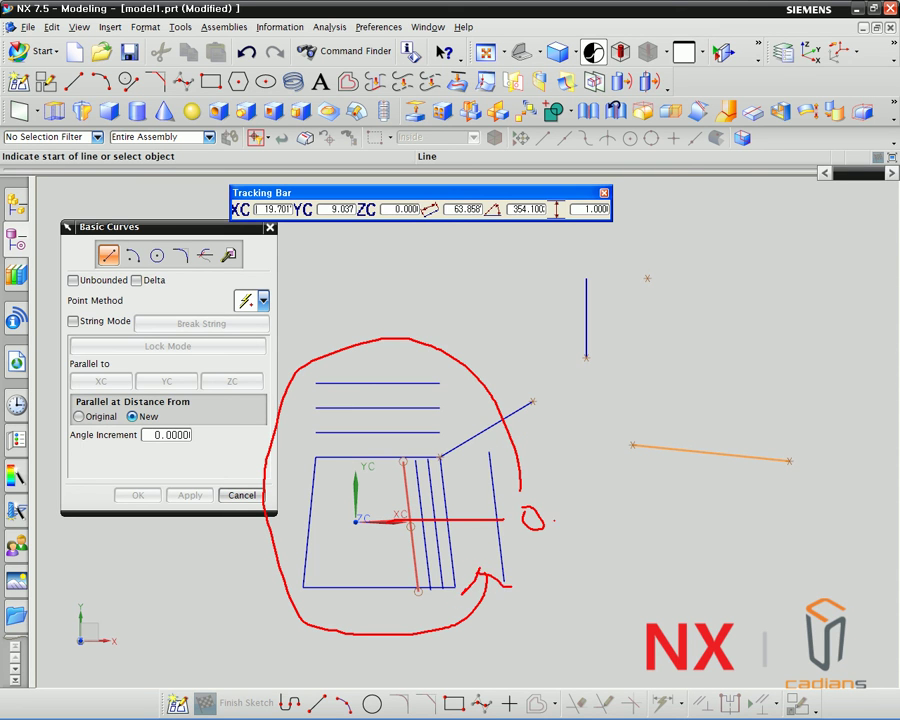
mouse_move(590, 502)
mouse_down()
mouse_move(591, 522)
mouse_move(609, 526)
mouse_move(612, 514)
mouse_move(634, 524)
mouse_move(641, 502)
mouse_up()
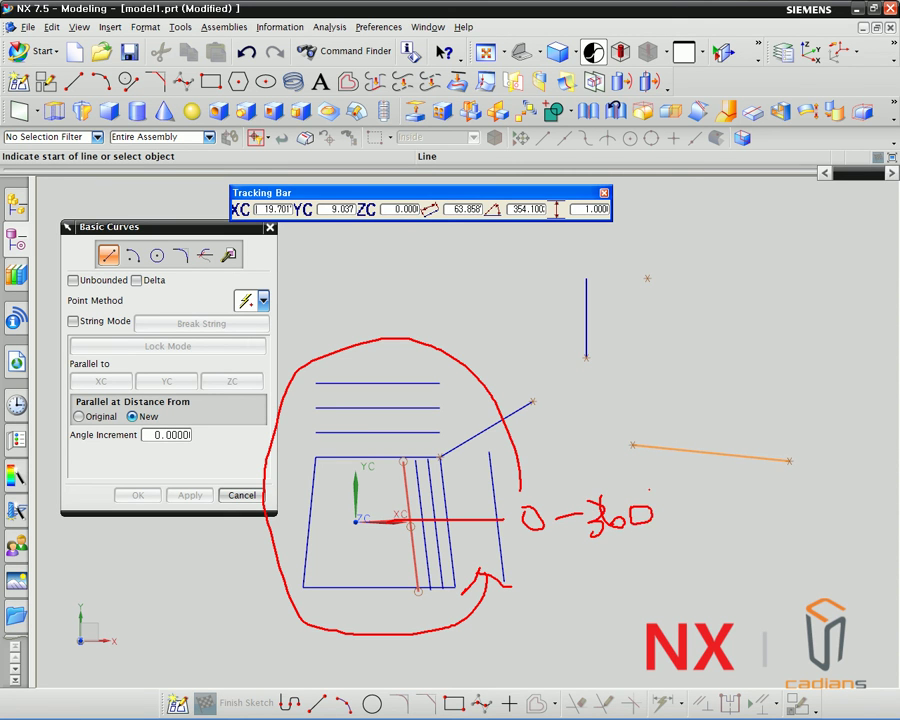
key(Escape)
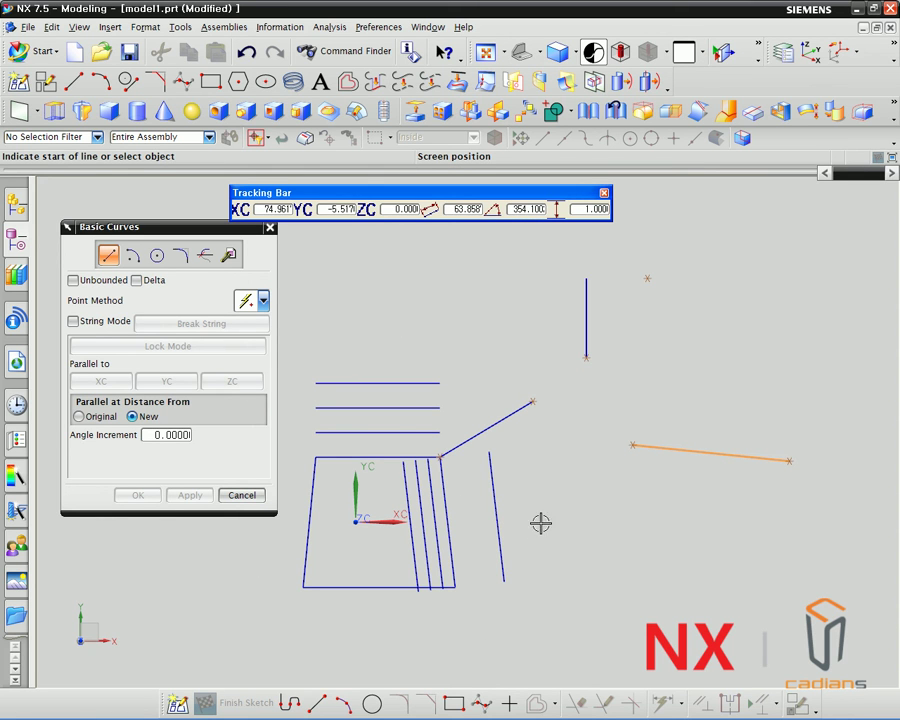
Set the Angle Increment to 30 and draw two lines from one start point, about 57 long at 30 degrees and about 49 long at 60 degrees.
double_click(178, 434)
text(3)
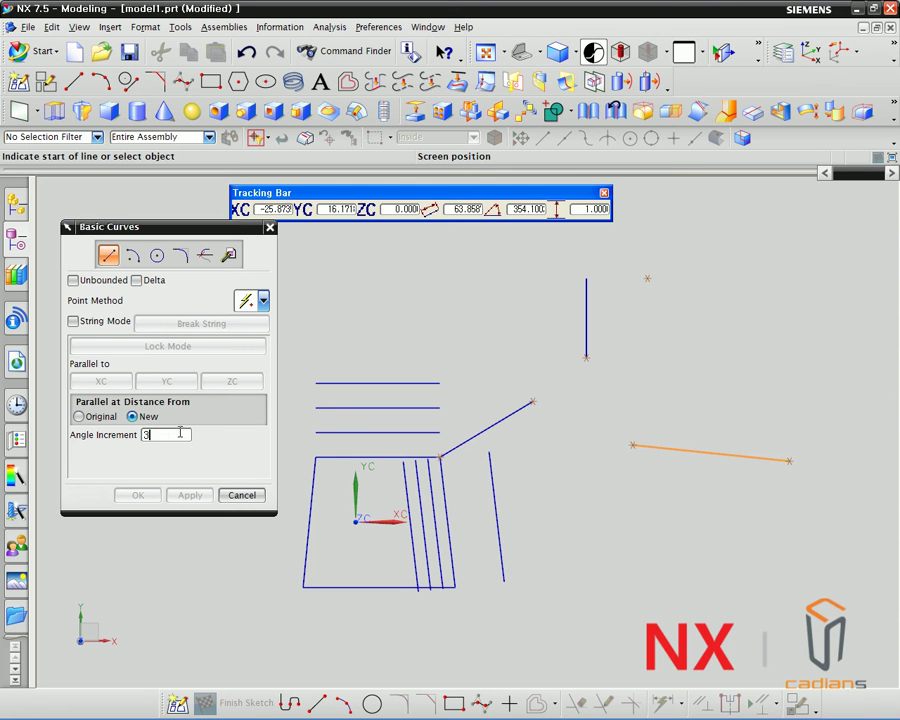
click(612, 568)
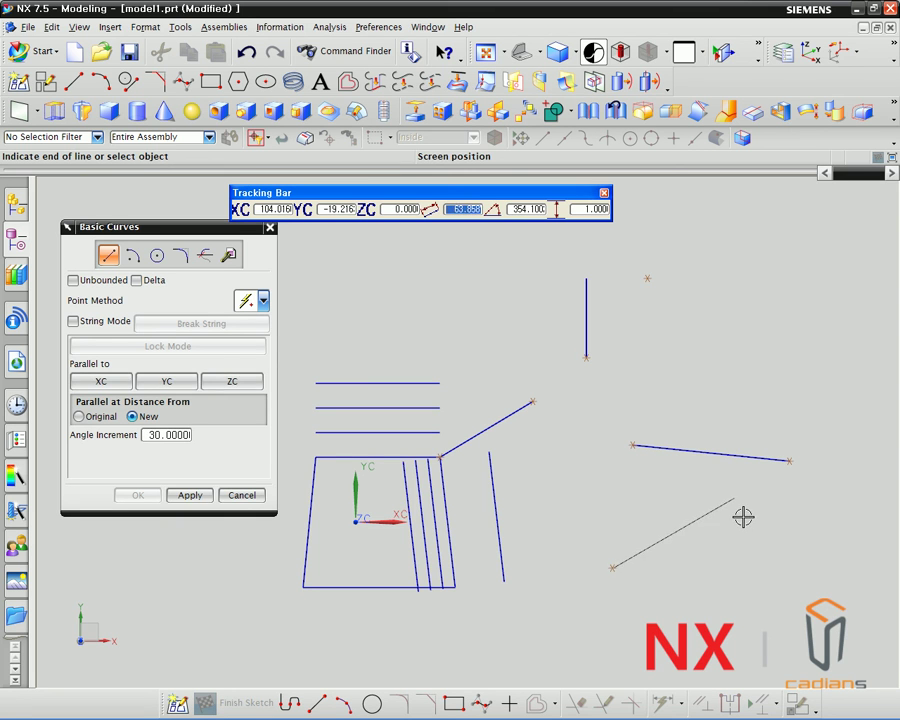
click(741, 515)
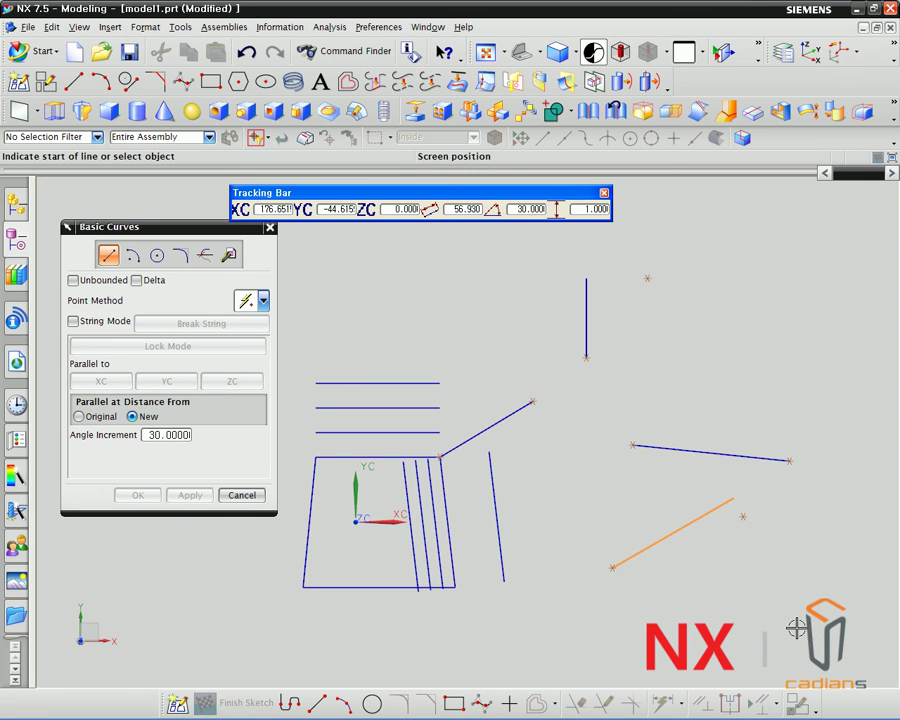
click(614, 570)
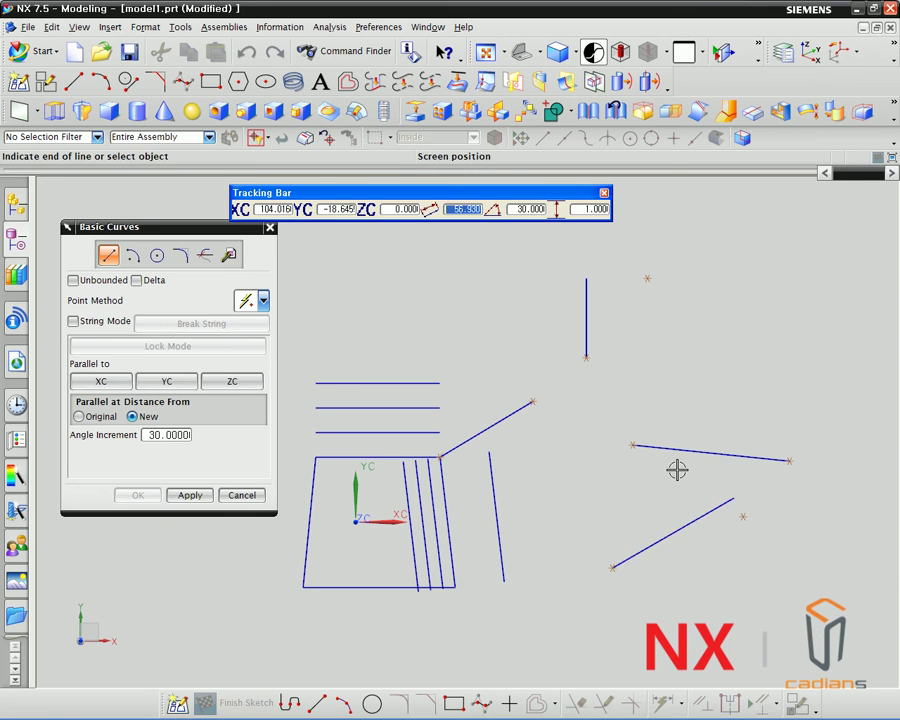
click(676, 465)
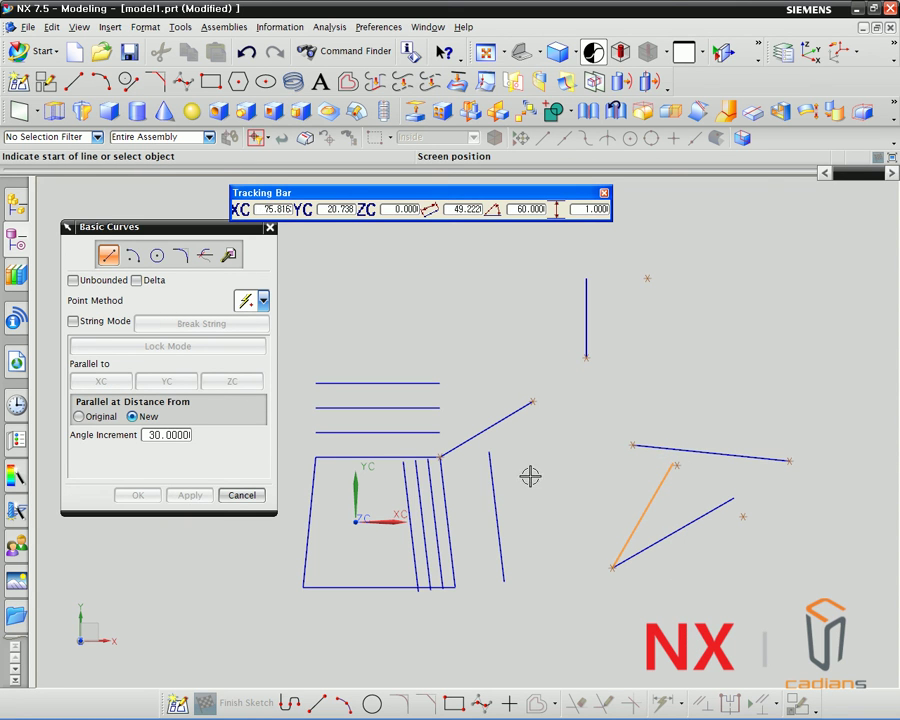
Try Angle Increment values of 10 and 15 for the Basic Curves line.
double_click(169, 437)
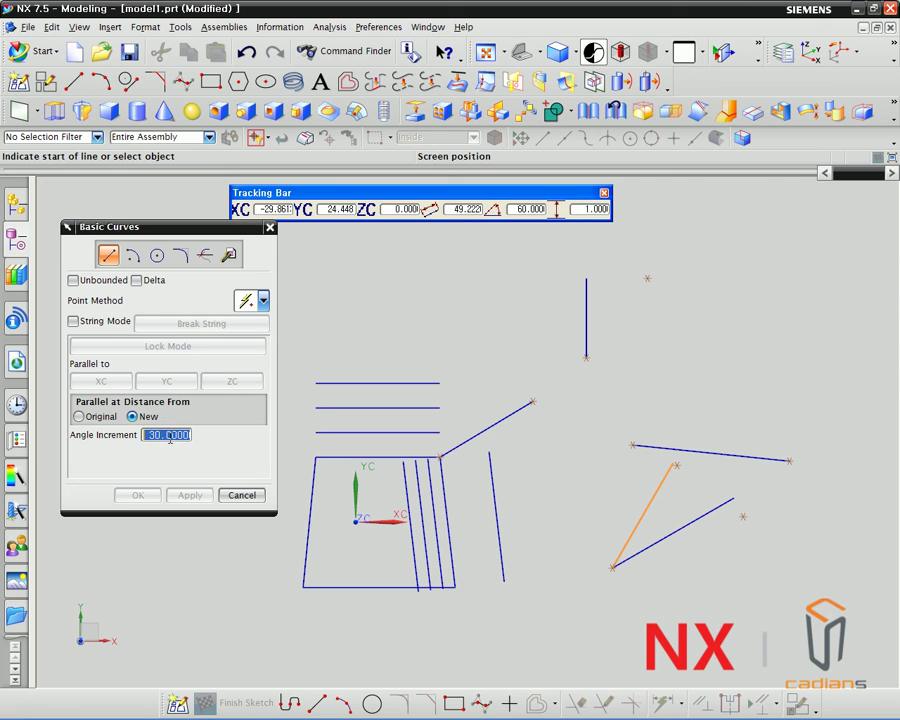
text(10)
double_click(169, 437)
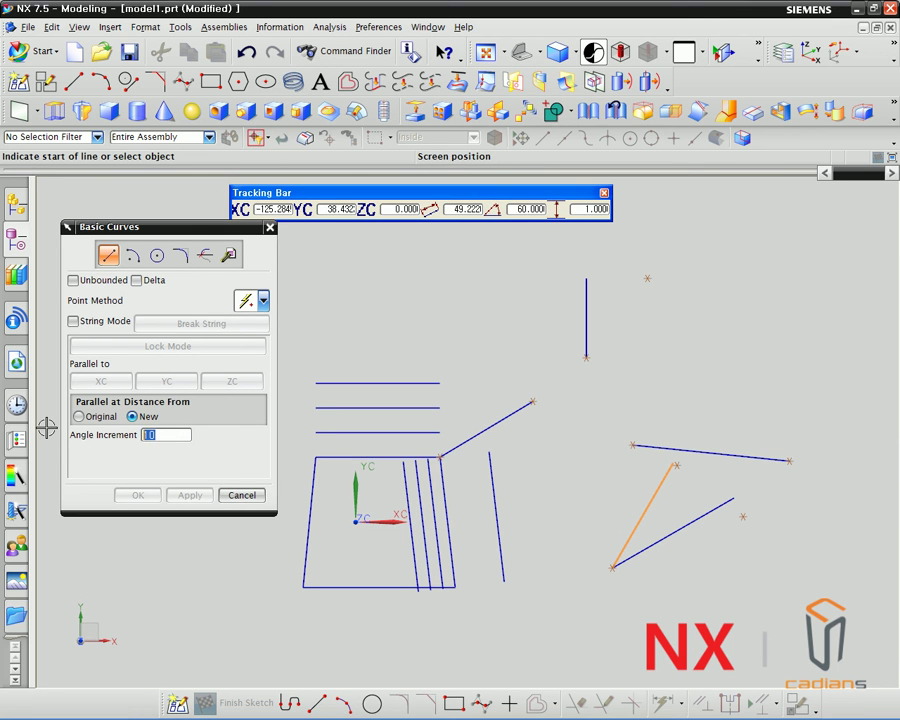
text(15)
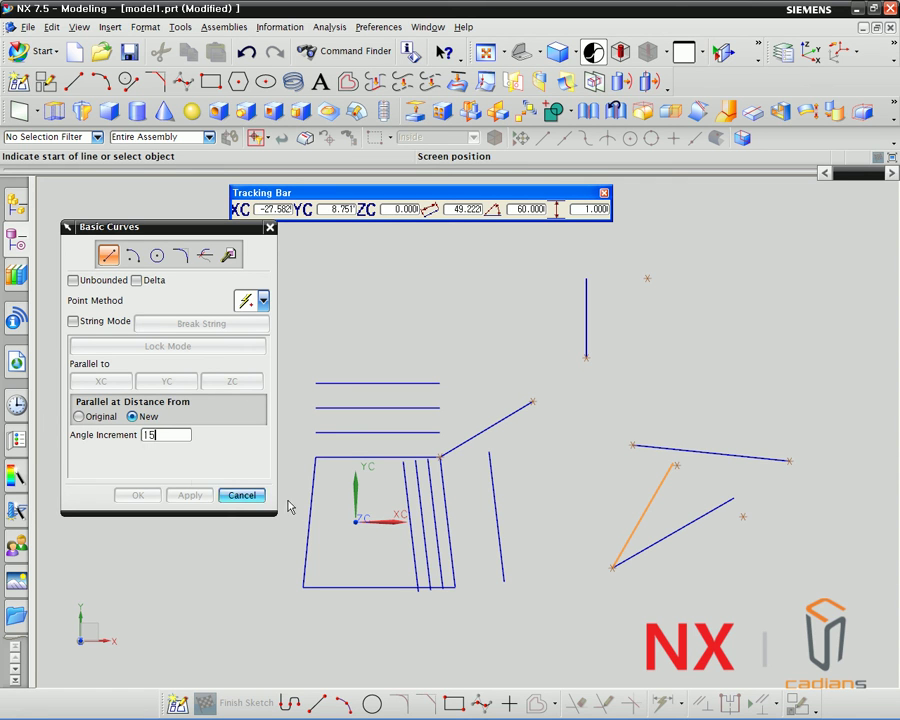
Reset the Angle Increment to 0 and close Basic Curves.
click(72, 439)
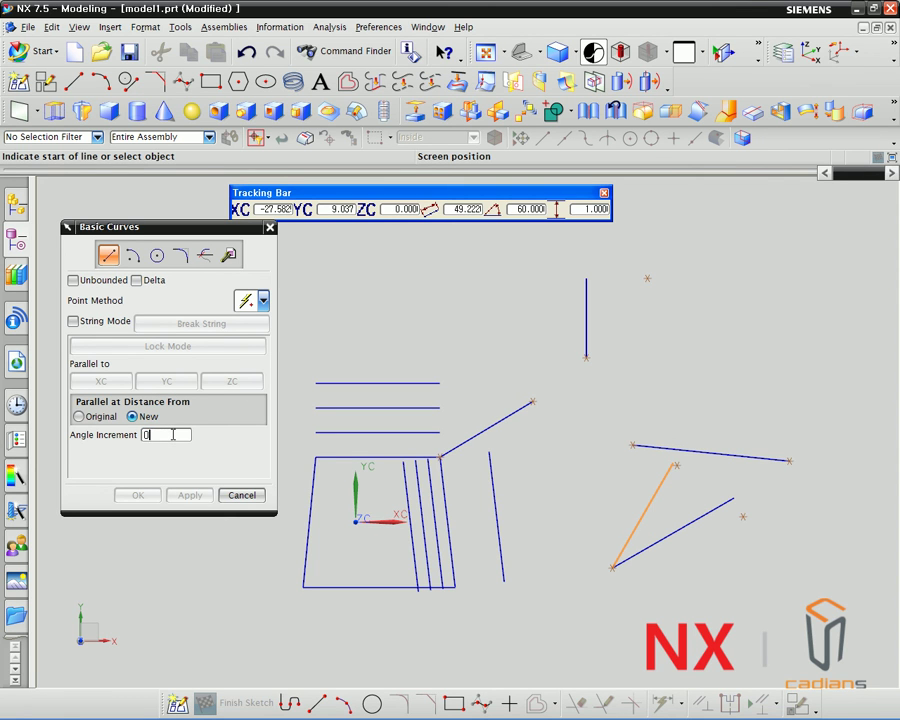
scroll(460, 458, down, 2)
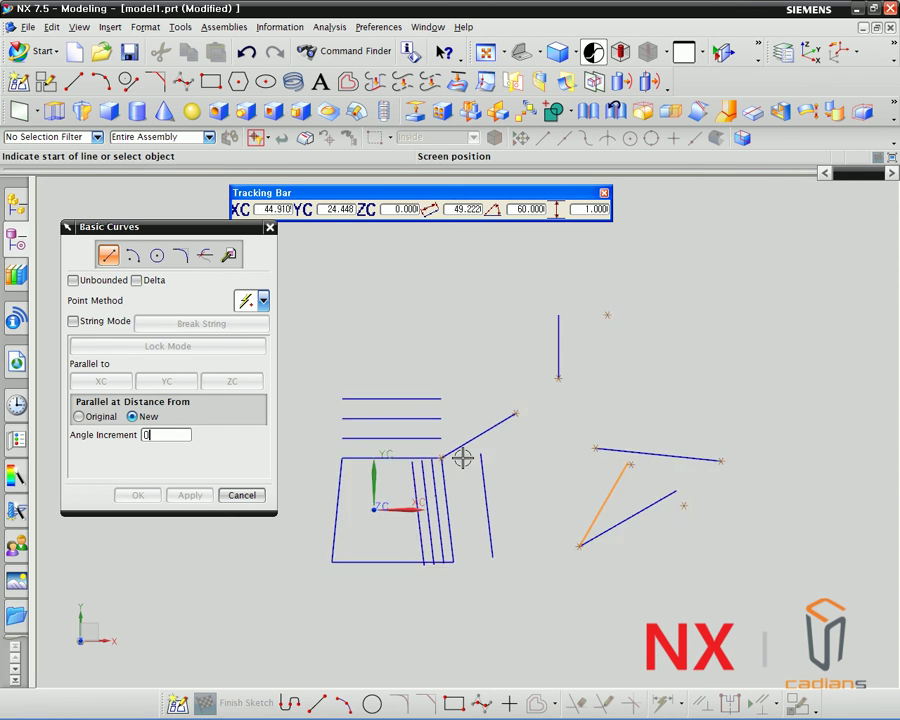
click(263, 498)
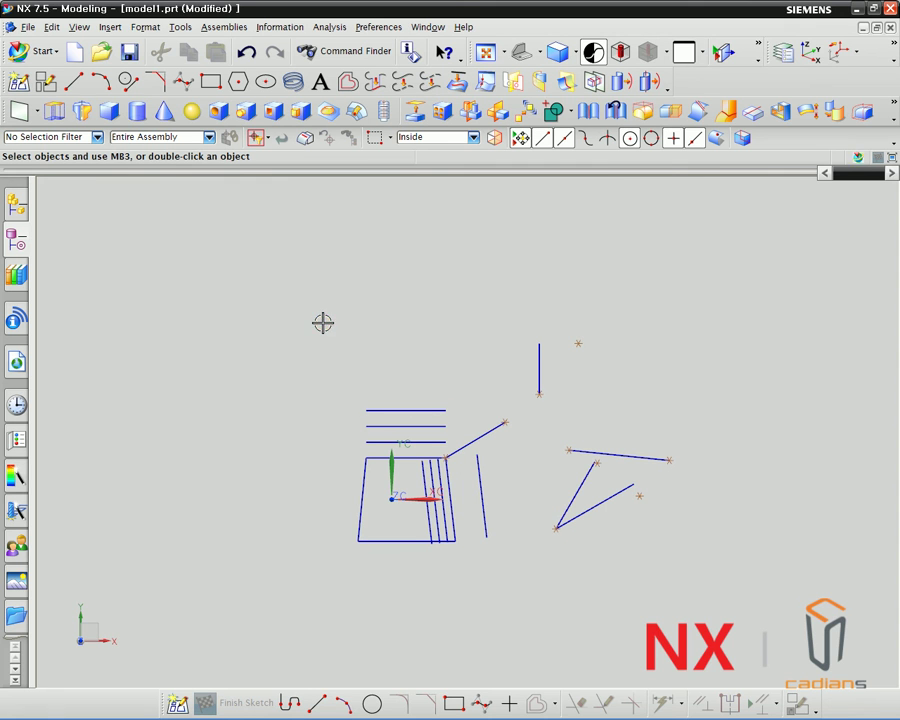
Select all the lines, clear the selection and refresh the display to remove the temporary point markers.
mouse_move(322, 321)
mouse_down()
mouse_move(751, 587)
mouse_move(745, 583)
mouse_up()
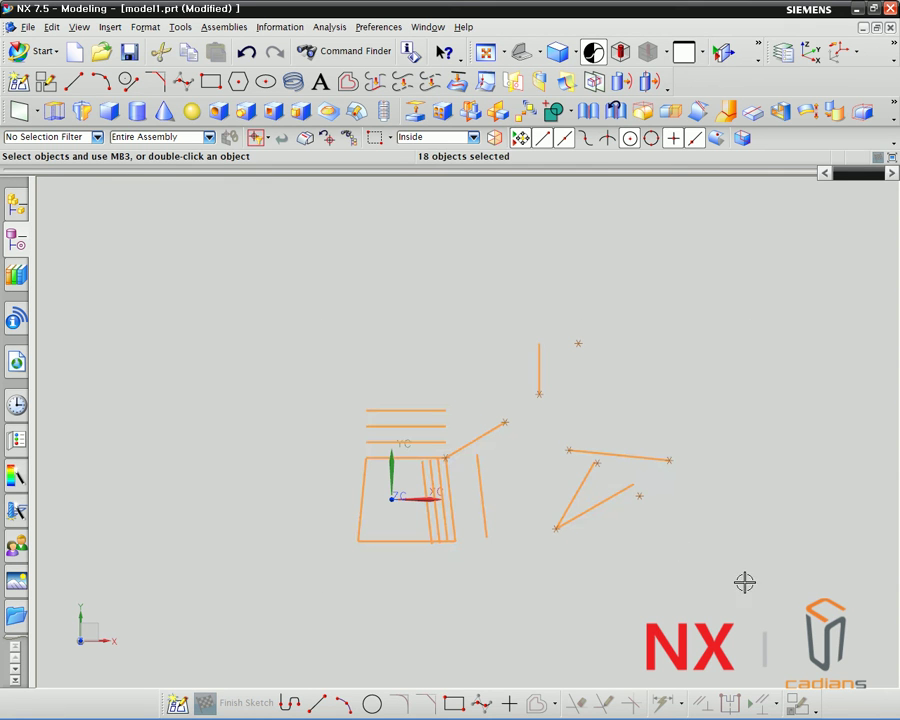
key(Escape)
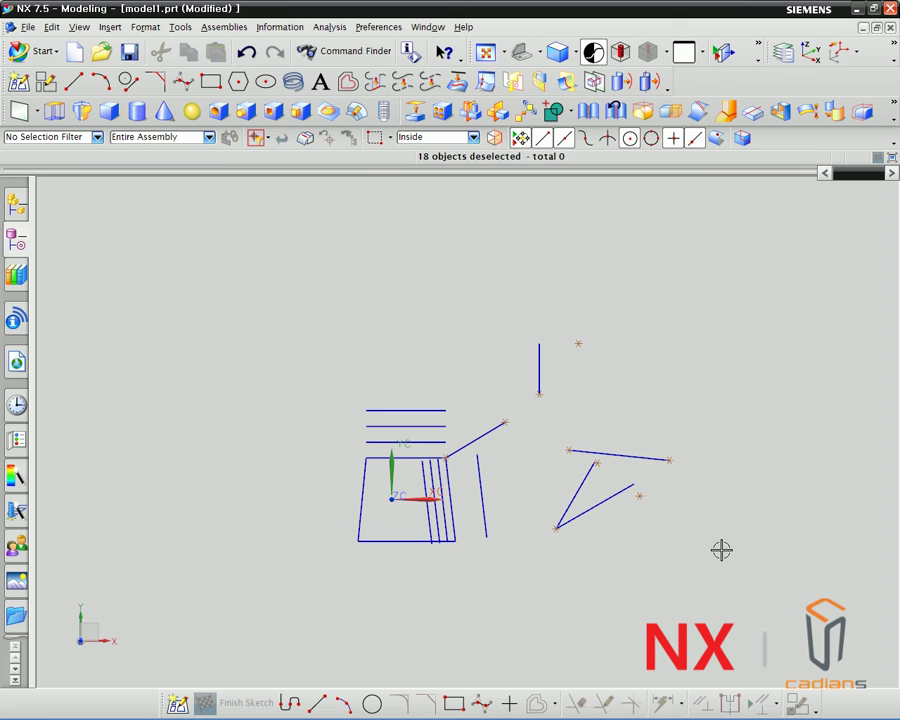
key(F5)
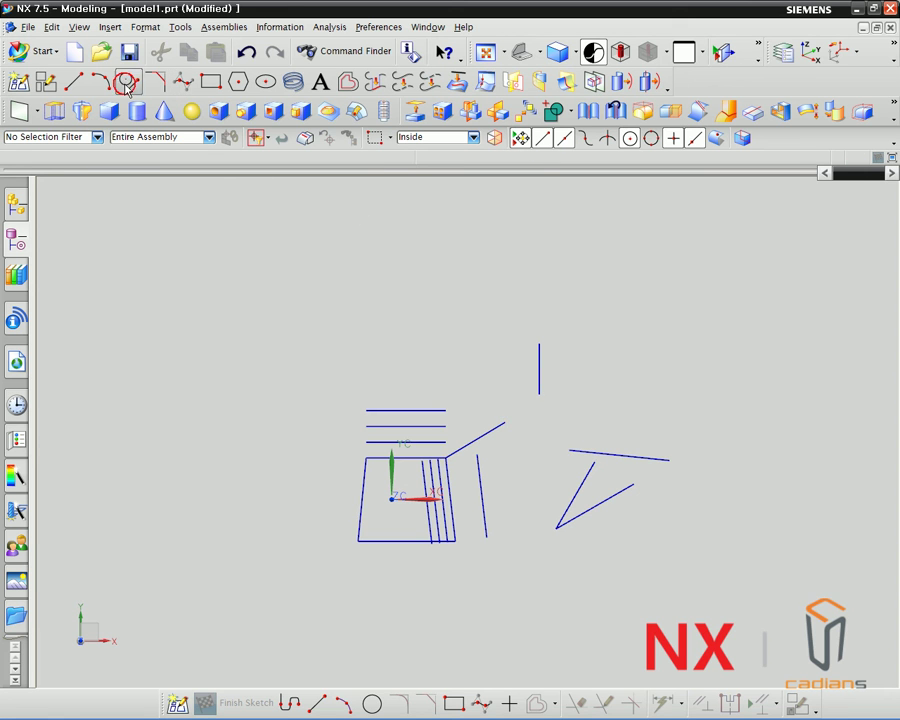
Draw an angle bisector about 53 long at 45 degrees between the 30-degree and 60-degree lines, using Basic Curves.
click(182, 84)
scroll(655, 484, up, 3)
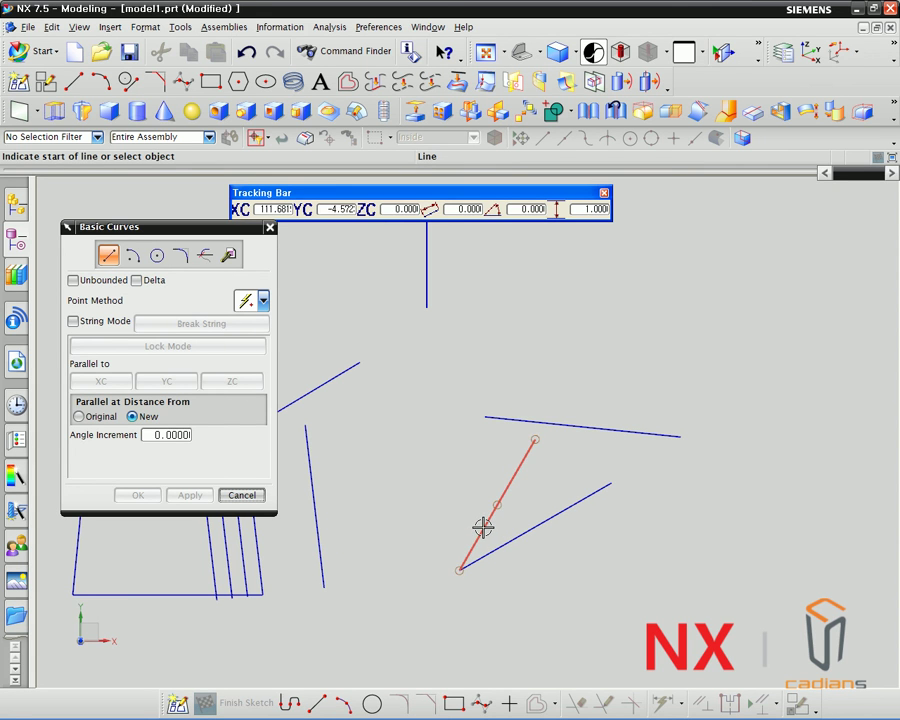
click(484, 528)
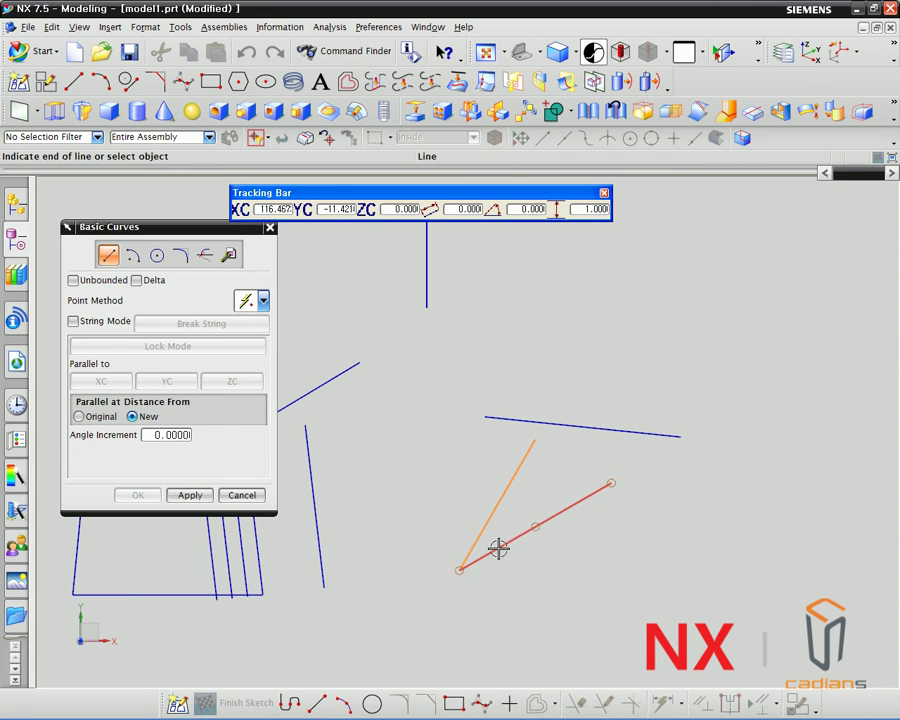
click(497, 548)
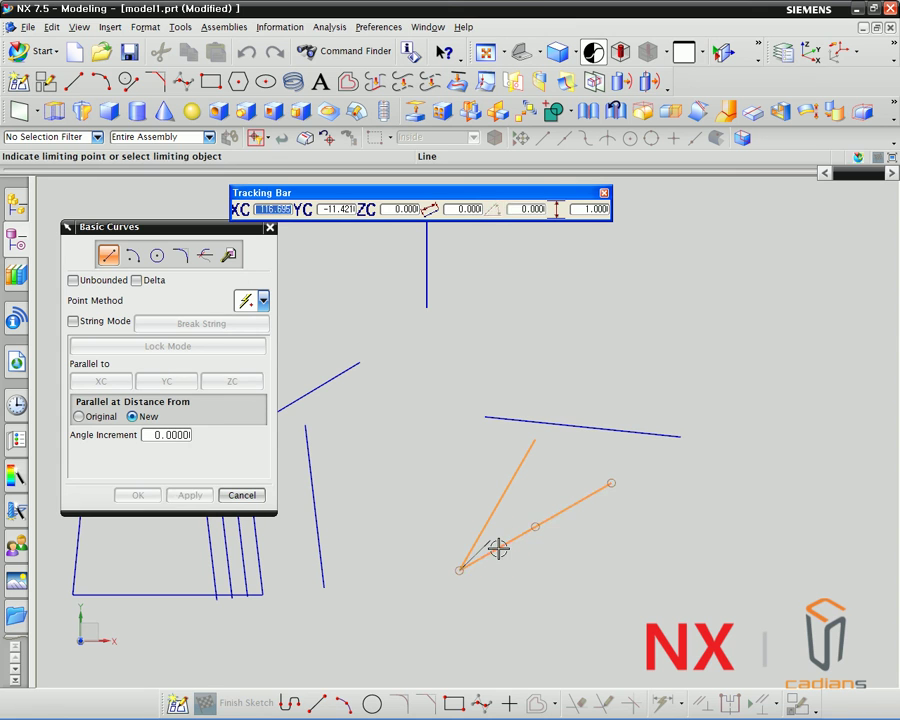
click(578, 459)
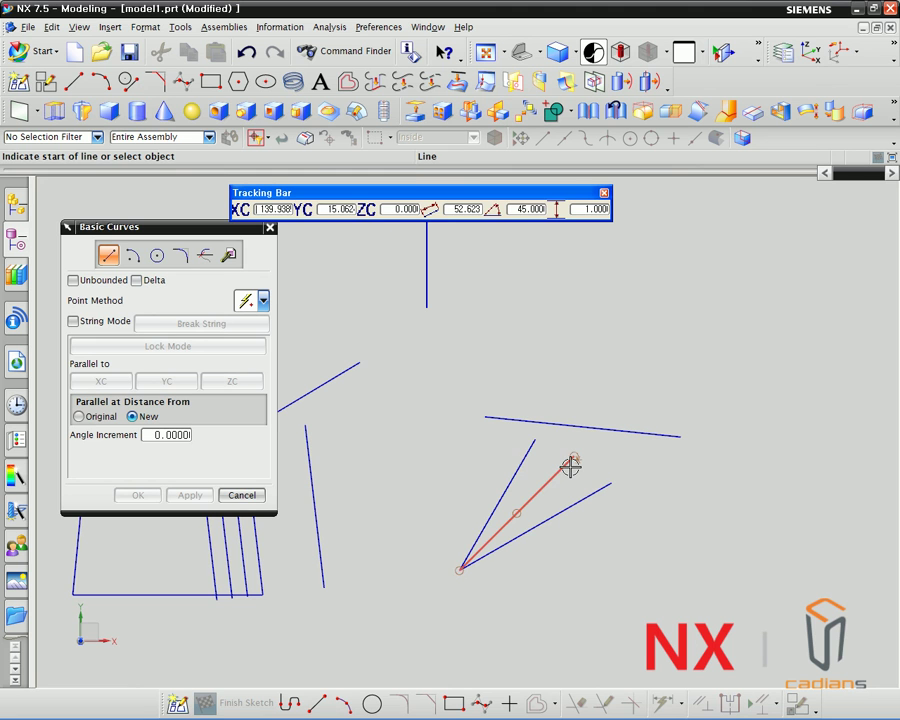
click(228, 497)
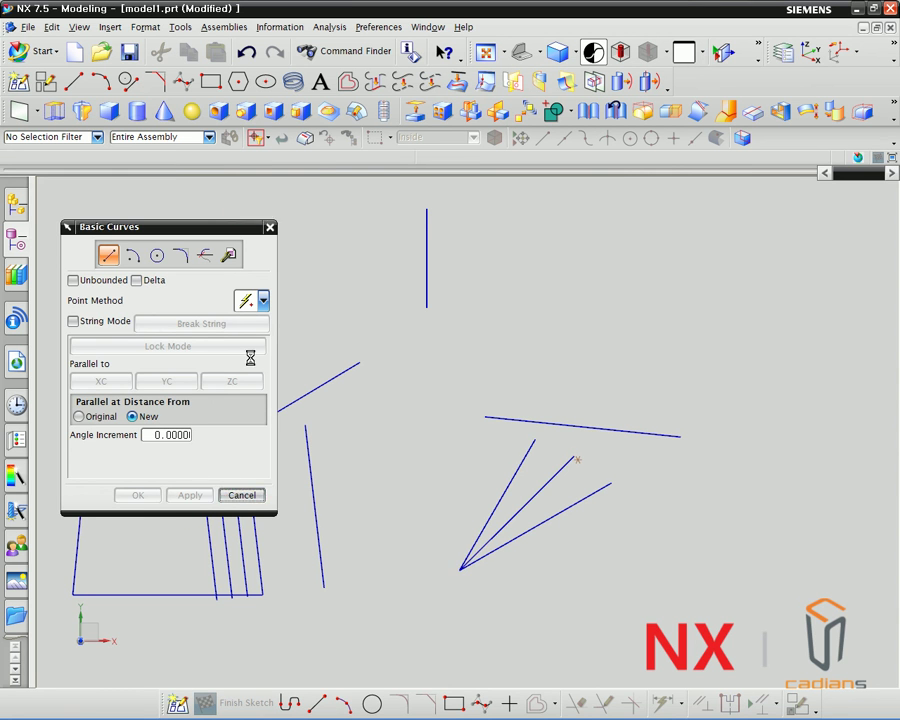
Measure the angles between the bisector and each of its two neighbouring lines.
click(330, 27)
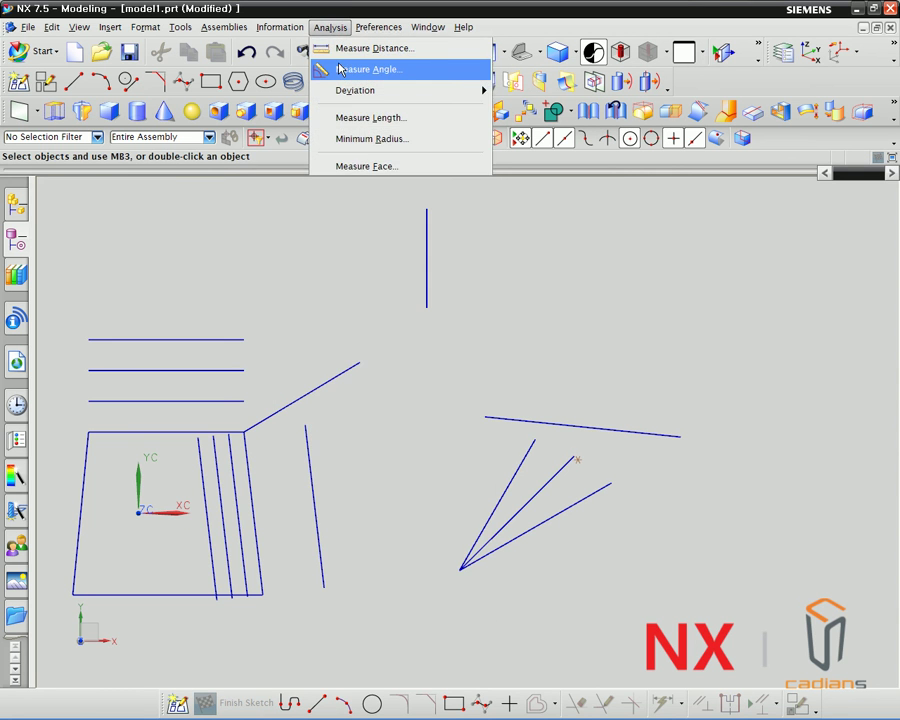
click(340, 69)
click(478, 540)
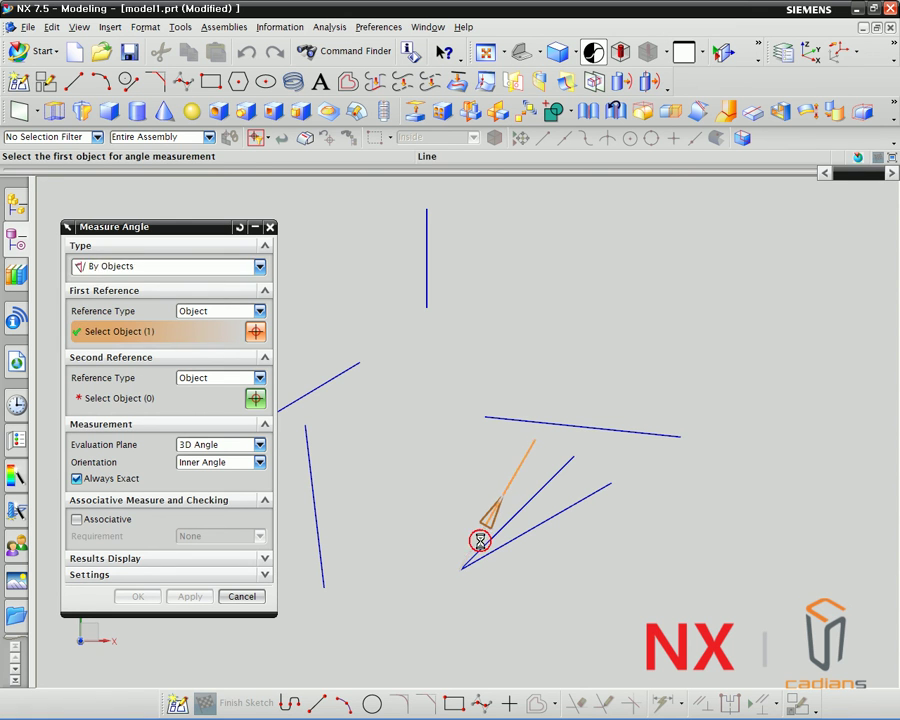
click(492, 535)
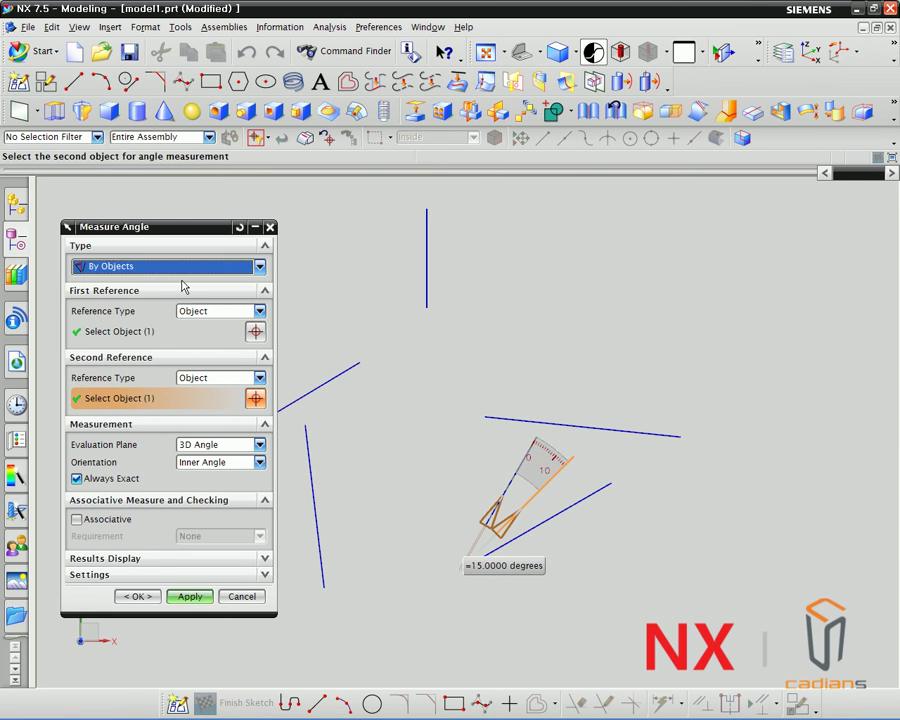
click(239, 227)
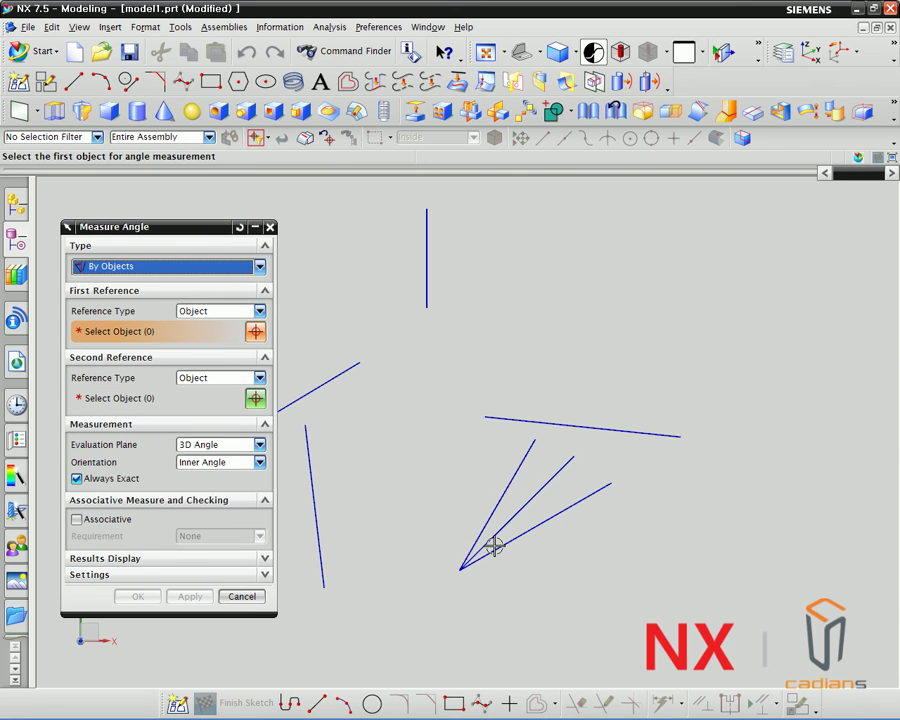
click(492, 540)
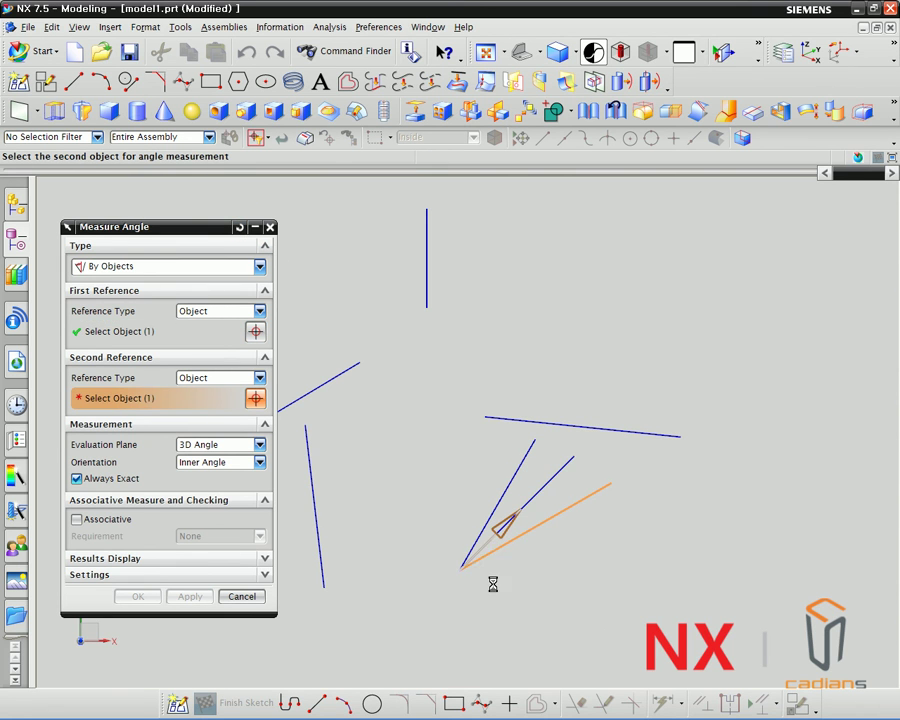
click(496, 550)
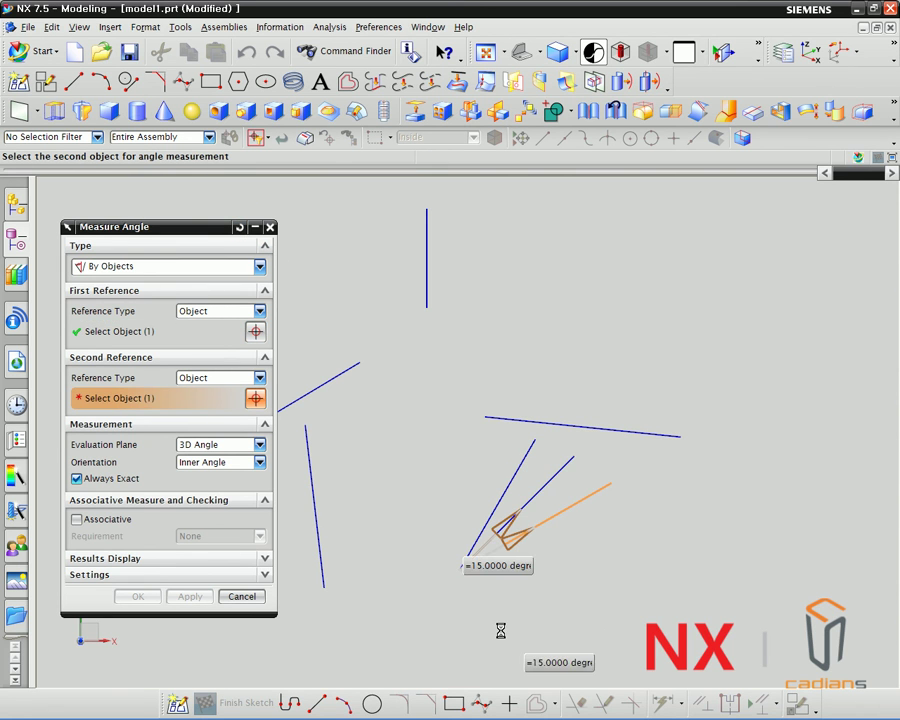
click(251, 595)
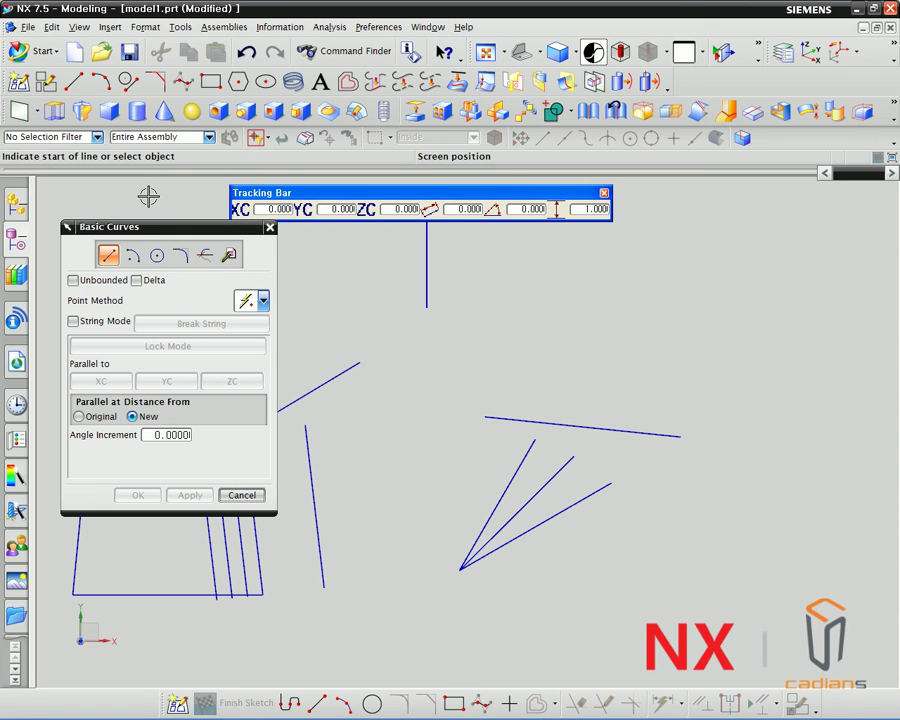
Draw a line about 51 long perpendicular to the slightly sloping line above the bisector, starting on that line and running upward.
click(581, 426)
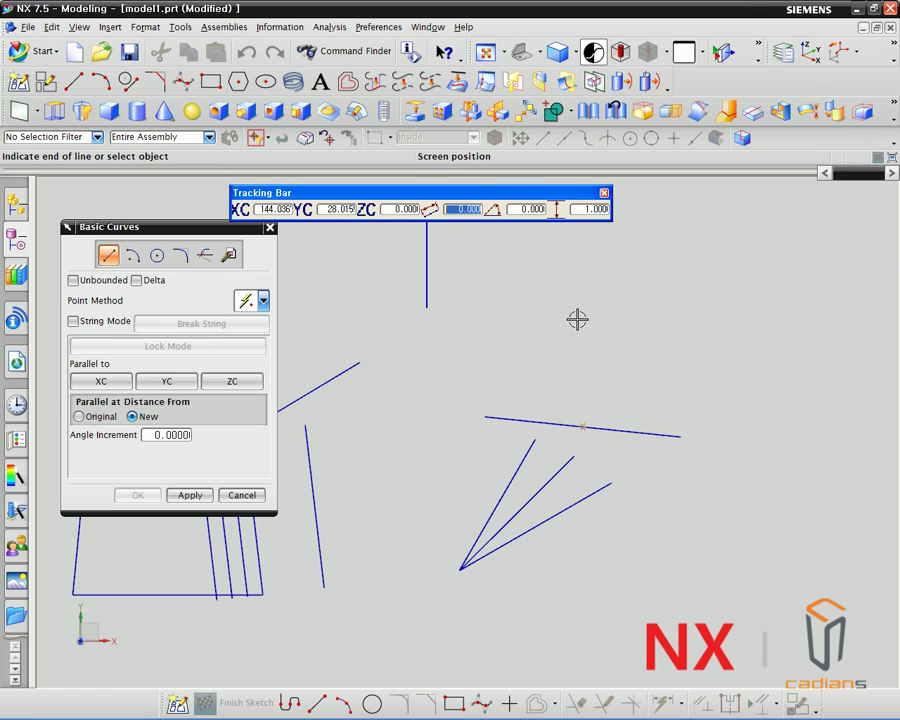
click(641, 432)
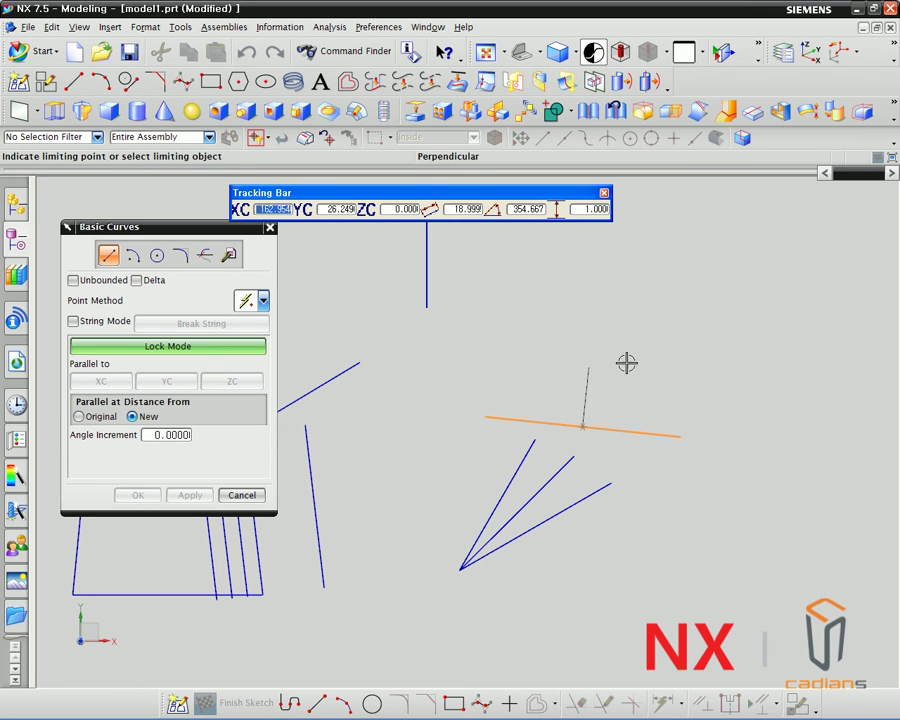
click(575, 268)
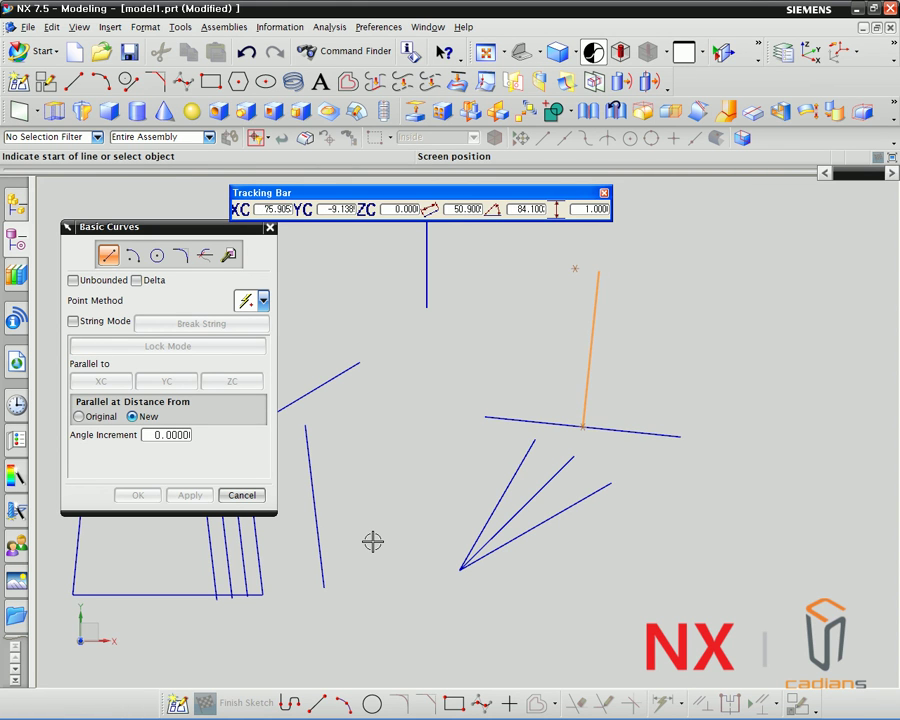
Draw a line about 46 long parallel to the existing vertical line, just to its right, and close Basic Curves.
shift+middle_drag(466, 414, 468, 548)
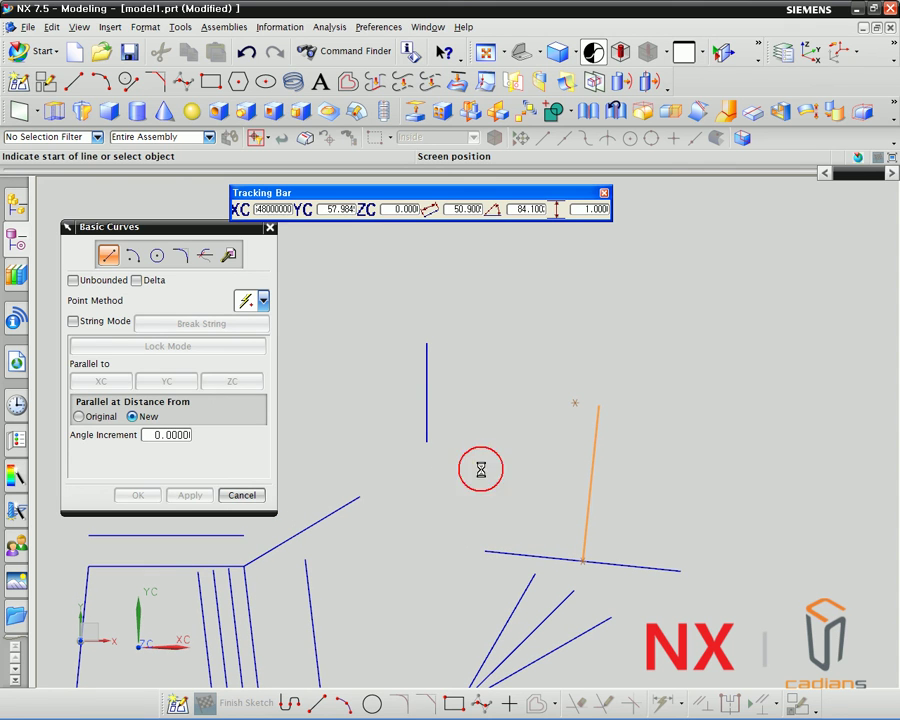
click(481, 468)
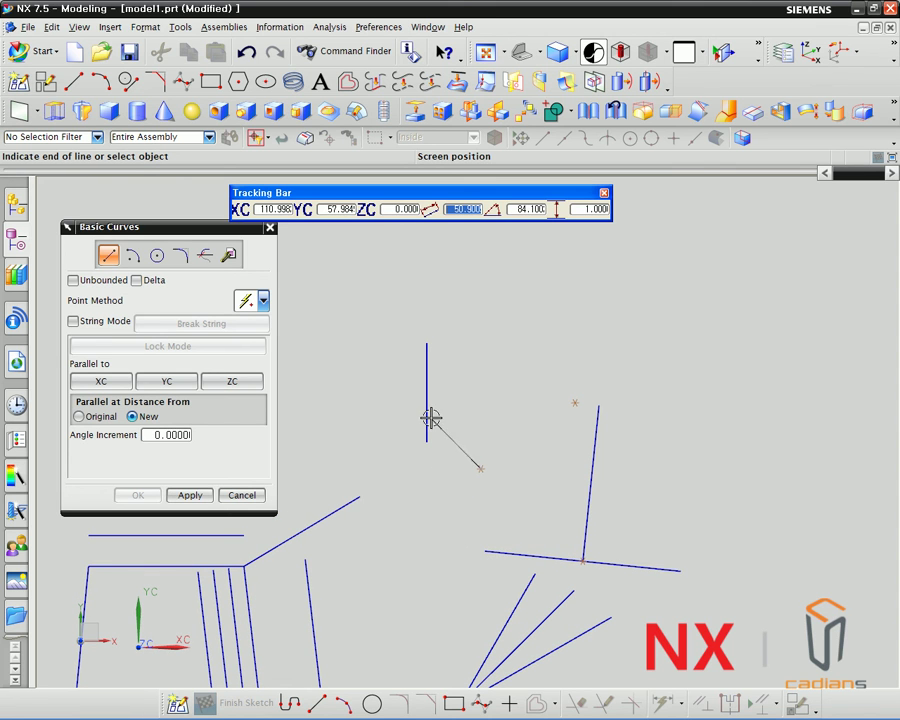
click(427, 416)
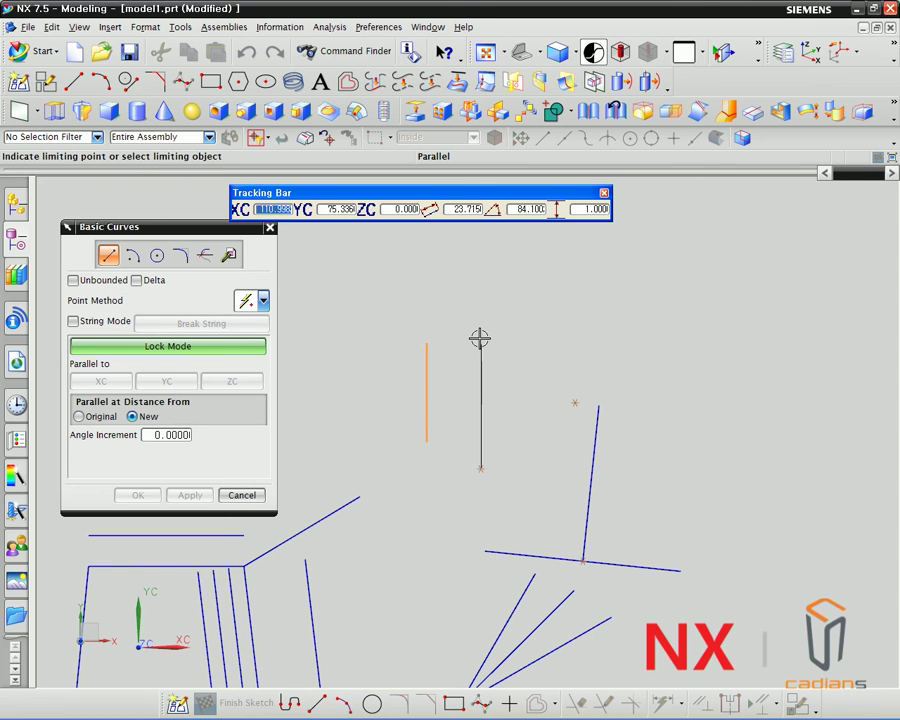
click(480, 328)
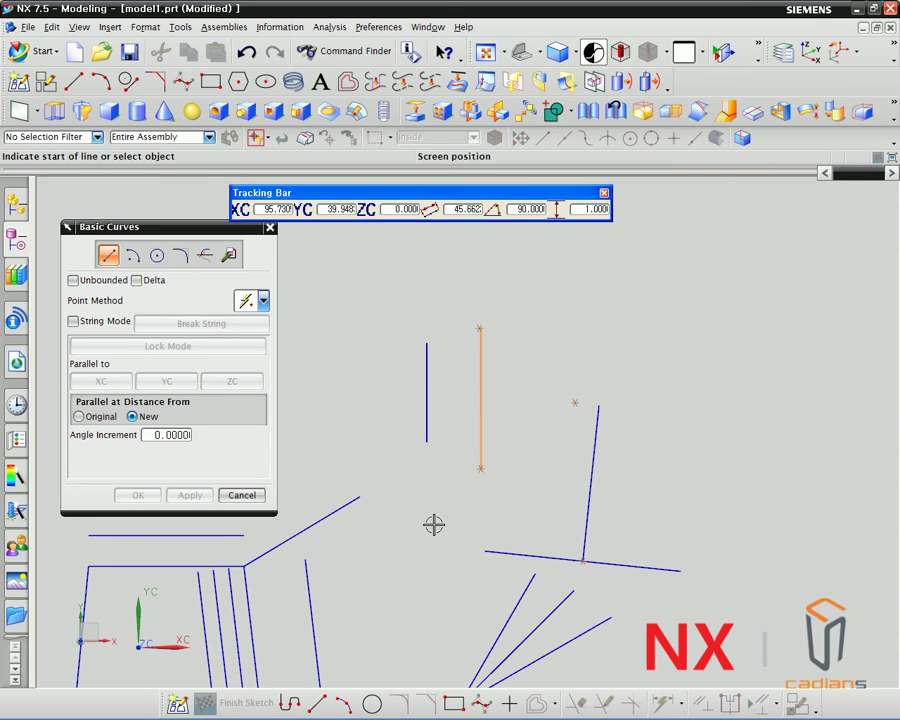
click(253, 503)
Delete all lines from the model and fit the view.
shift+middle_drag(456, 493, 450, 420)
key(ctrl+a)
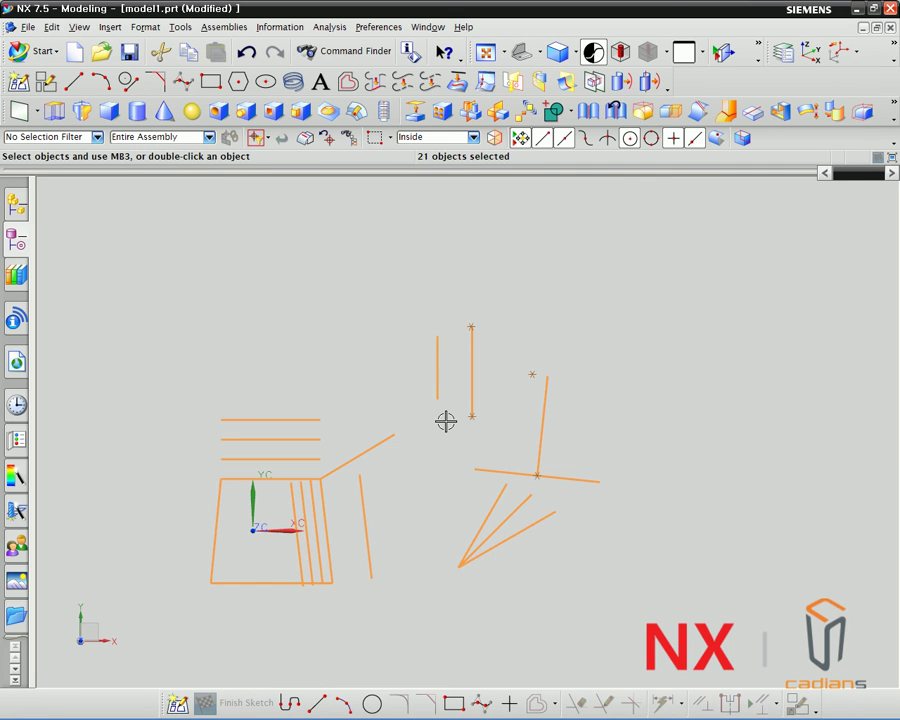
key(Delete)
key(ctrl+f)
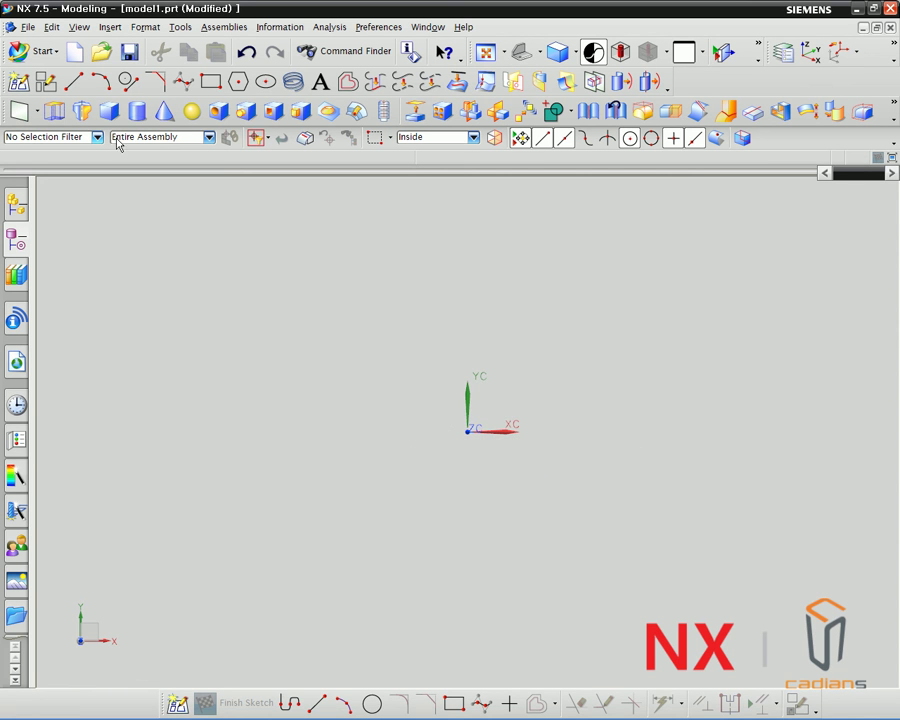
Start Basic Curves with the Line function and place its dialog clear of the drawing area.
click(128, 81)
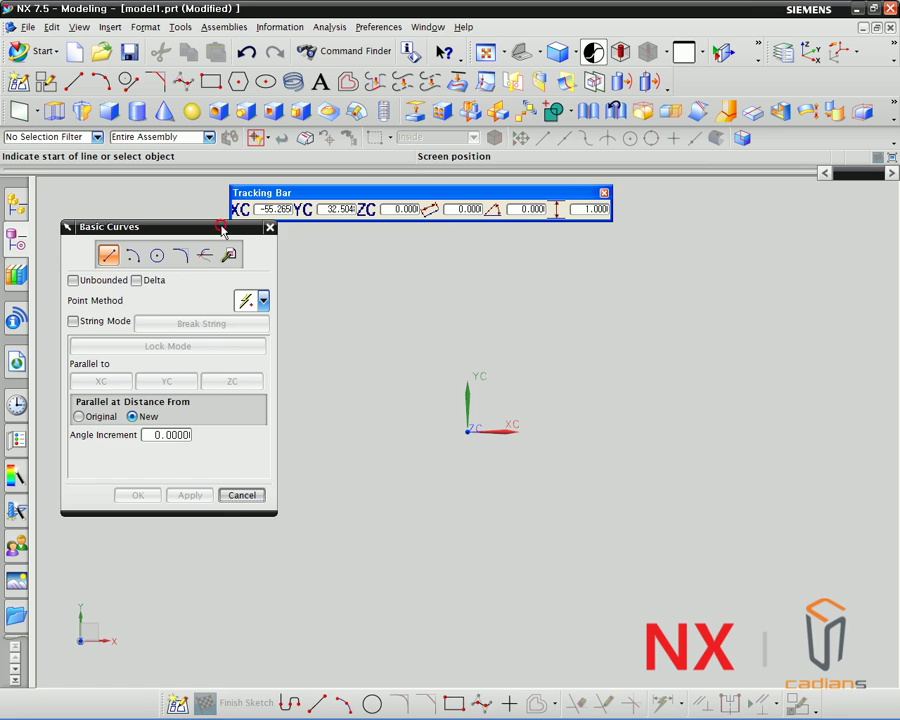
drag(222, 231, 232, 251)
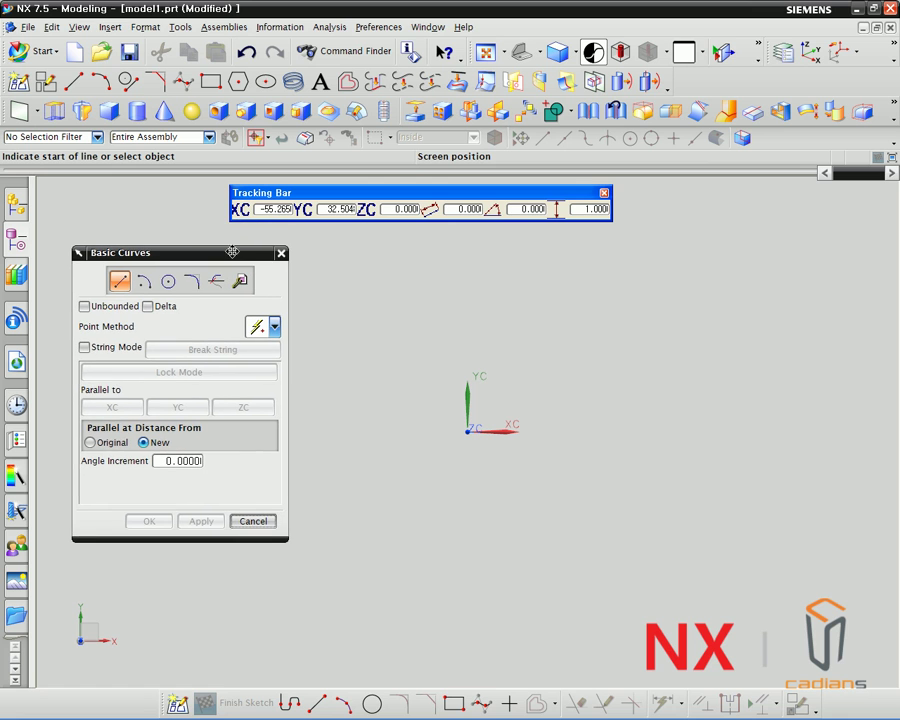
click(274, 329)
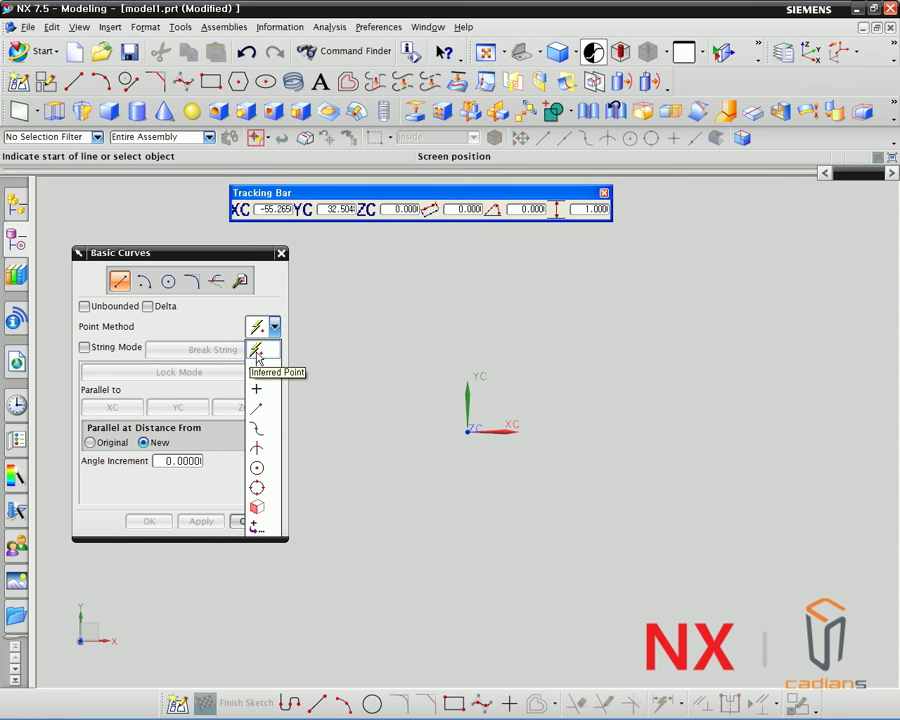
click(264, 528)
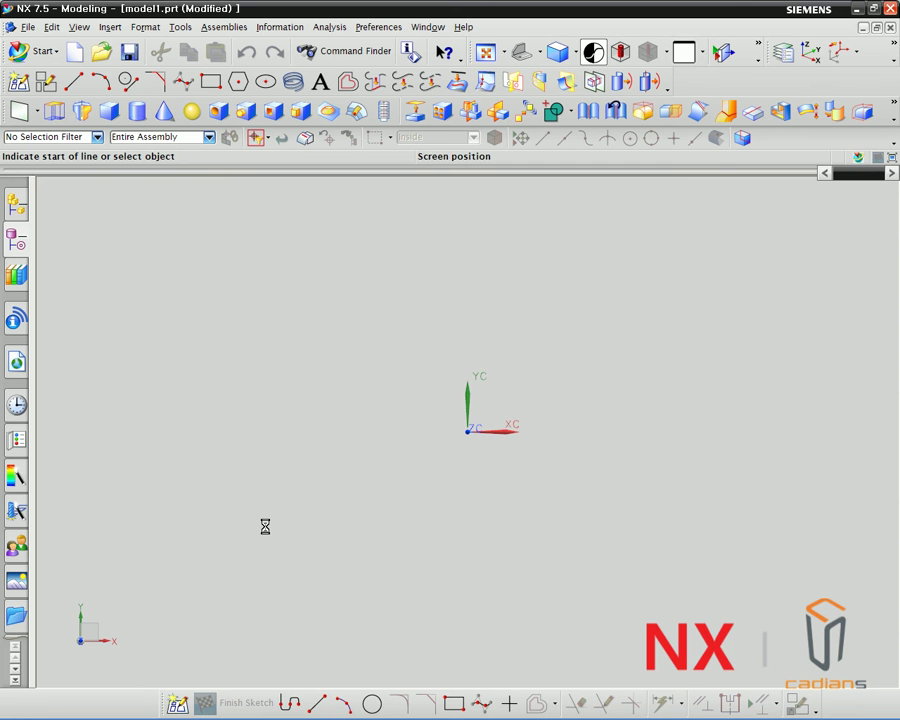
drag(225, 259, 225, 221)
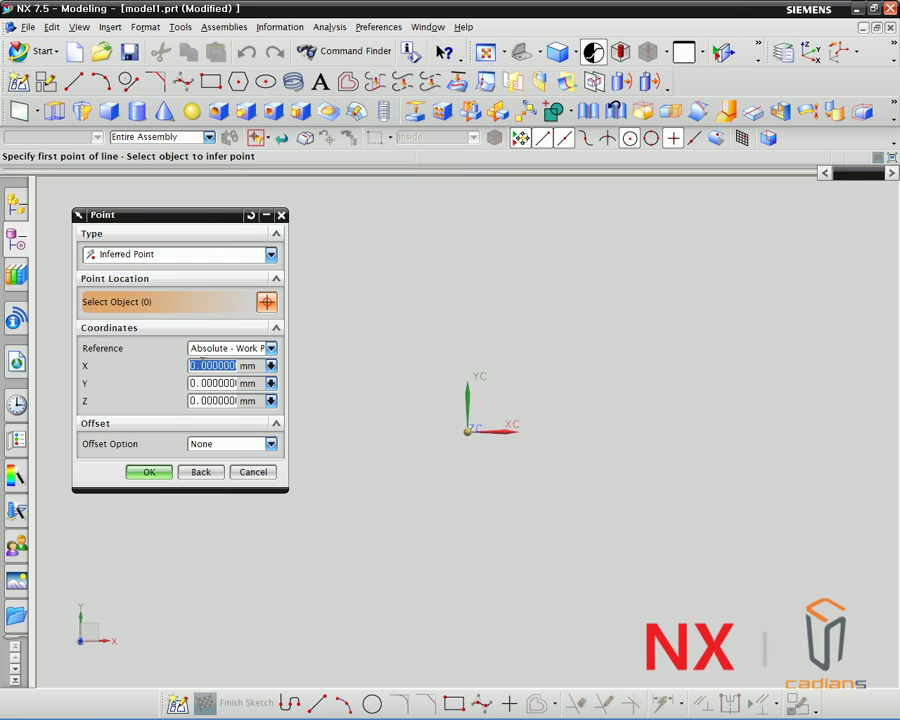
click(185, 472)
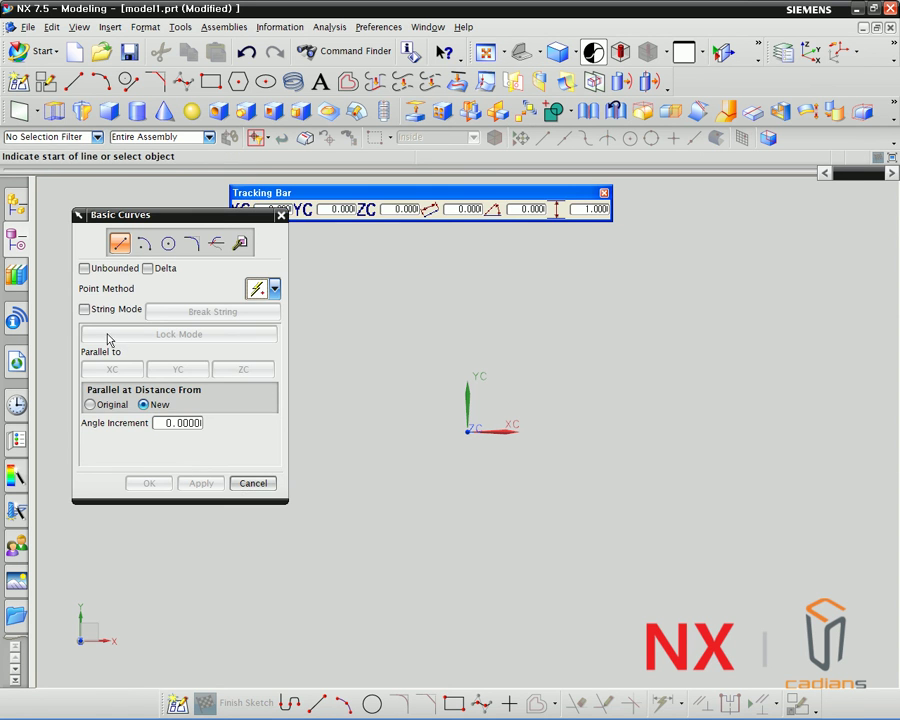
Turn on String Mode and, using the Point Constructor, draw a line from the origin to X 100, Y 0, Z 0.
click(85, 310)
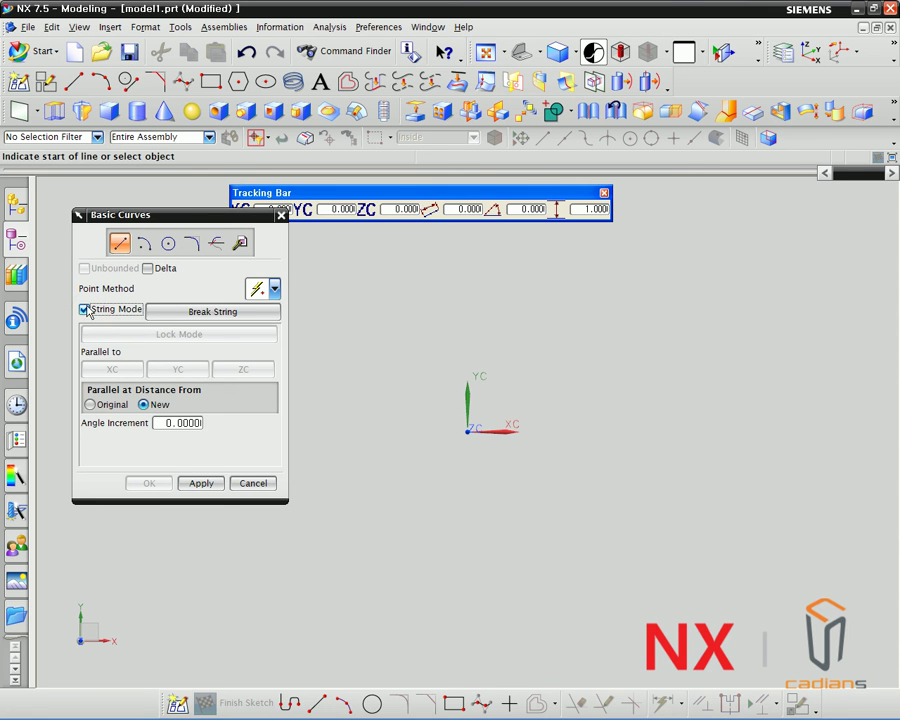
click(275, 287)
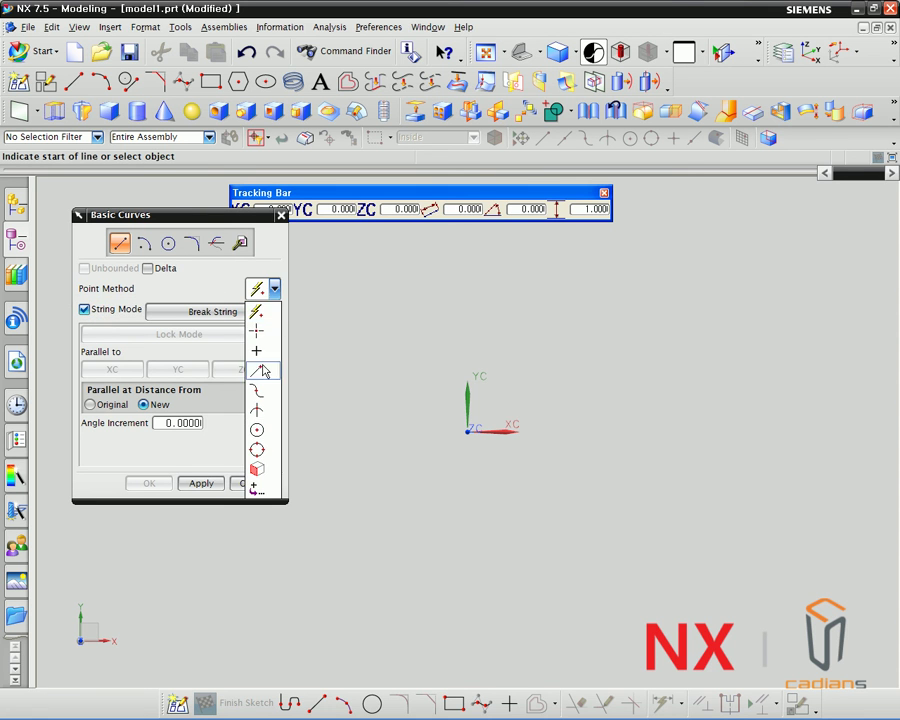
click(259, 482)
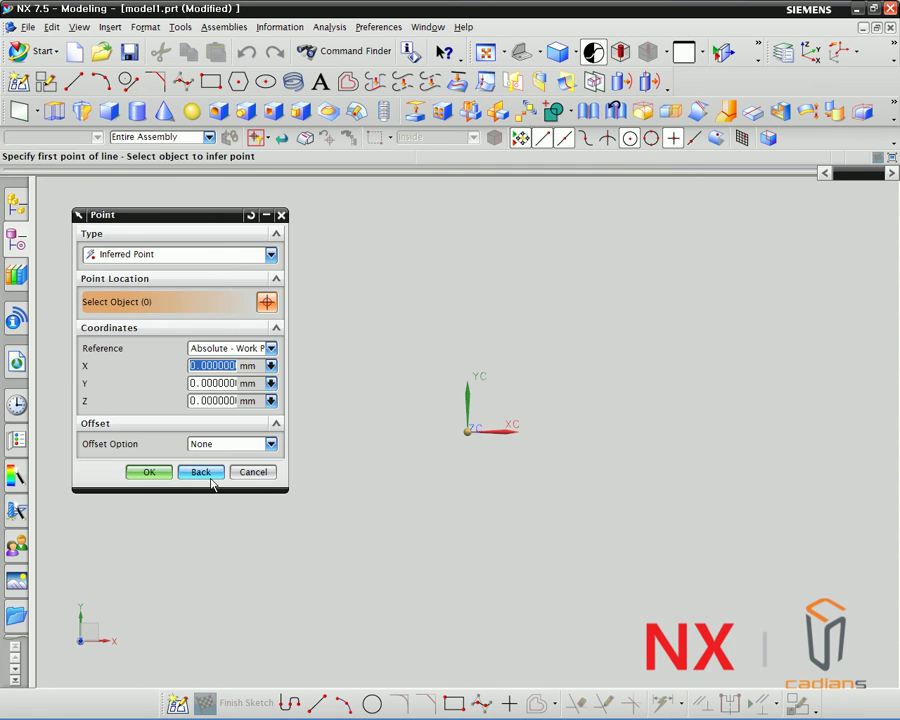
shift+middle_drag(367, 342, 371, 380)
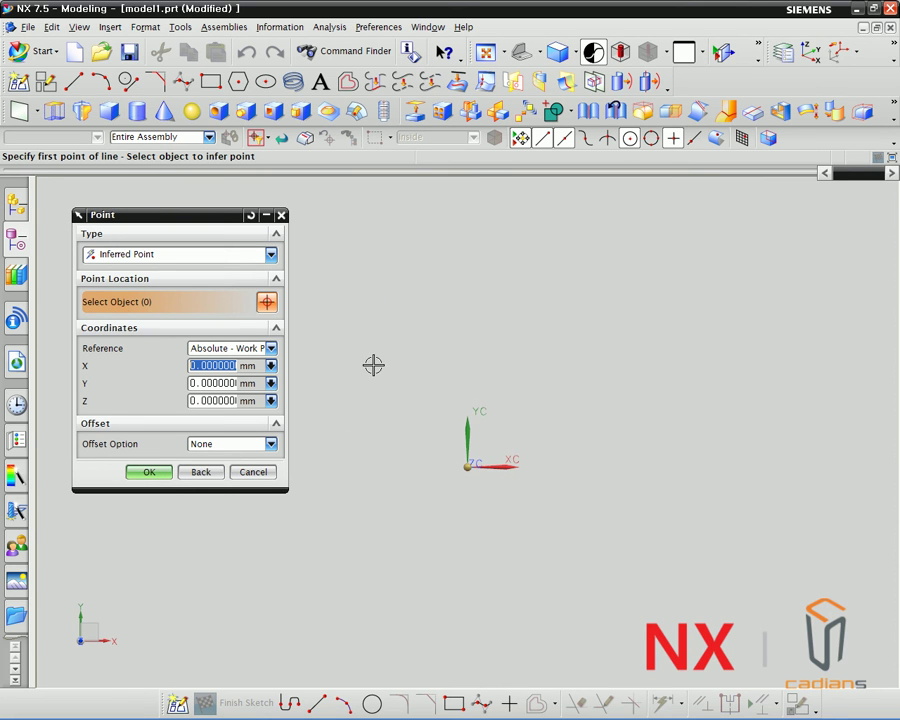
mouse_move(469, 467)
mouse_down()
mouse_move(635, 462)
mouse_move(599, 251)
mouse_move(491, 253)
mouse_move(446, 352)
mouse_up()
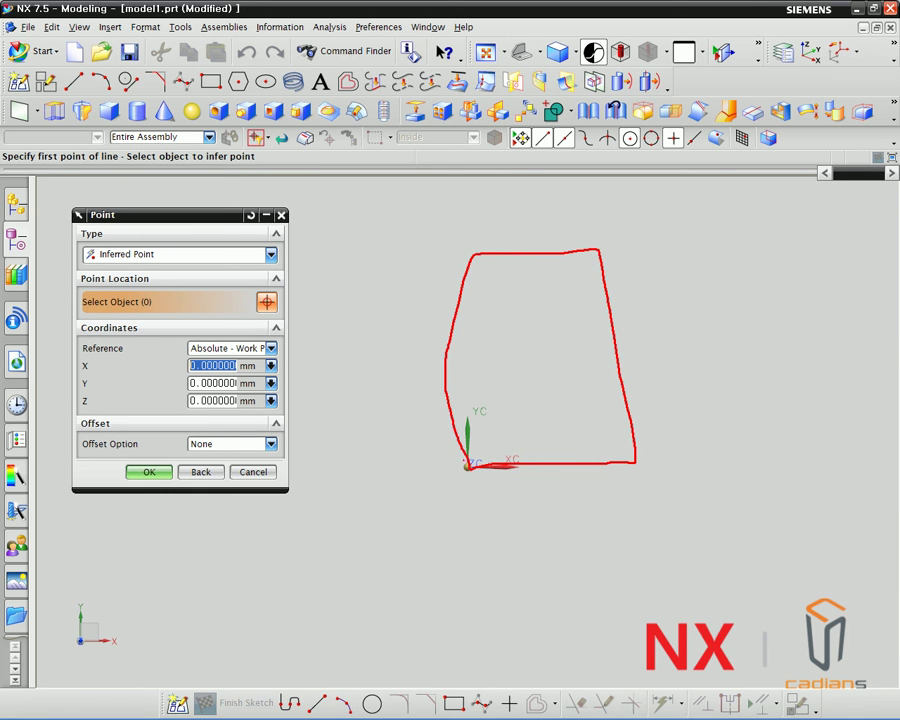
key(Escape)
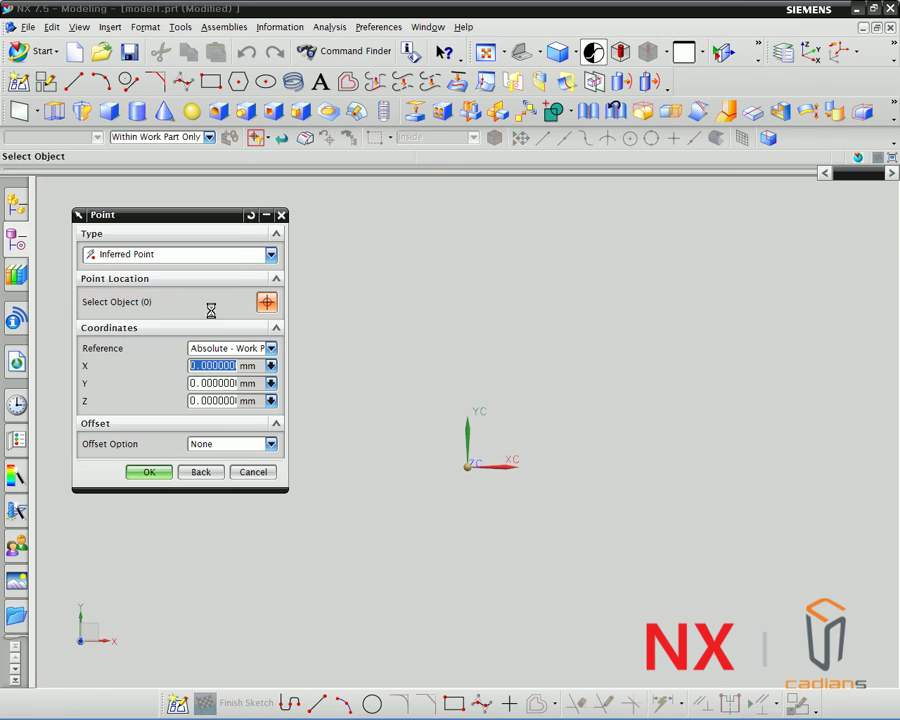
click(150, 472)
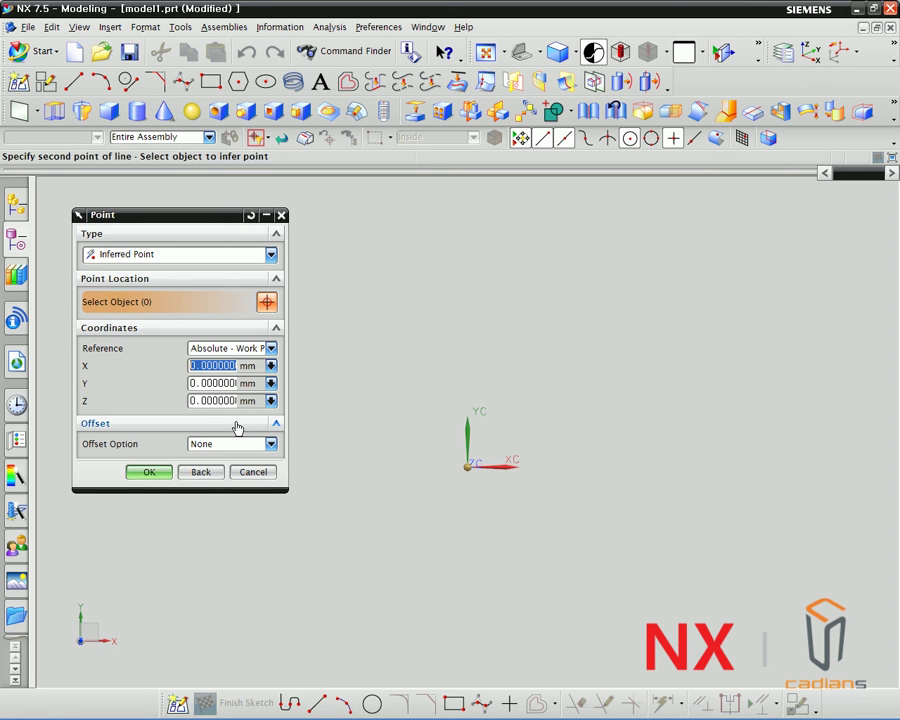
text(100)
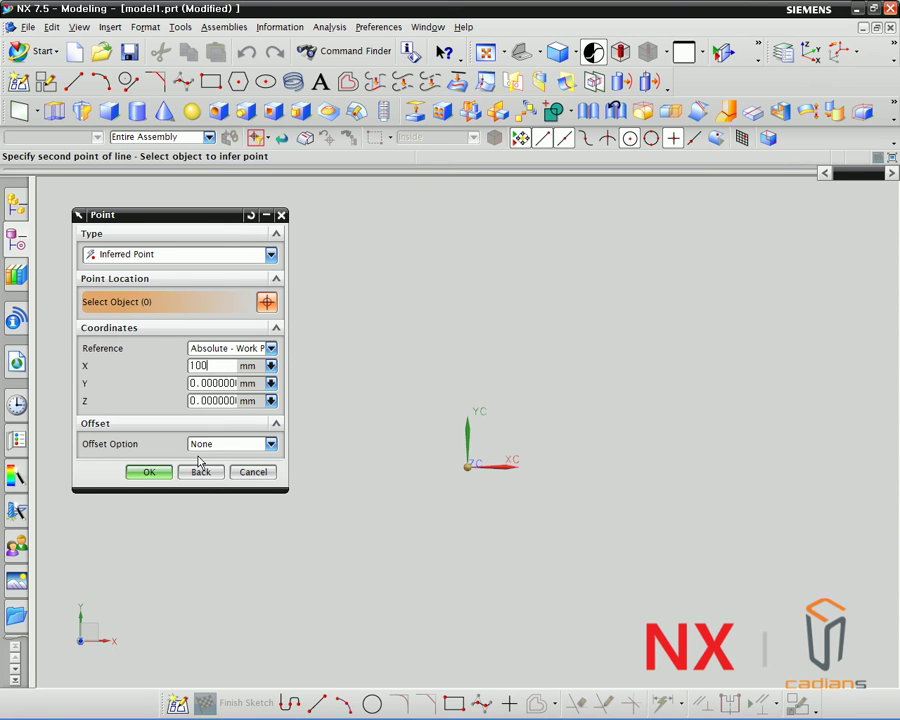
click(150, 476)
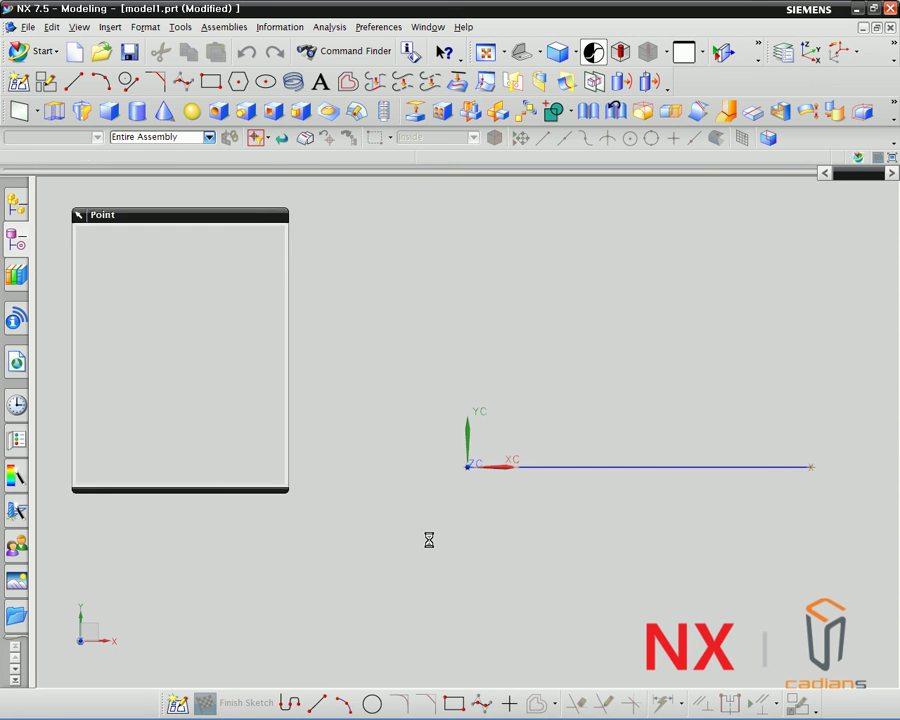
Continue the line string upward to the point X 100, Y 100, Z 0.
double_click(196, 383)
text(100)
click(150, 471)
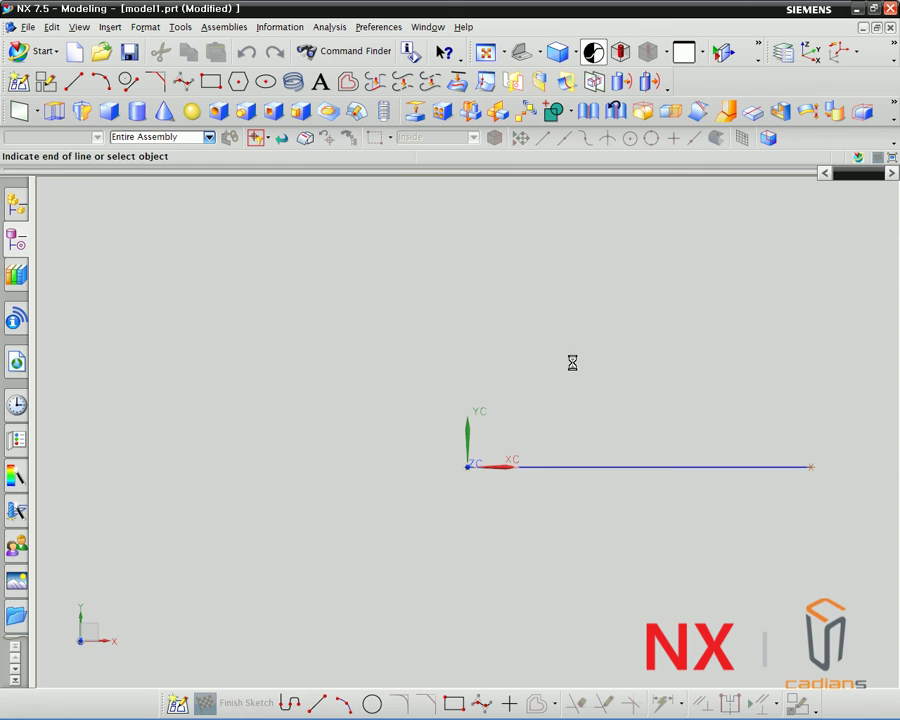
shift+middle_drag(560, 430, 519, 545)
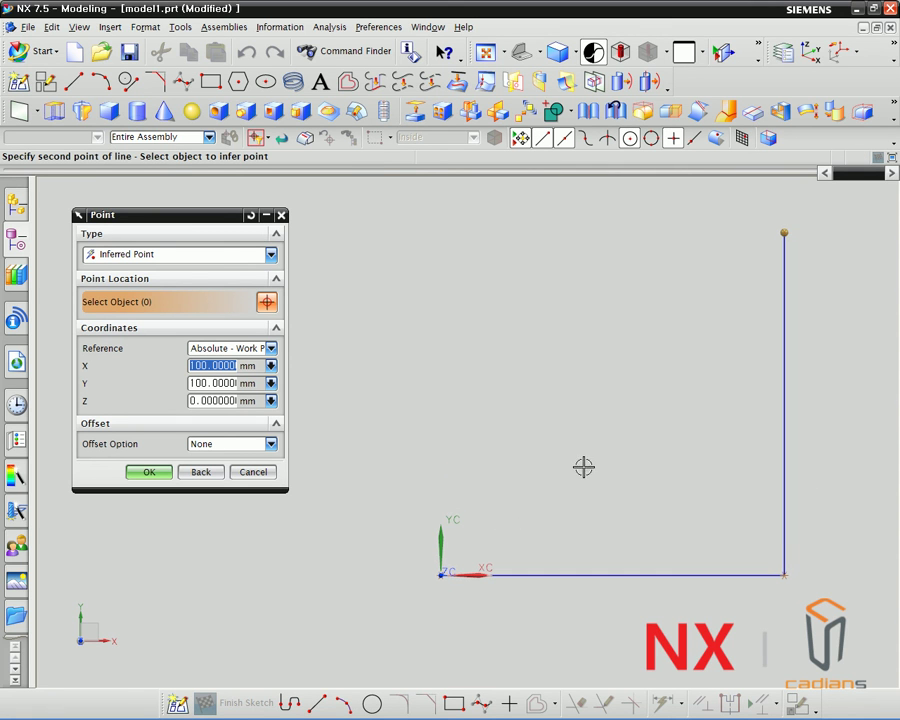
click(206, 365)
text(0)
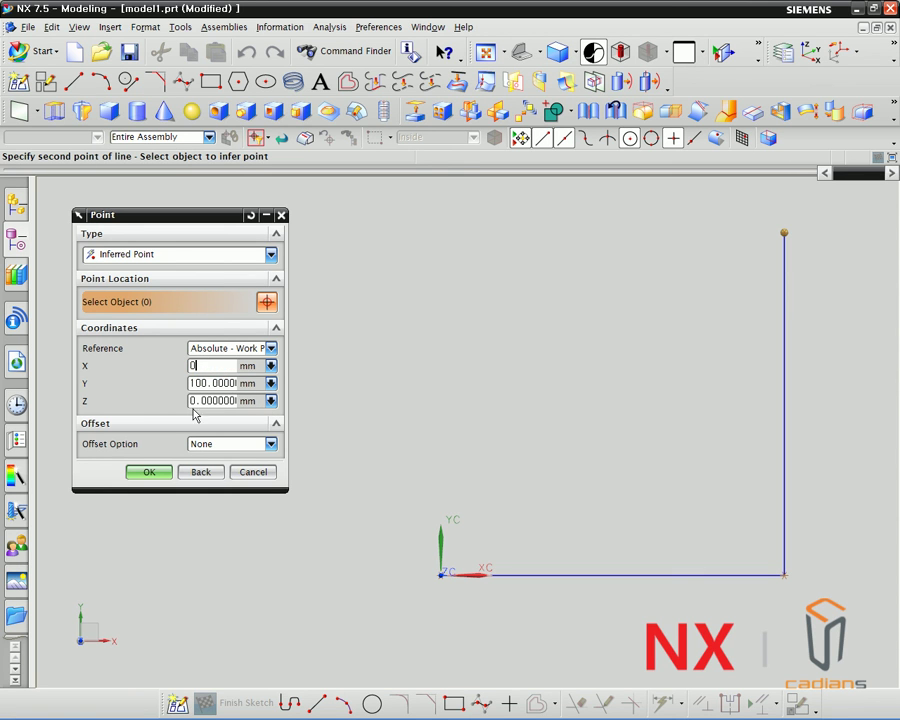
click(201, 471)
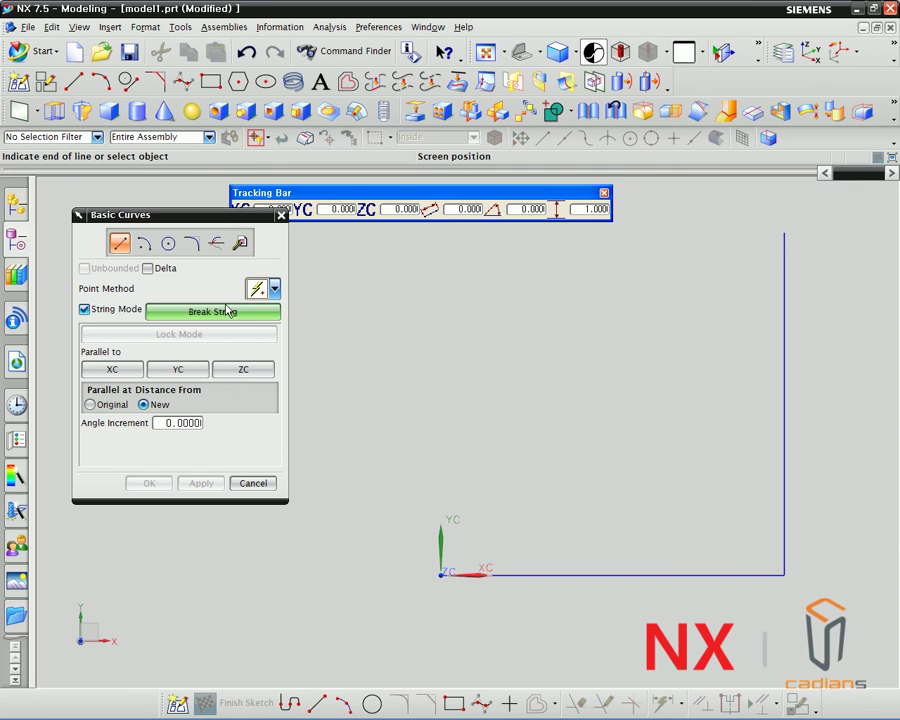
click(266, 288)
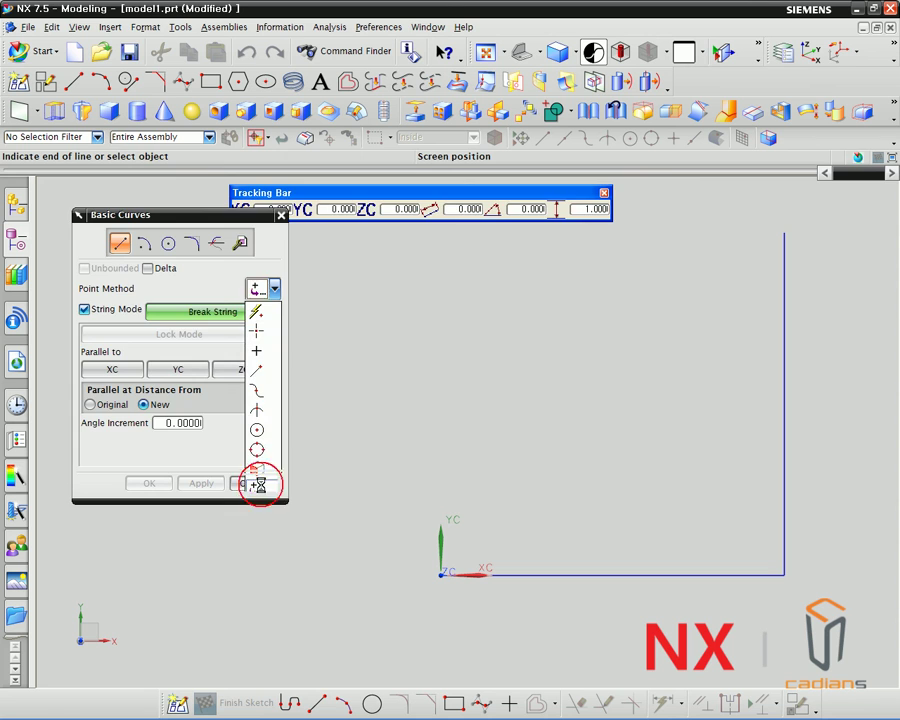
click(260, 487)
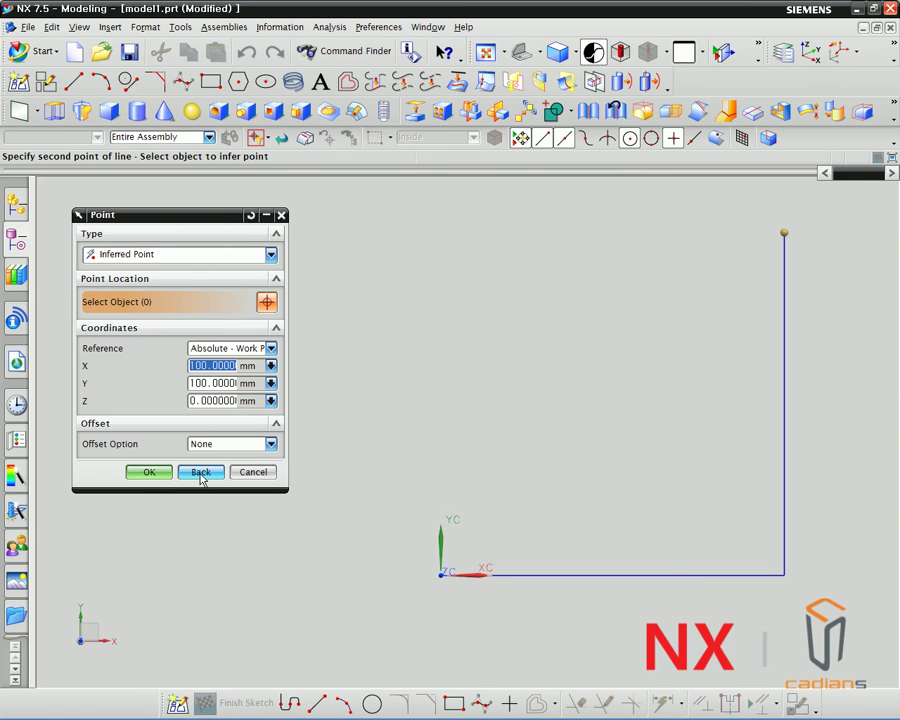
Continue the string to X 0, Y 100 and close the square by resetting the point coordinates to the origin.
text(0)
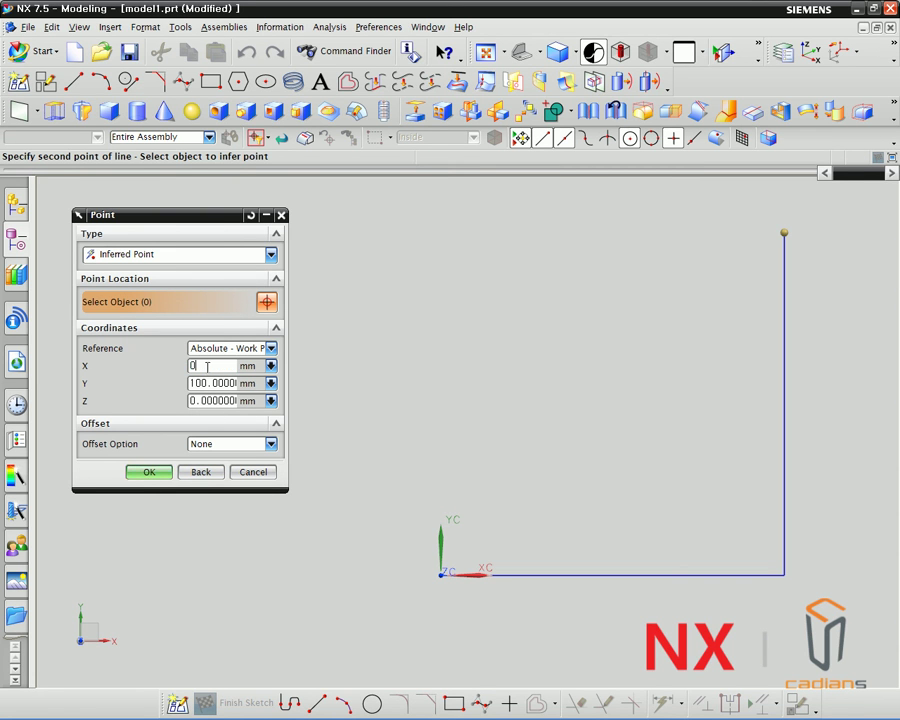
click(158, 472)
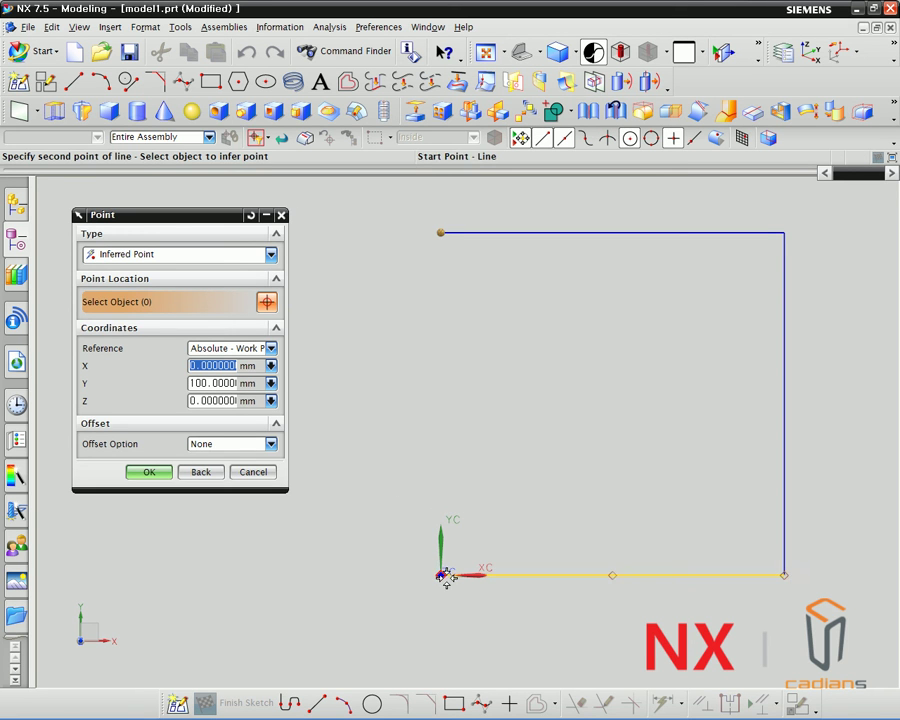
click(250, 215)
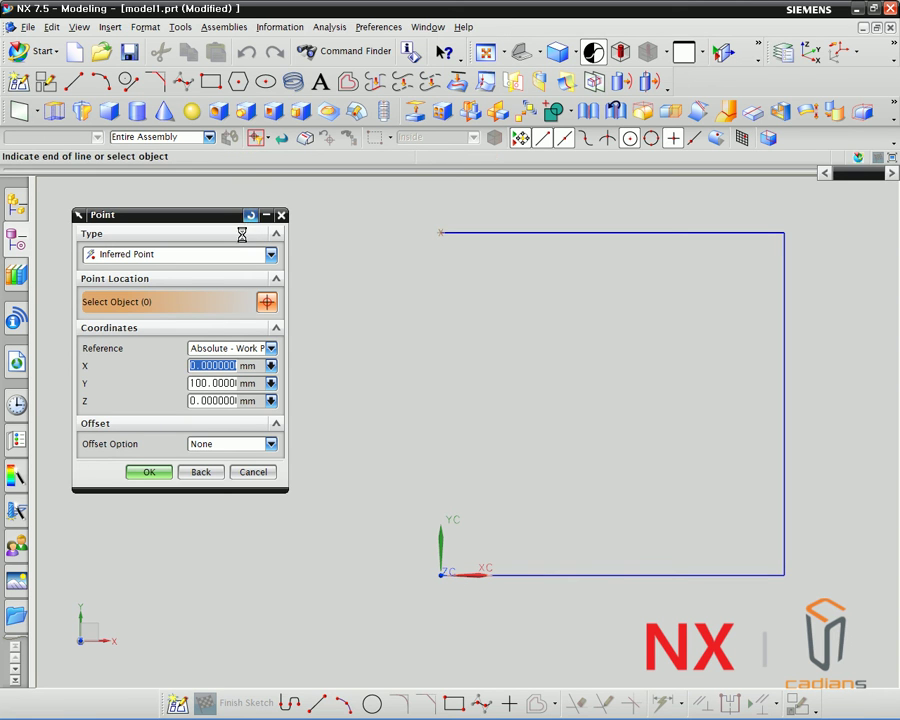
click(160, 471)
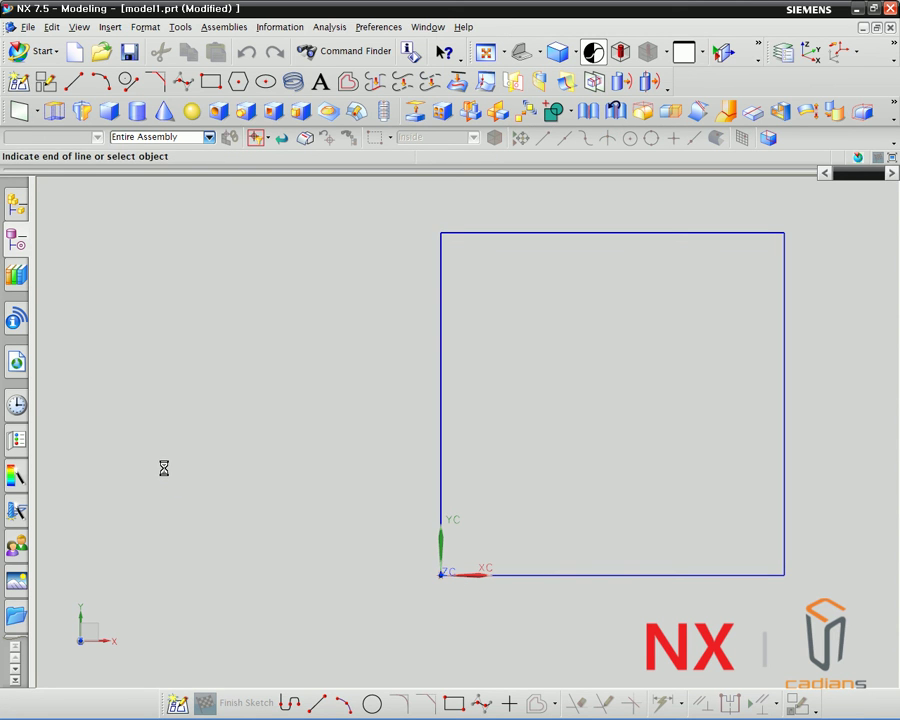
Continue the string from the origin along negative X to the point X -150, Y 0, Z 0.
scroll(588, 434, down, 4)
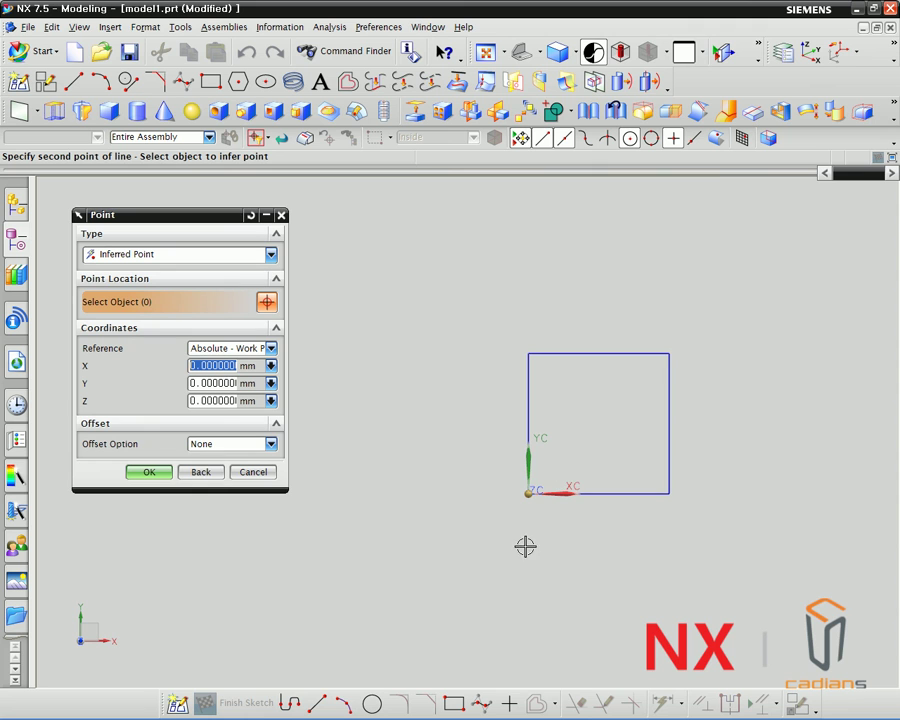
mouse_move(538, 538)
shift+middle_down()
mouse_move(562, 470)
mouse_move(560, 414)
shift+middle_up()
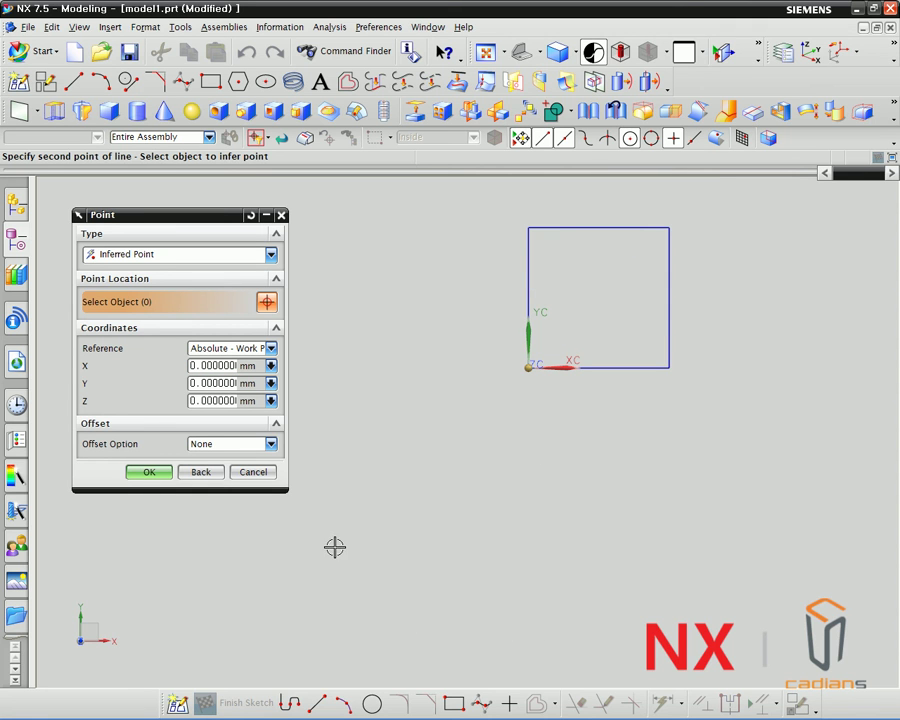
double_click(210, 364)
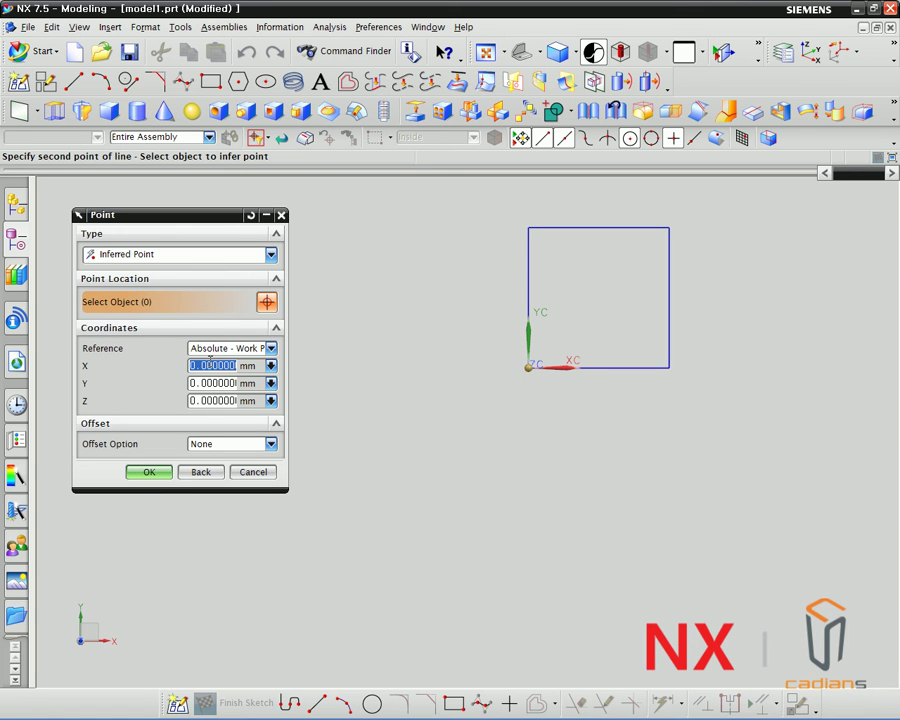
text(-150)
click(150, 472)
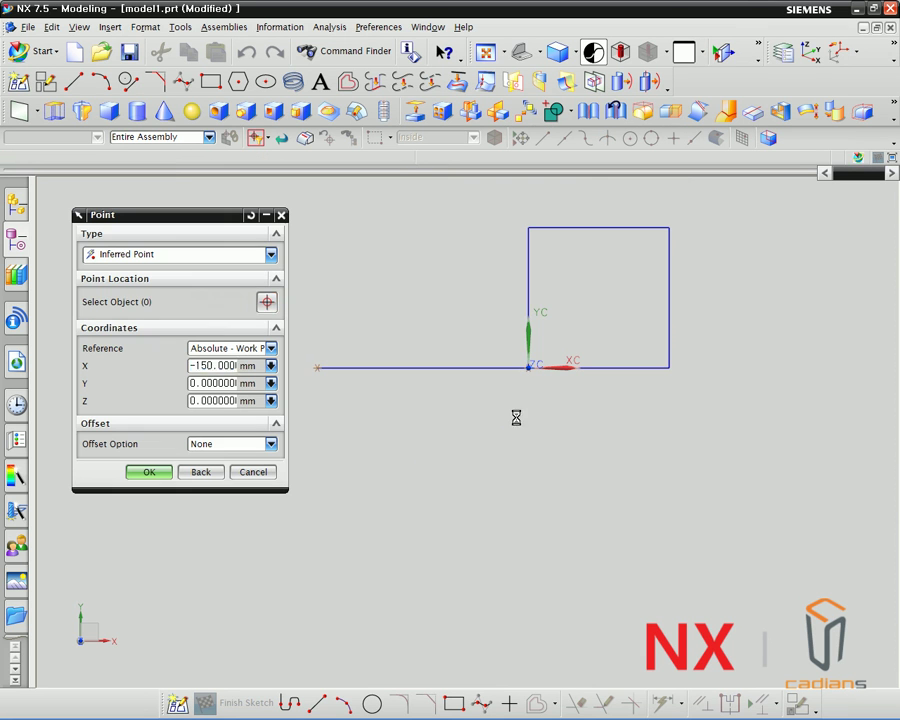
Continue the string straight down to the point X -150, Y -150, Z 0.
shift+middle_drag(554, 349, 595, 321)
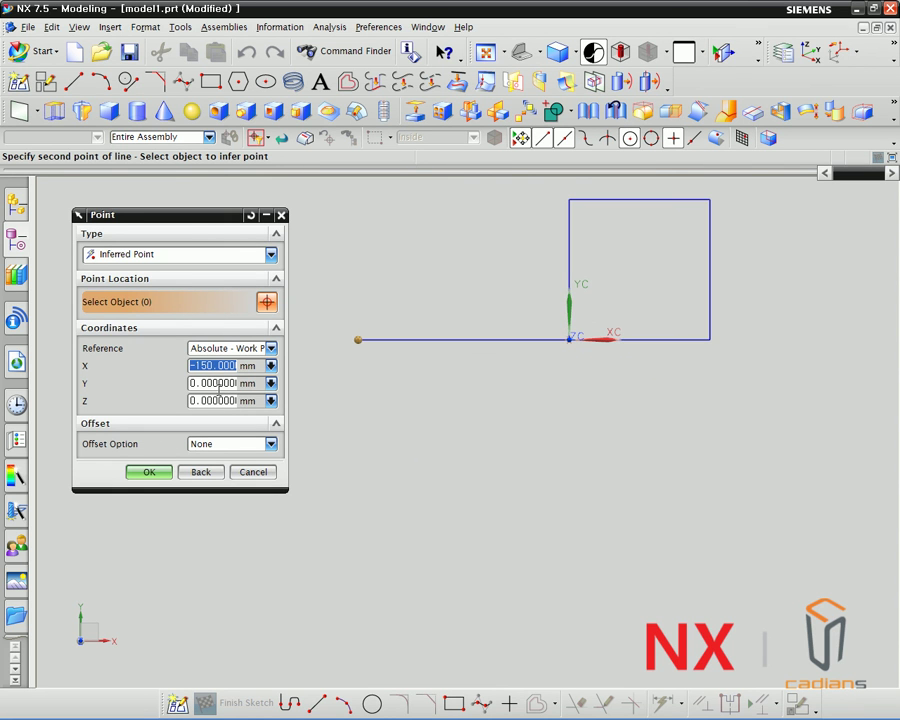
double_click(197, 383)
text(-15)
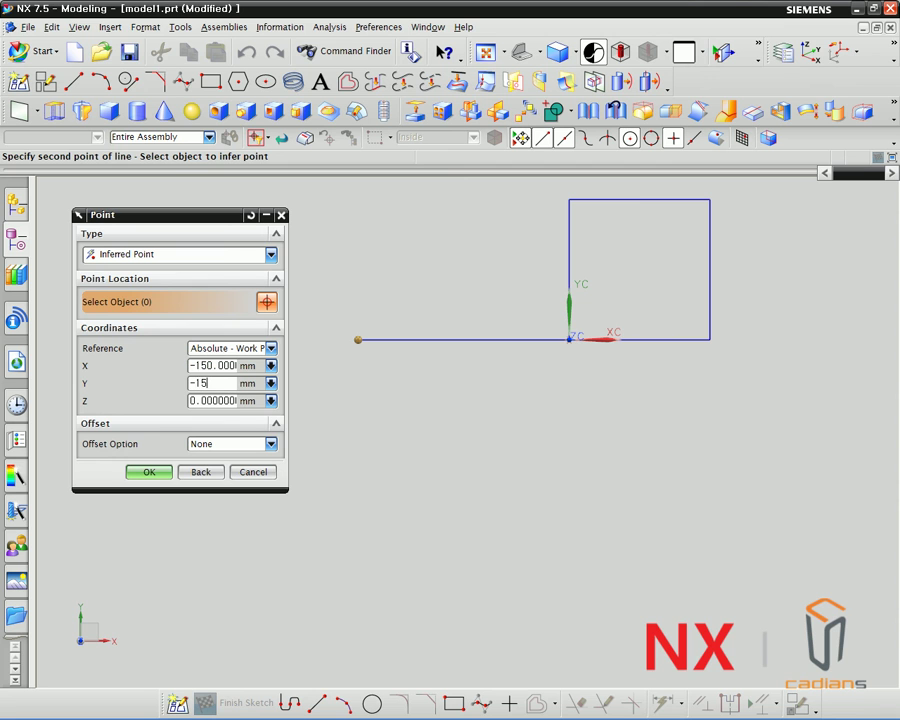
text(0)
click(155, 471)
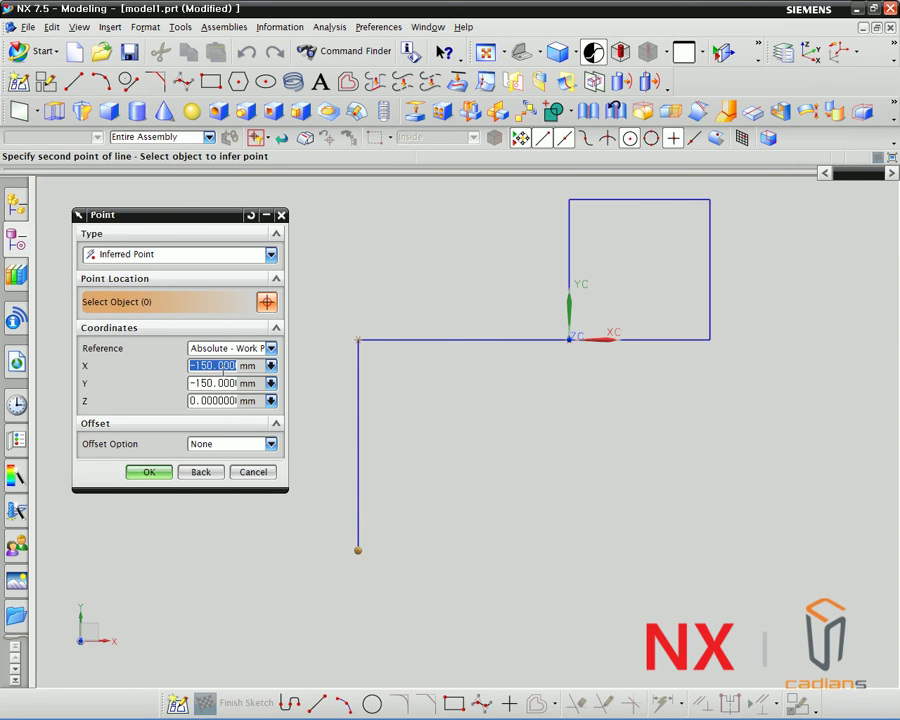
Continue the string to X 0, Y -150, close the second square at the origin, and exit the Point Constructor.
text(0)
click(149, 472)
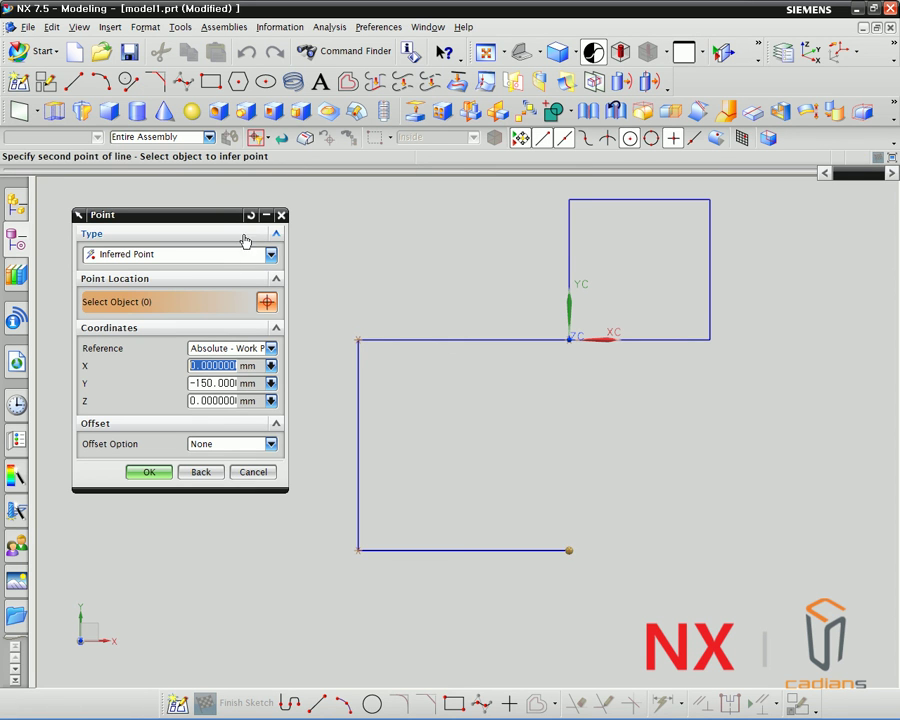
click(146, 471)
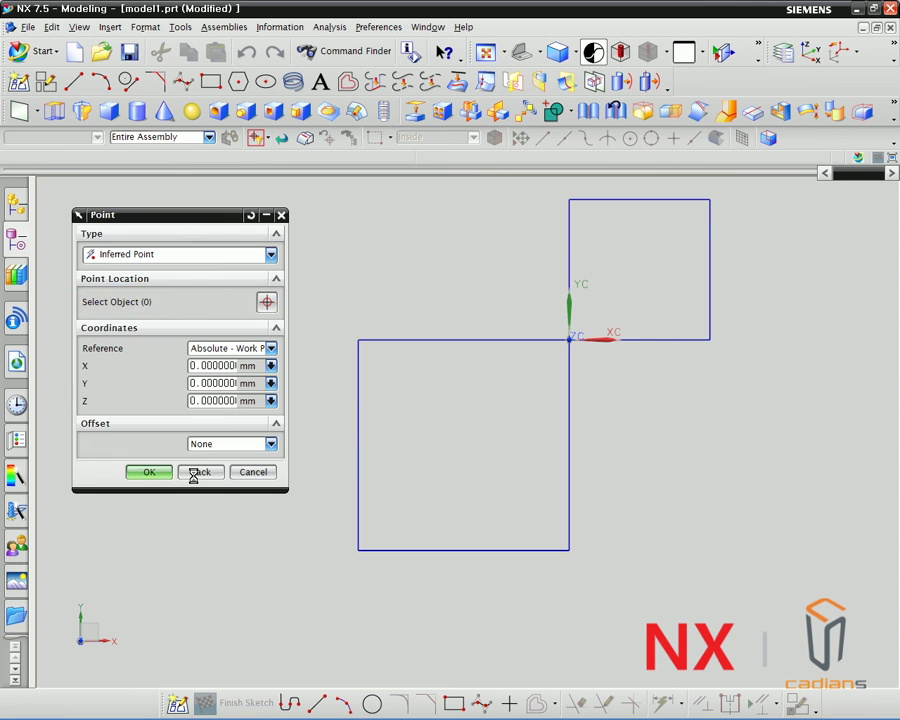
click(252, 473)
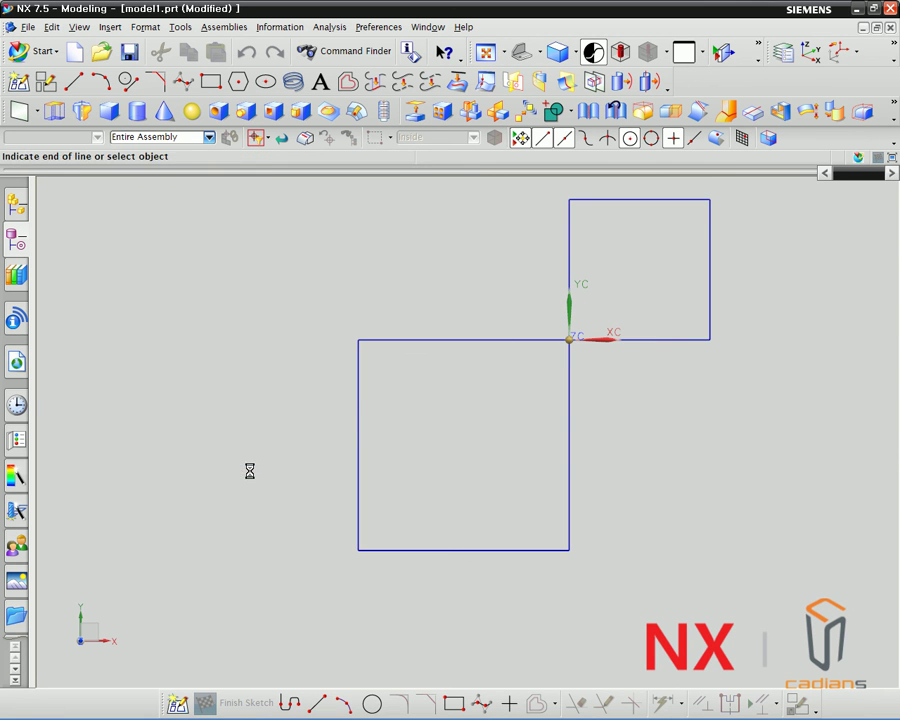
Start Basic Curves again with the Line function for further lines beside the two squares.
shift+middle_drag(435, 434, 388, 466)
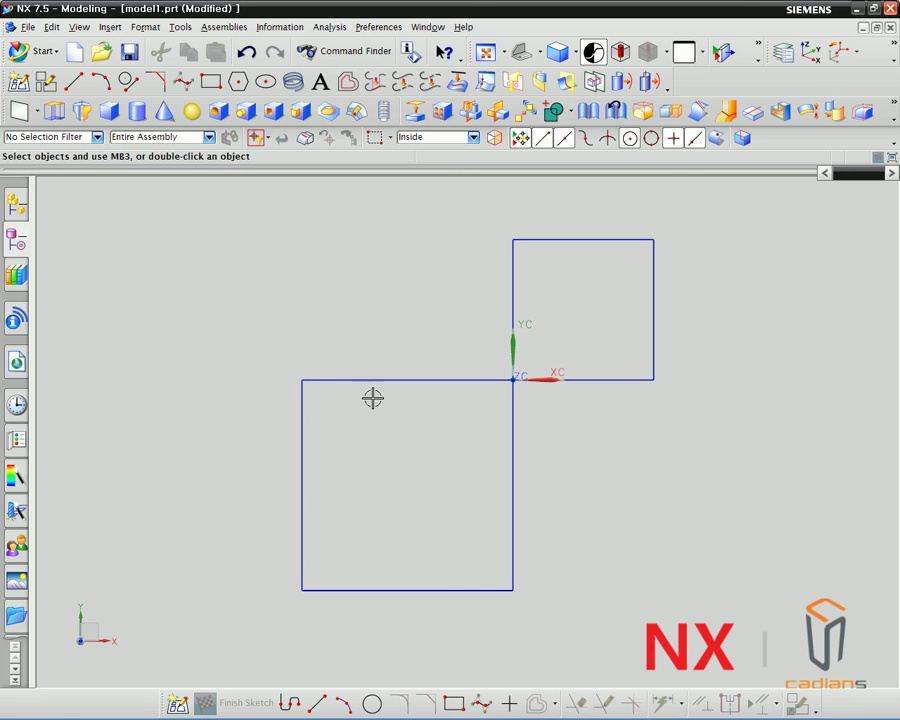
click(122, 86)
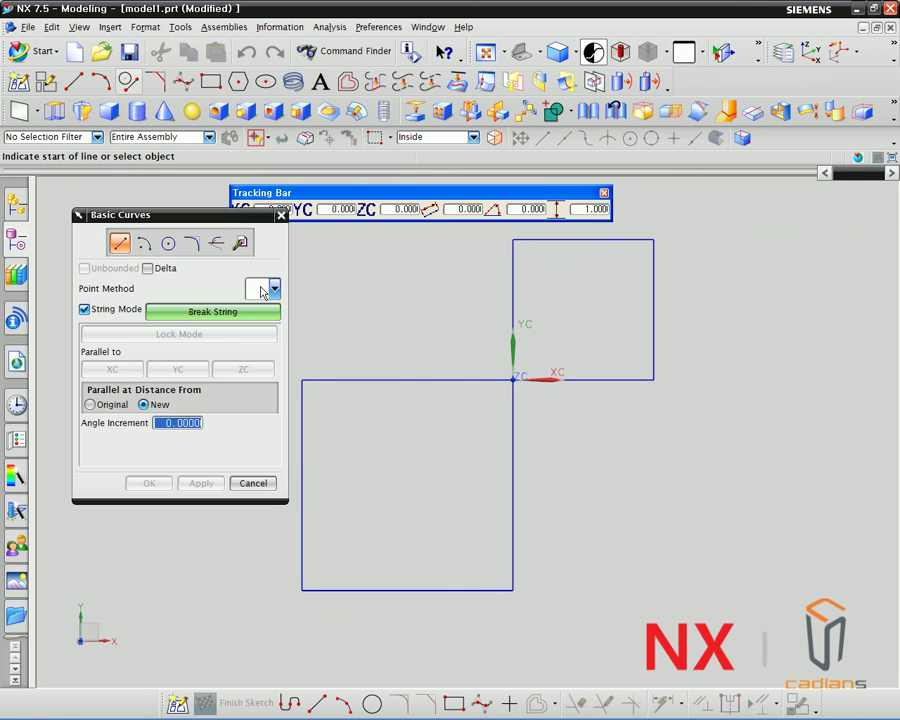